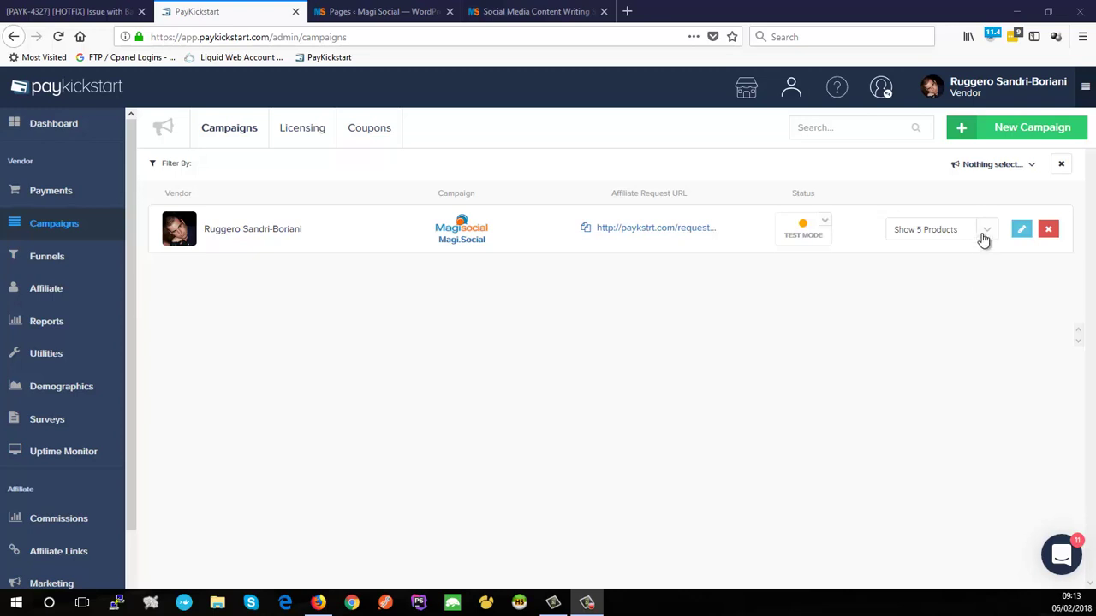
# Review the list of products in the Magi.Social campaign.
pyautogui.click(983, 236)
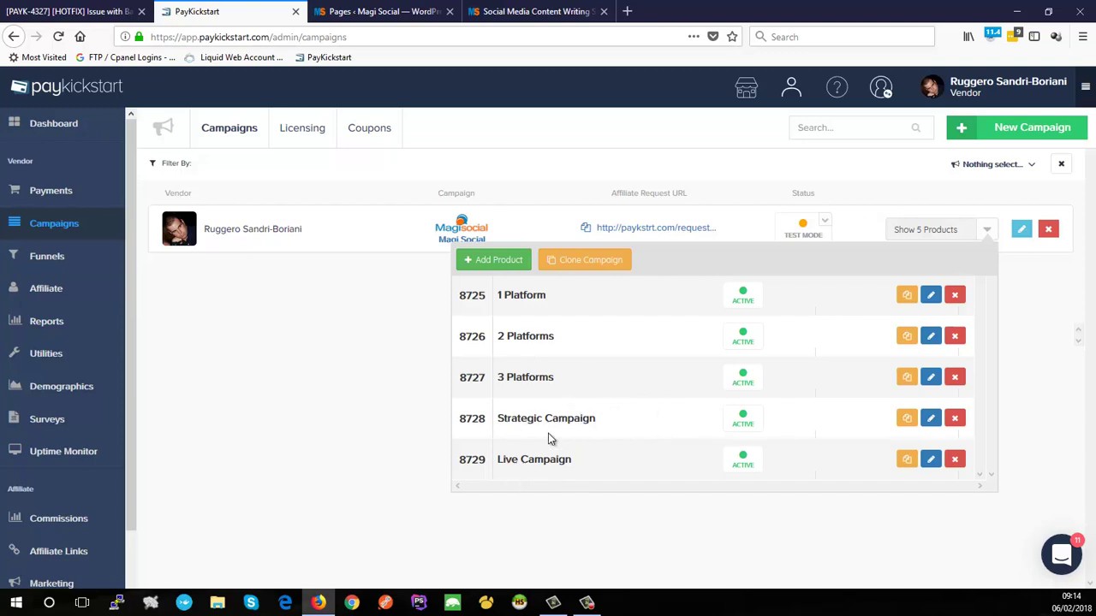
pyautogui.click(986, 233)
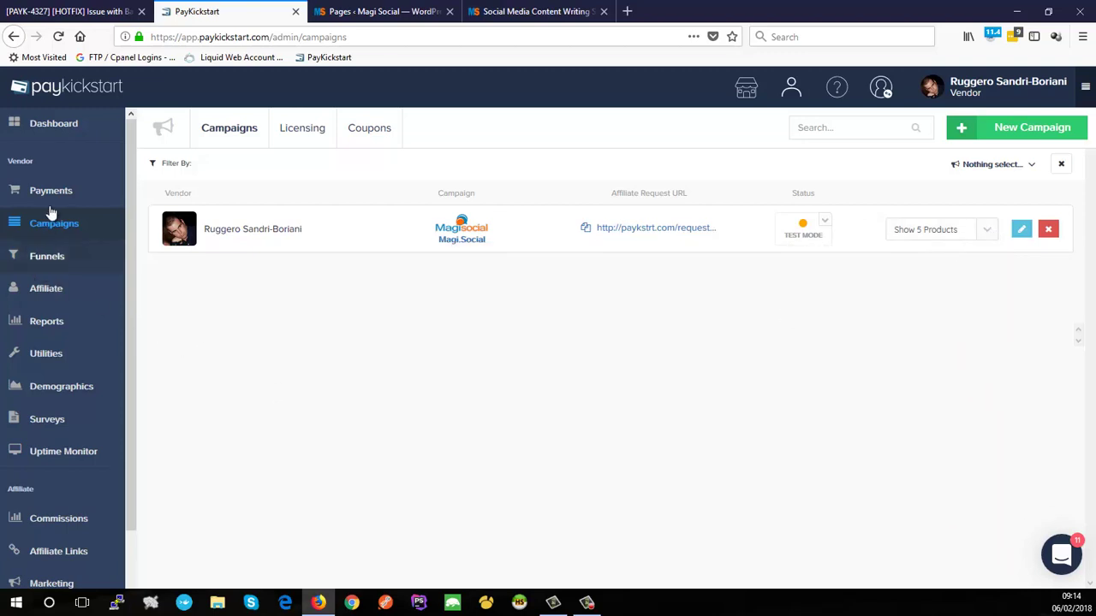
# Create a new funnel titled Magi.Social Test for the Magi.Social campaign, open to all affiliates.
pyautogui.click(64, 264)
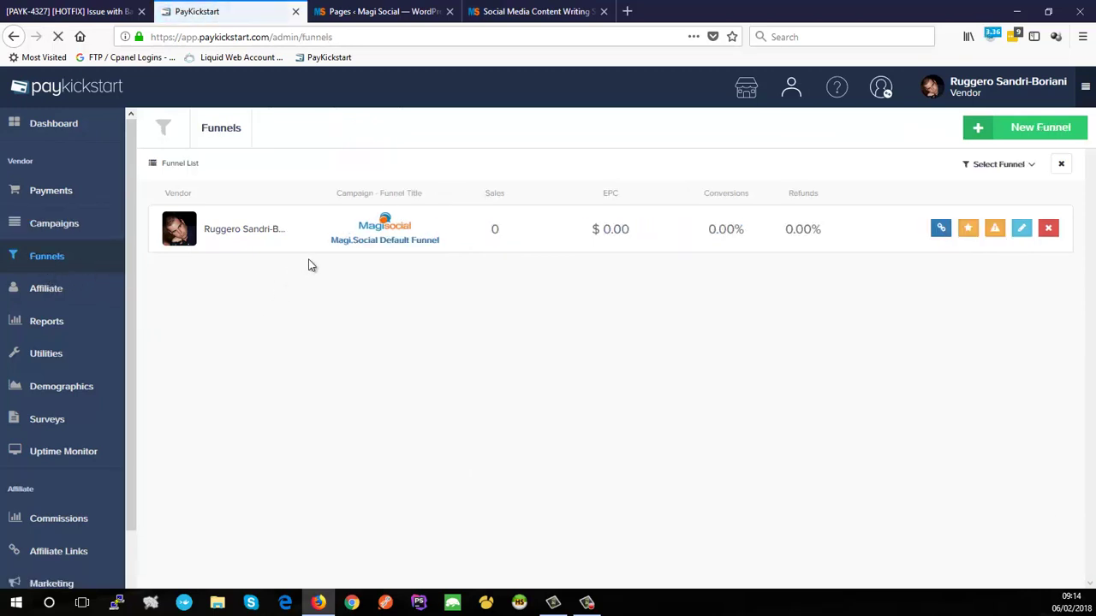
pyautogui.click(1048, 126)
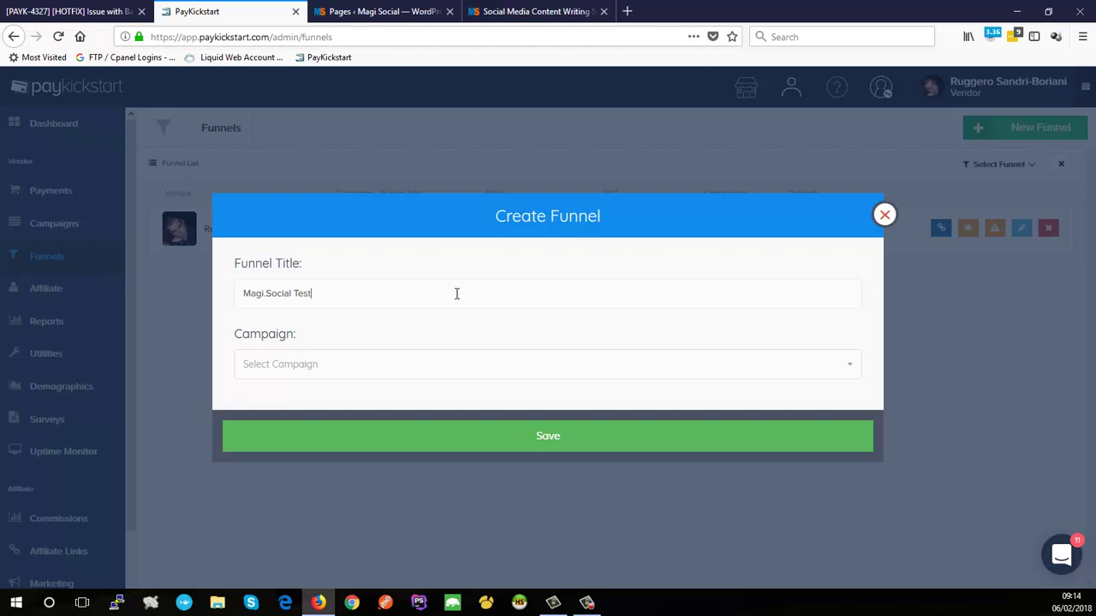
pyautogui.click(323, 369)
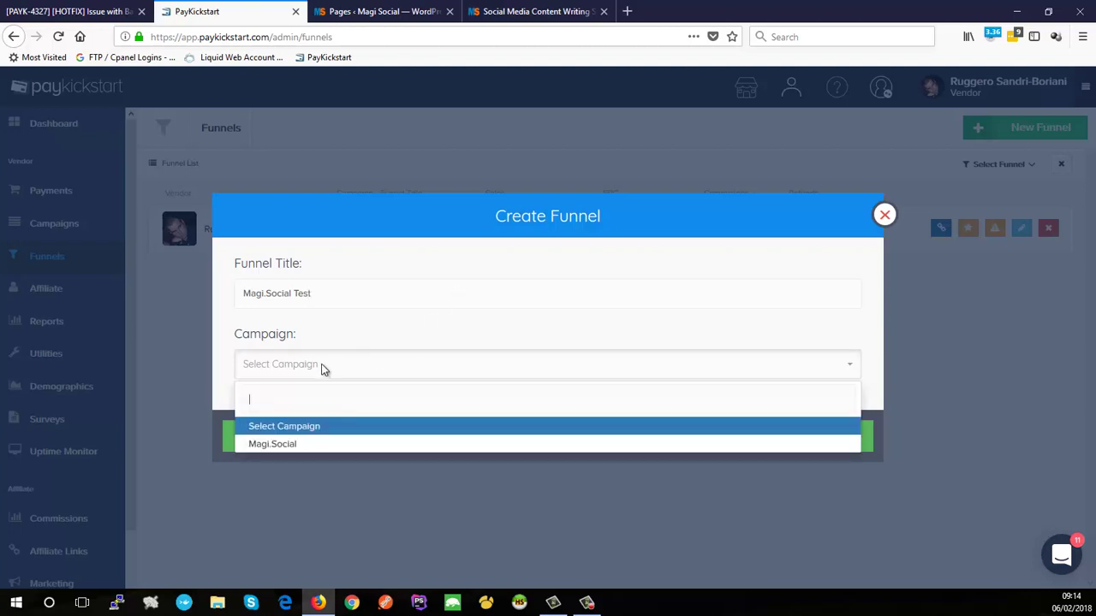
pyautogui.click(311, 446)
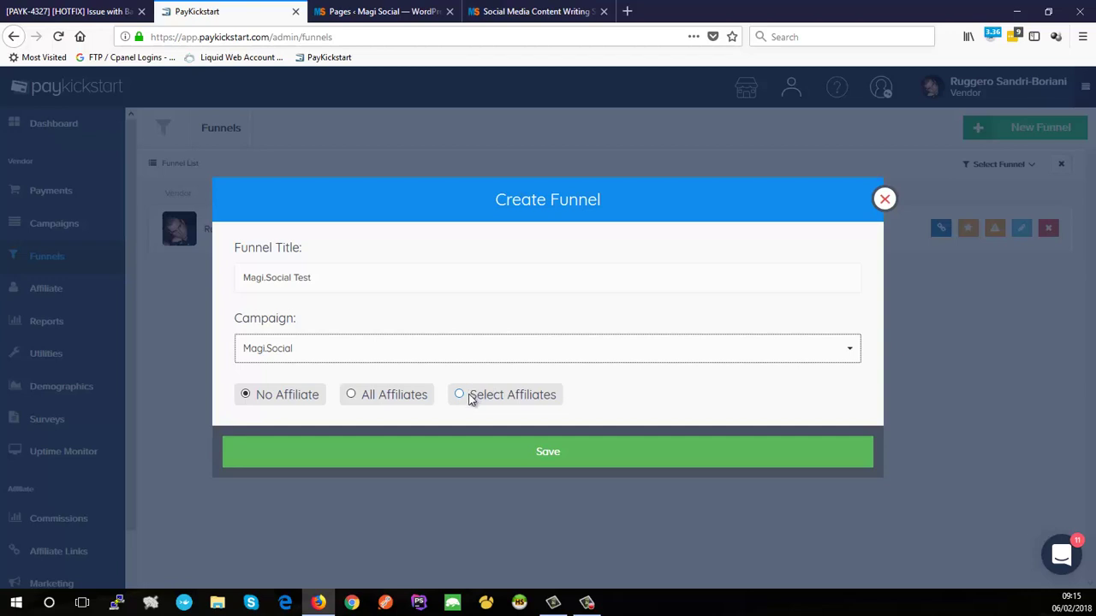
pyautogui.click(372, 399)
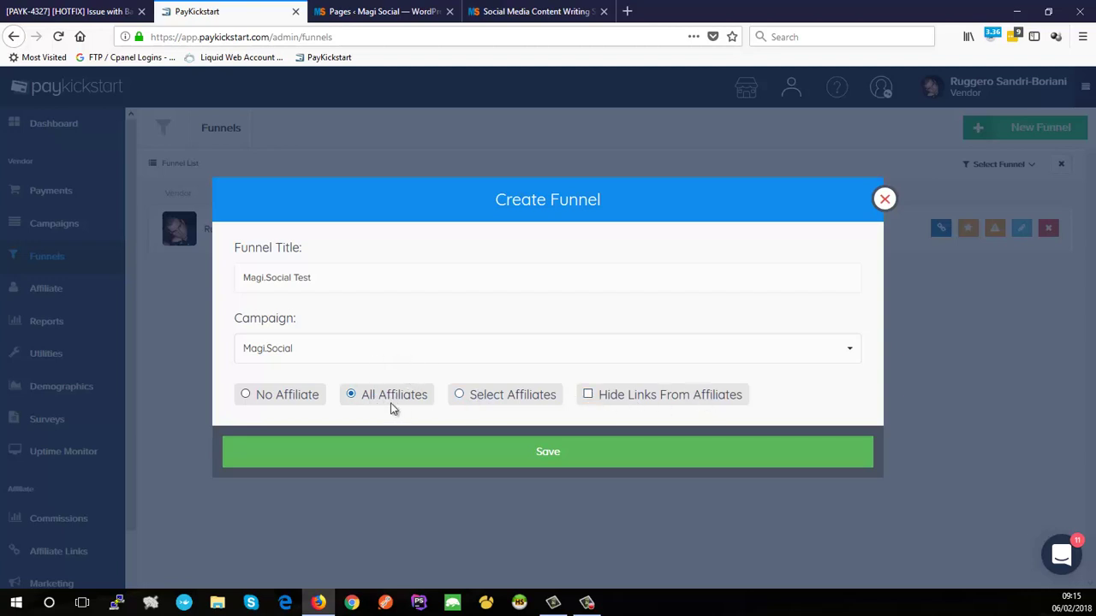
pyautogui.click(467, 397)
pyautogui.click(372, 374)
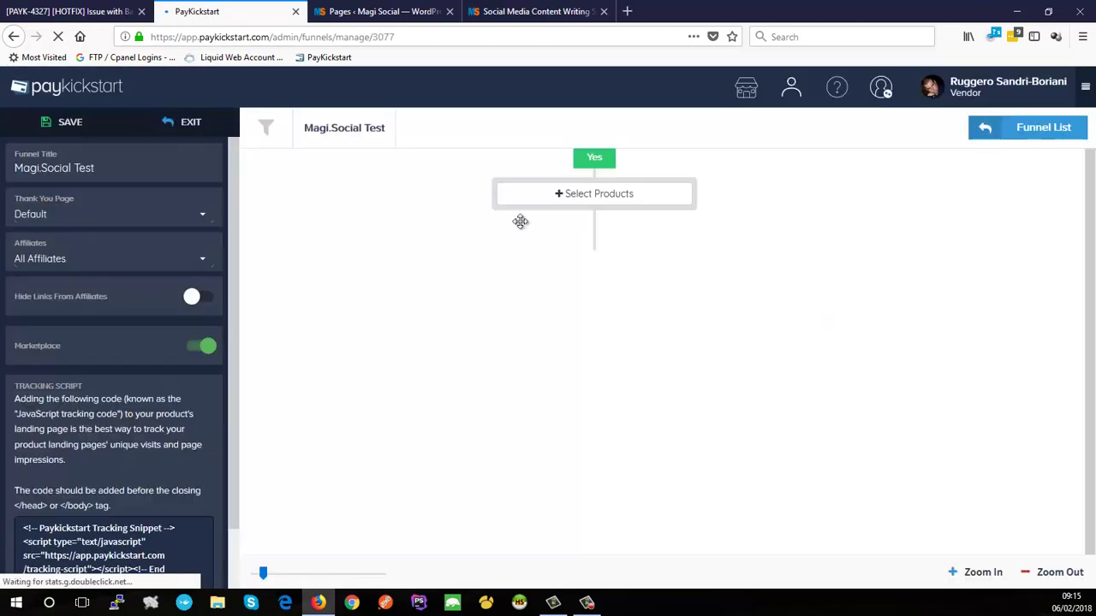
# Assign the 1 Platform, 2 Platforms and 3 Platforms products to the funnel's first stage.
pyautogui.moveTo(464, 202); pyautogui.dragTo(523, 269)
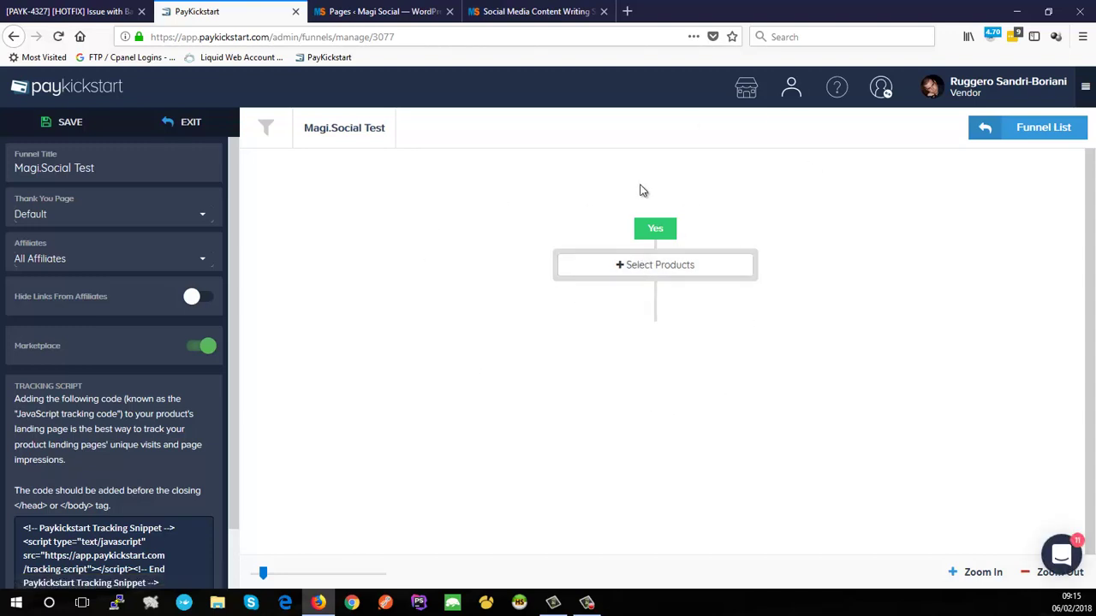
pyautogui.click(658, 268)
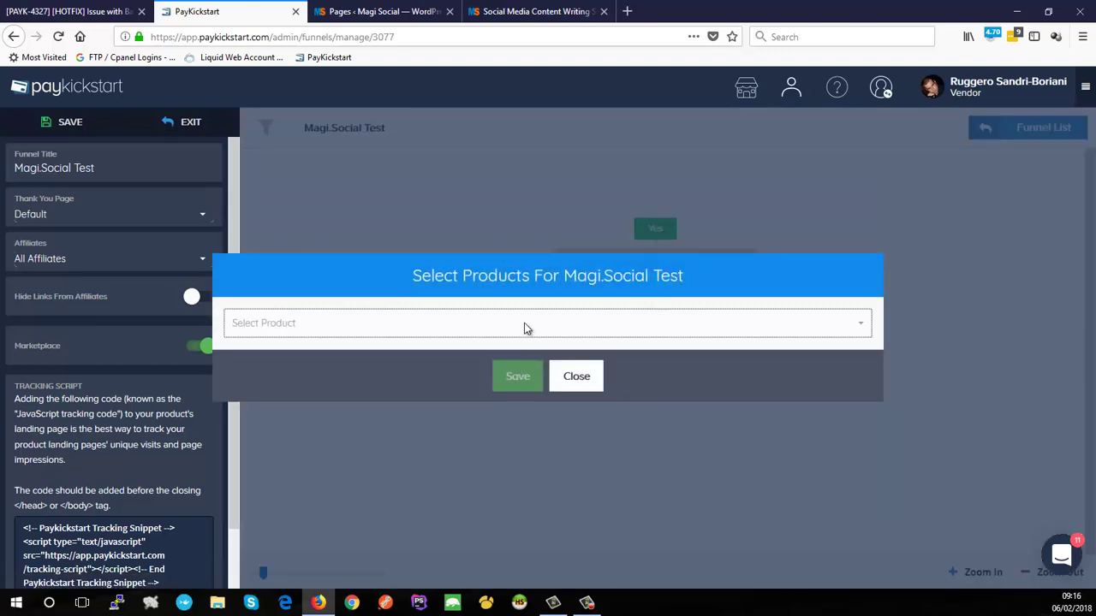
pyautogui.click(524, 324)
pyautogui.click(366, 356)
pyautogui.click(360, 371)
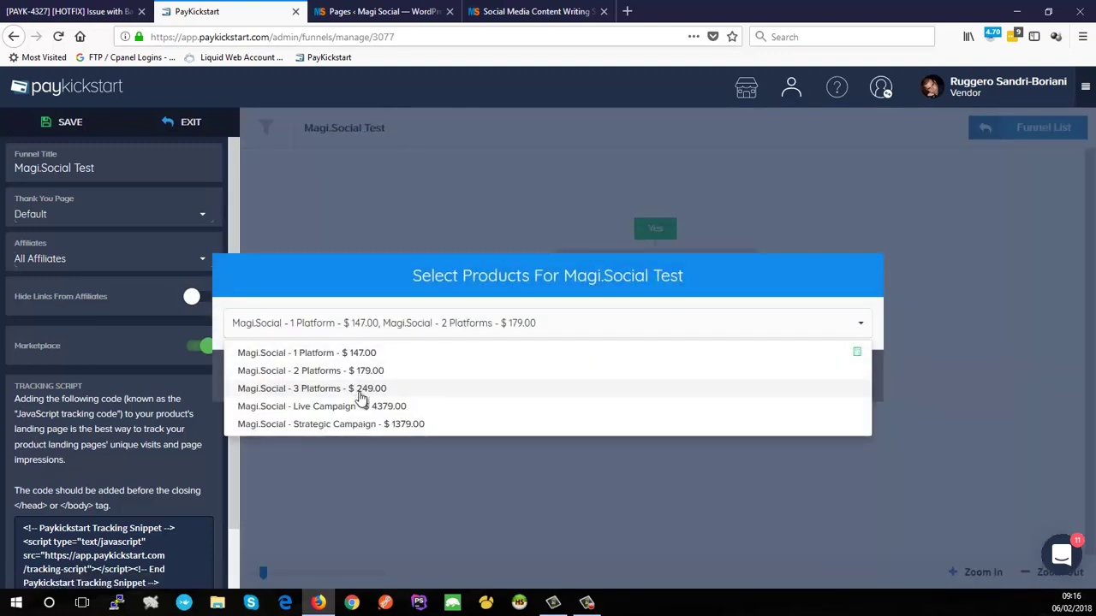
pyautogui.click(362, 390)
pyautogui.click(655, 323)
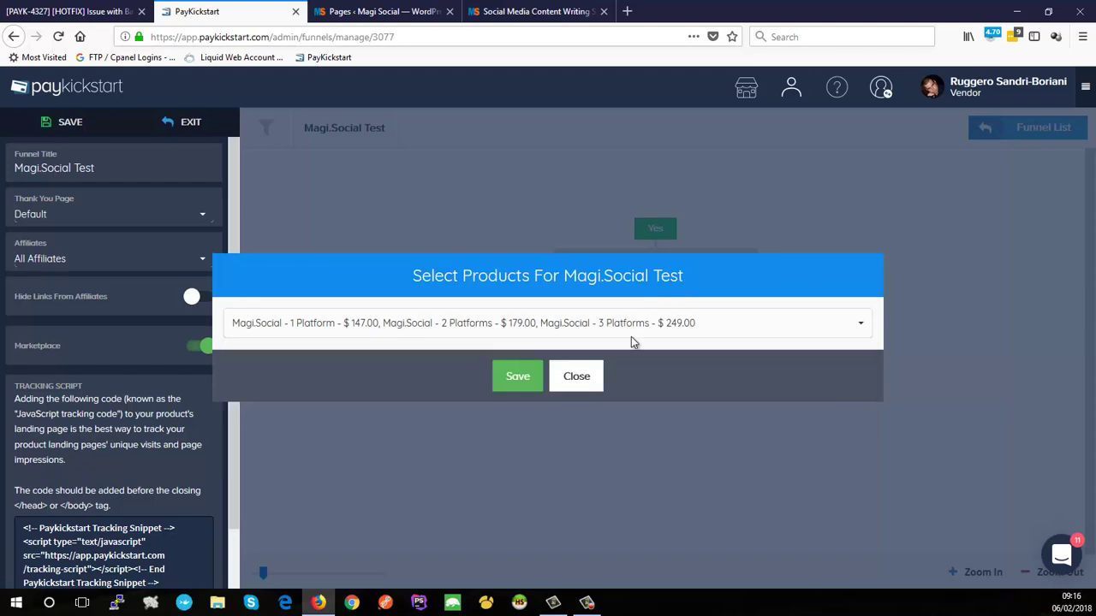
pyautogui.click(520, 383)
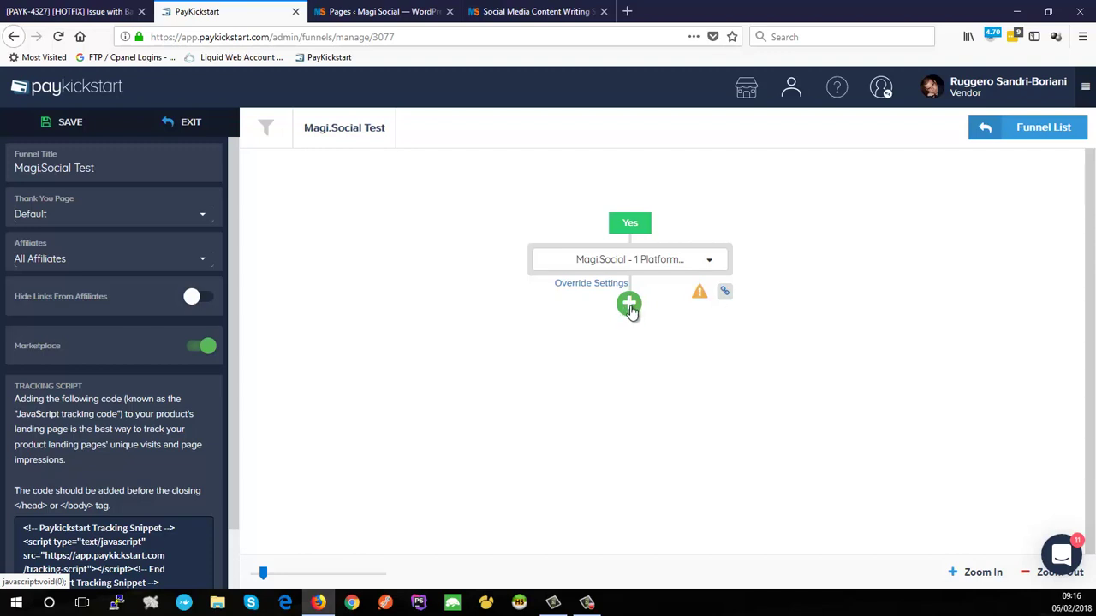
# Add a second funnel stage below the platform products and assign the Strategic Campaign product to it.
pyautogui.click(630, 306)
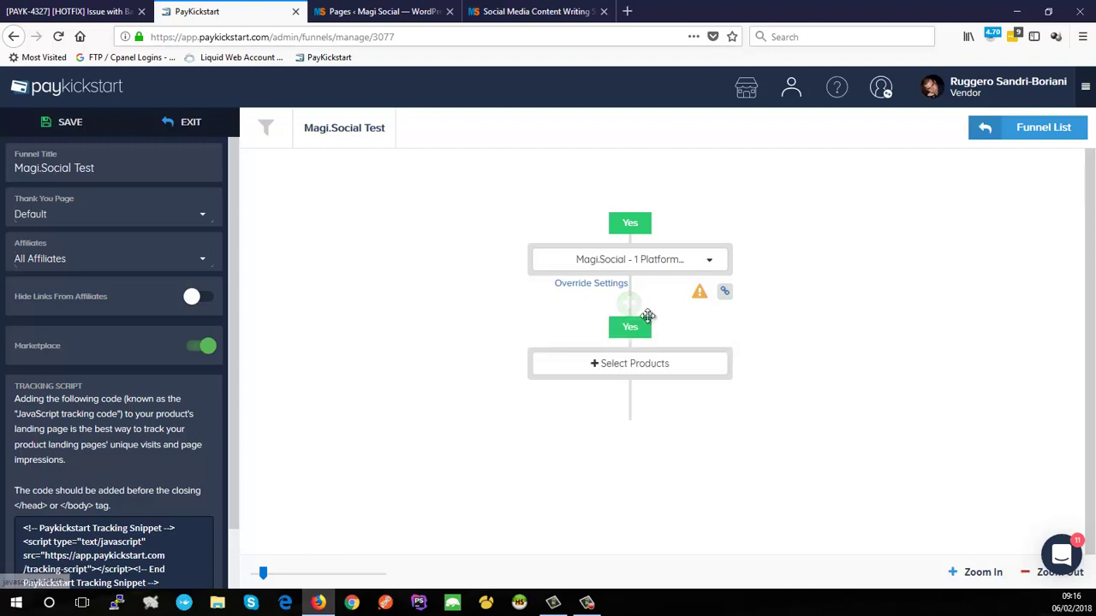
pyautogui.click(619, 367)
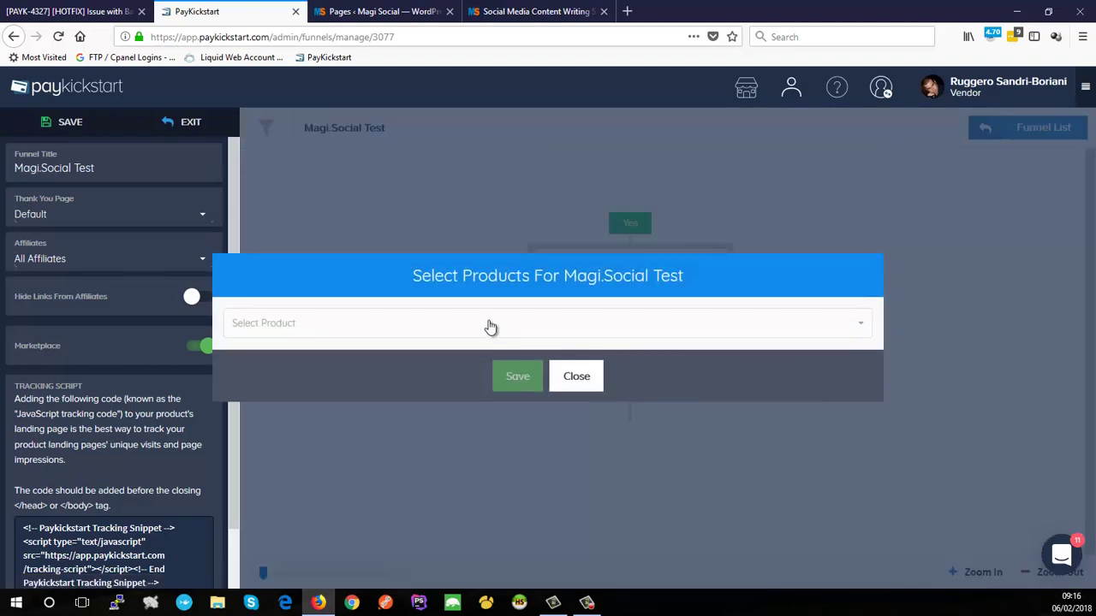
pyautogui.click(487, 324)
pyautogui.click(380, 426)
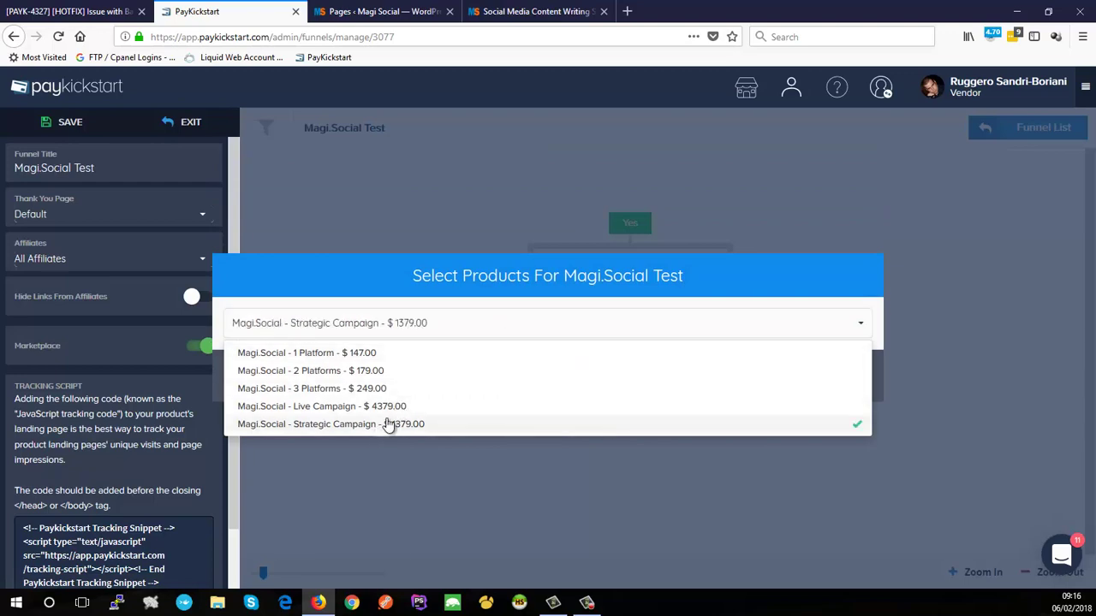
pyautogui.click(495, 289)
pyautogui.click(513, 375)
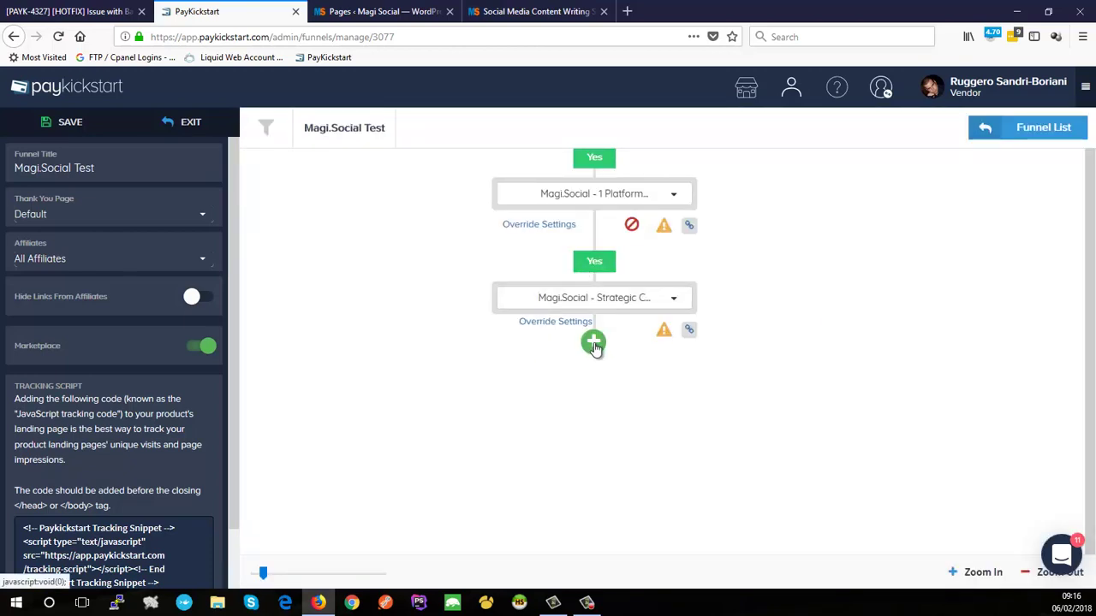
# Add Yes and No branches below Strategic Campaign and assign the Live Campaign product to the Yes branch.
pyautogui.click(593, 343)
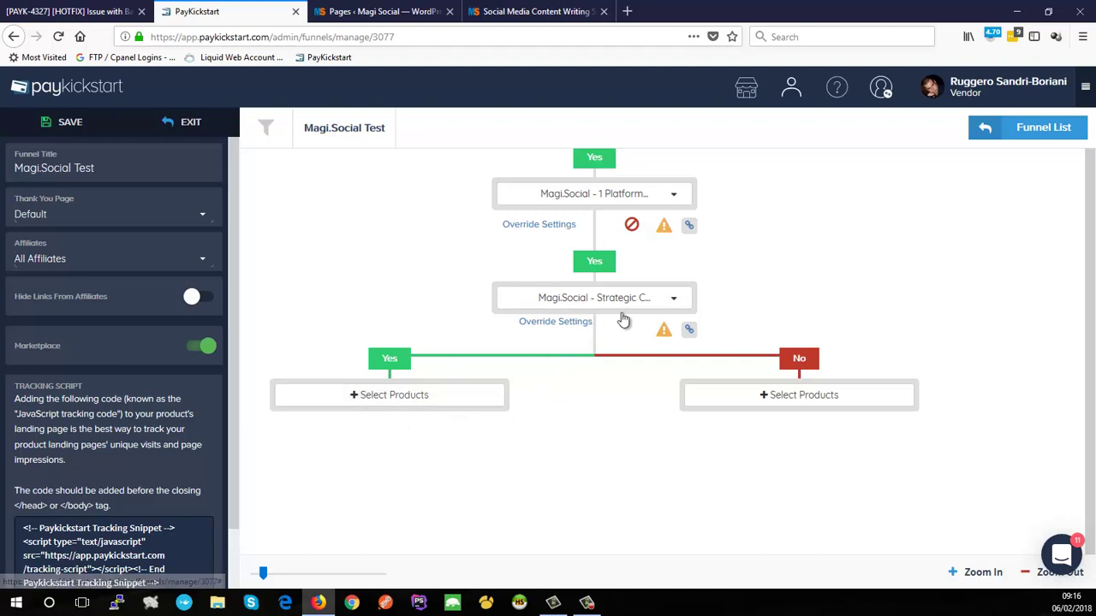
pyautogui.click(426, 410)
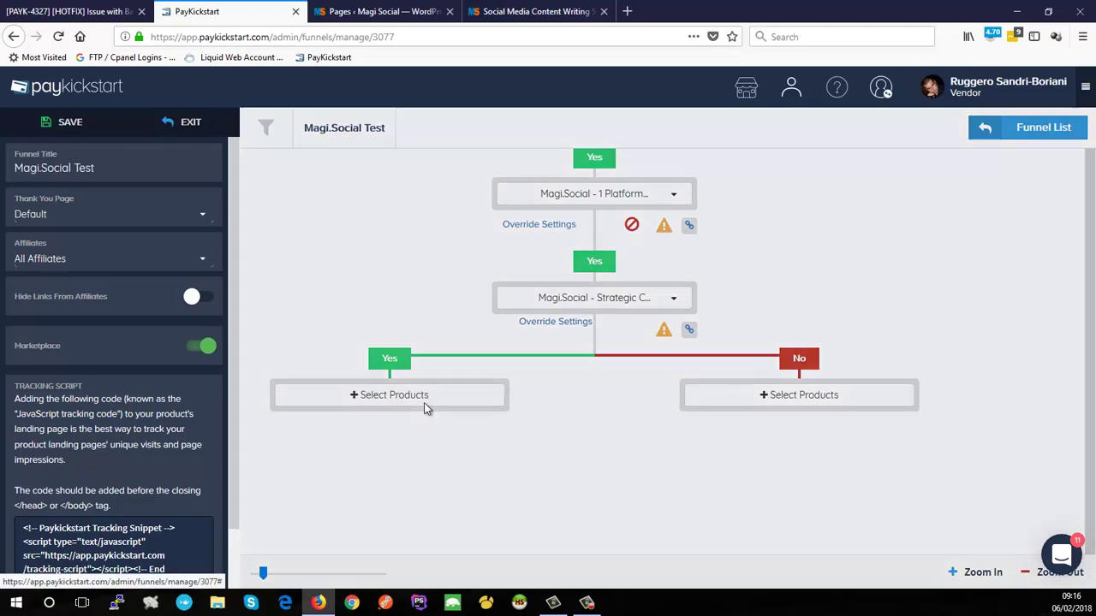
pyautogui.click(380, 330)
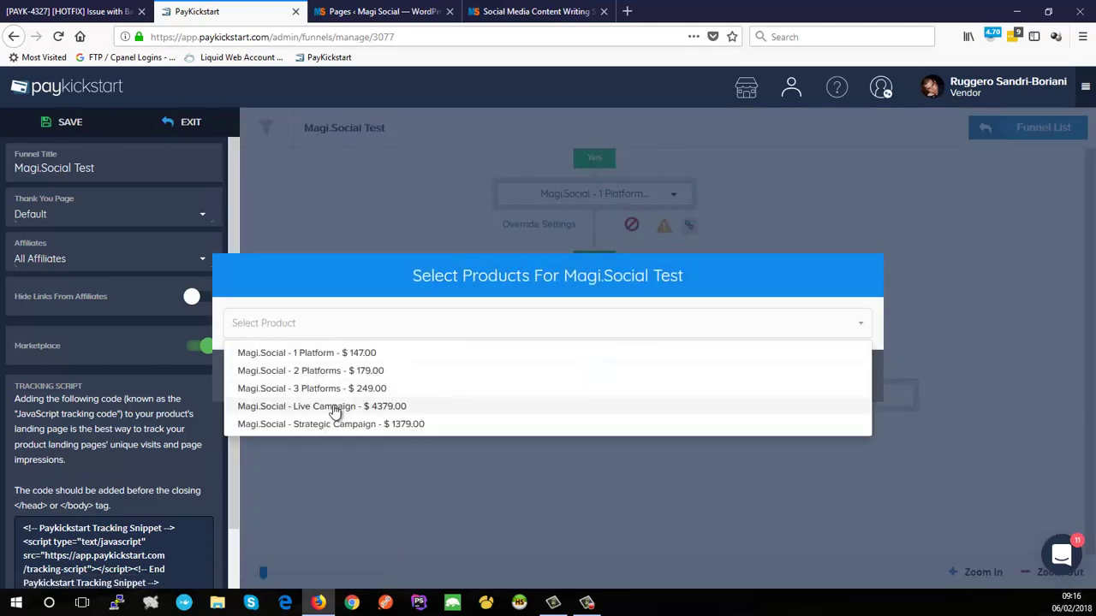
pyautogui.click(335, 407)
pyautogui.click(491, 294)
pyautogui.click(511, 375)
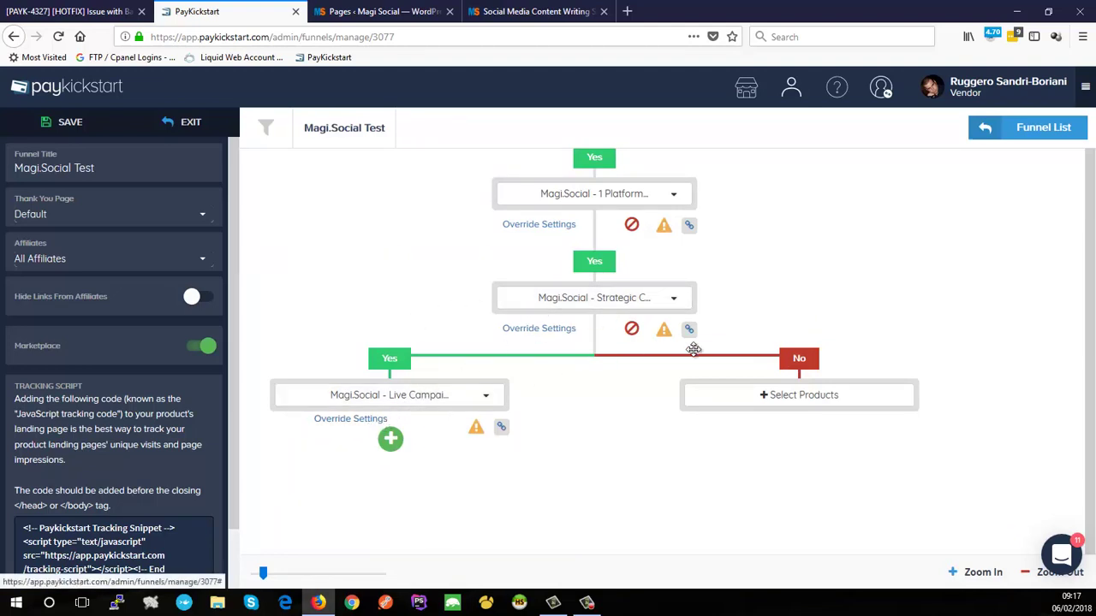
# Assign the Live Campaign product to the No branch below Strategic Campaign.
pyautogui.click(771, 401)
pyautogui.click(770, 398)
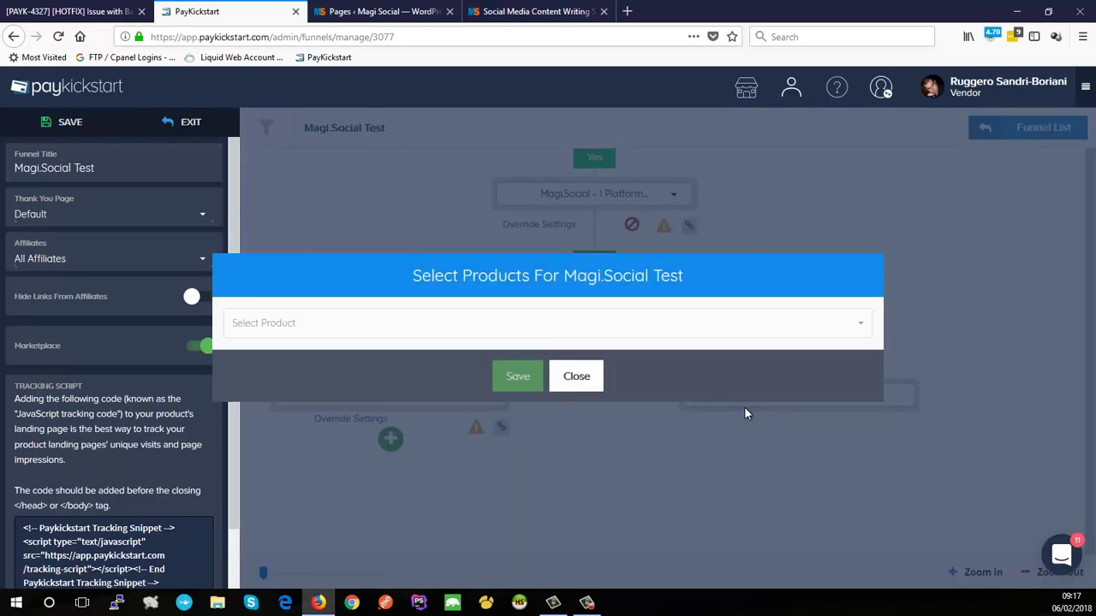
pyautogui.click(563, 322)
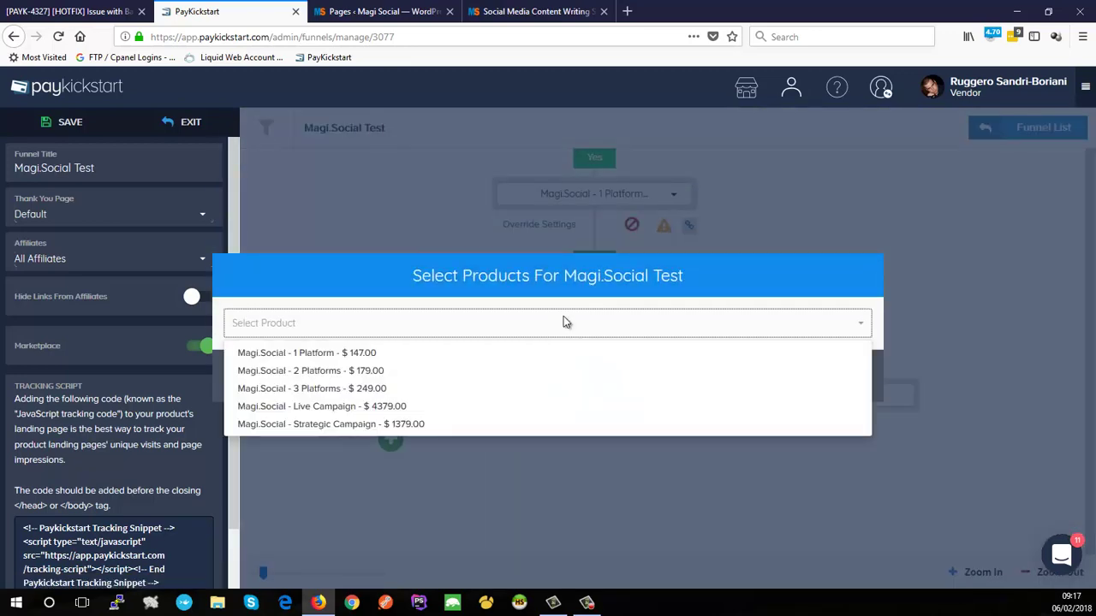
pyautogui.click(365, 408)
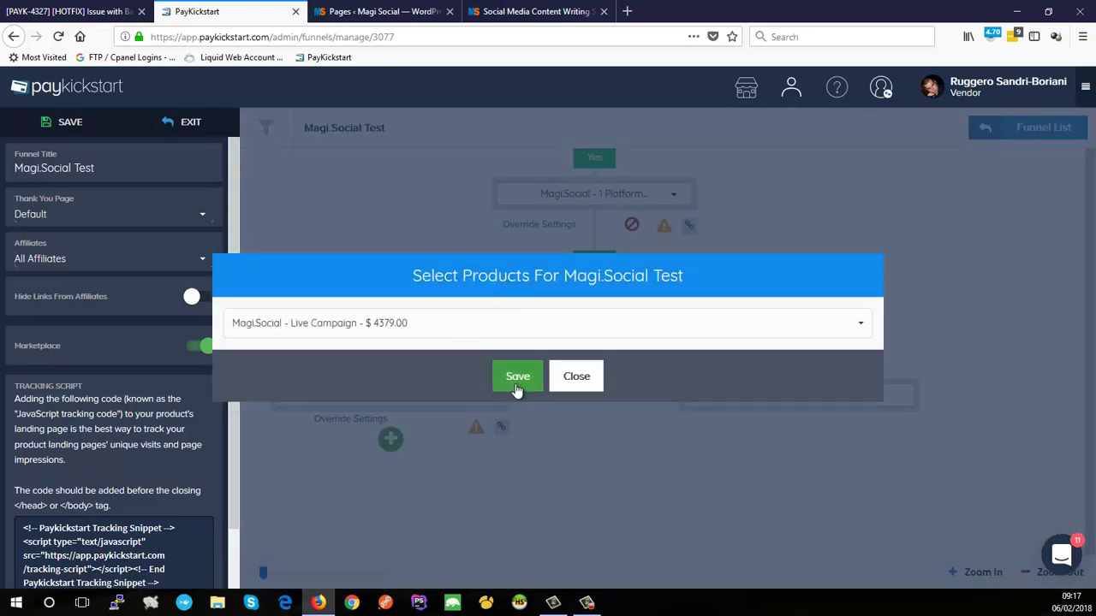
pyautogui.click(516, 380)
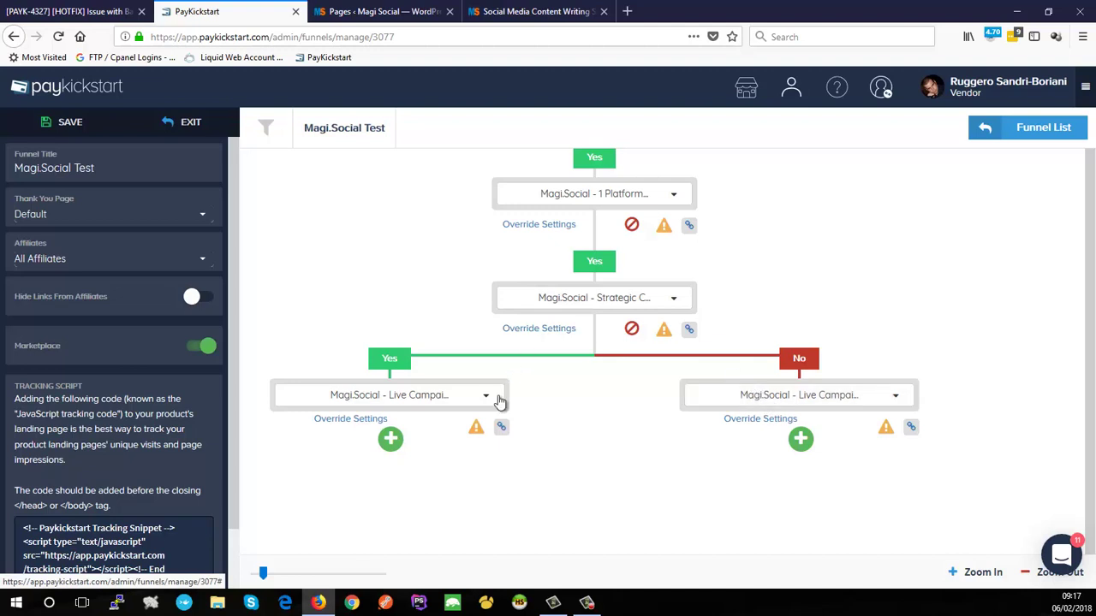
# Add a further Yes/No split below Live Campaign on the Yes branch, leaving both new stages without products.
pyautogui.moveTo(343, 482); pyautogui.dragTo(575, 335)
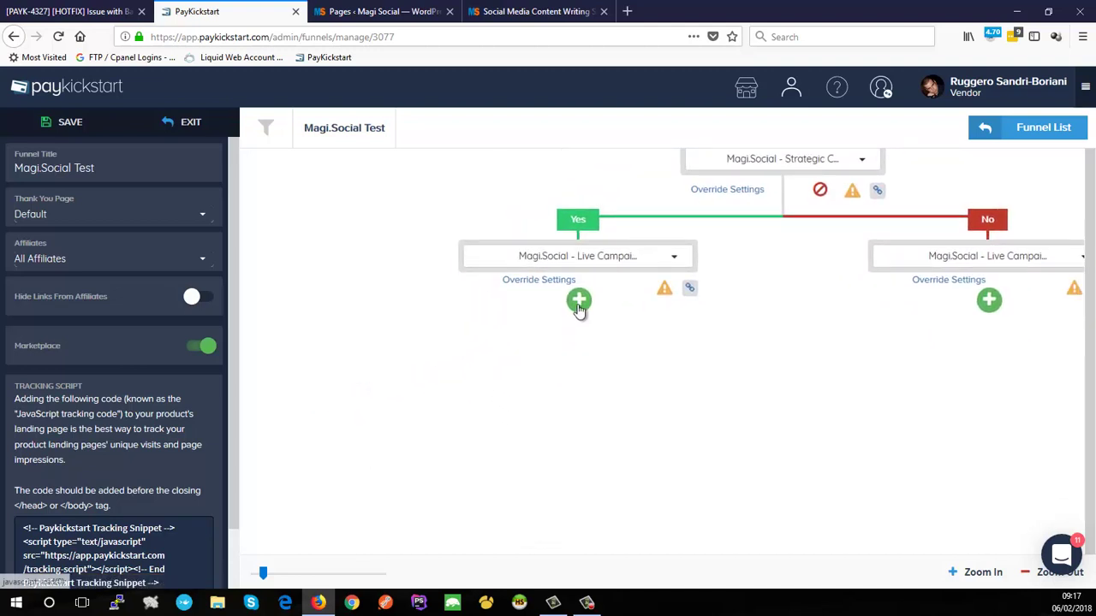
pyautogui.click(578, 304)
pyautogui.moveTo(459, 320); pyautogui.dragTo(685, 296)
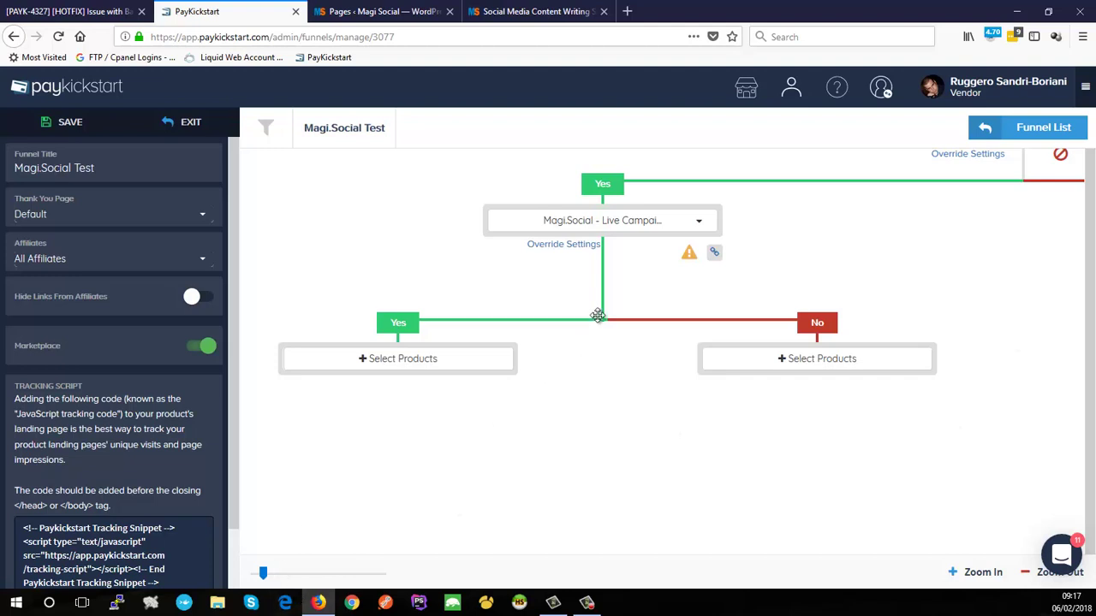
pyautogui.click(264, 575)
pyautogui.moveTo(1000, 416); pyautogui.dragTo(735, 389)
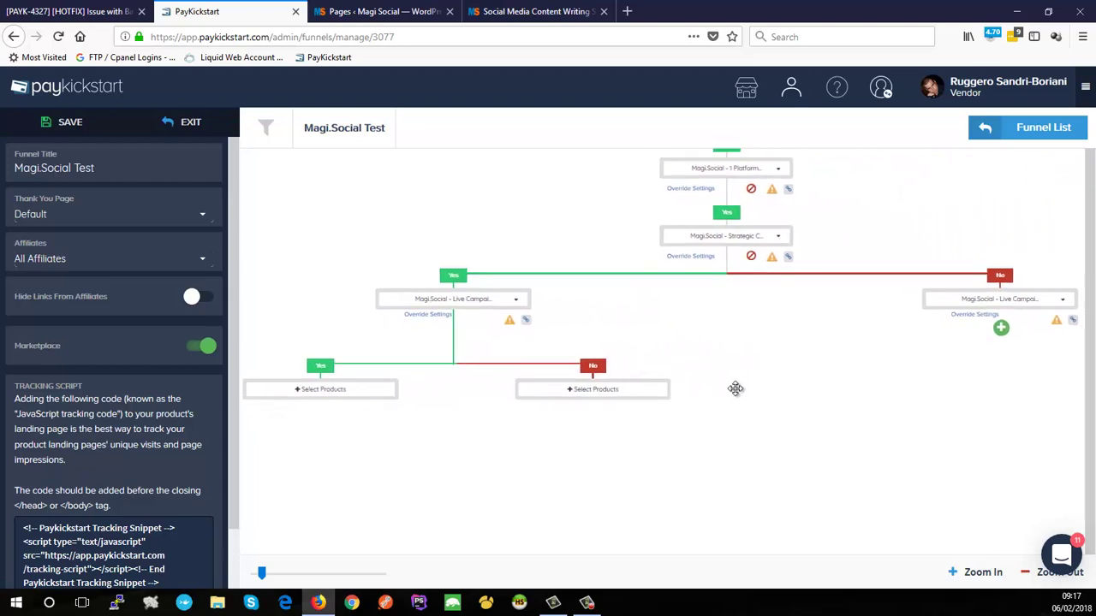
pyautogui.moveTo(656, 391); pyautogui.dragTo(657, 429)
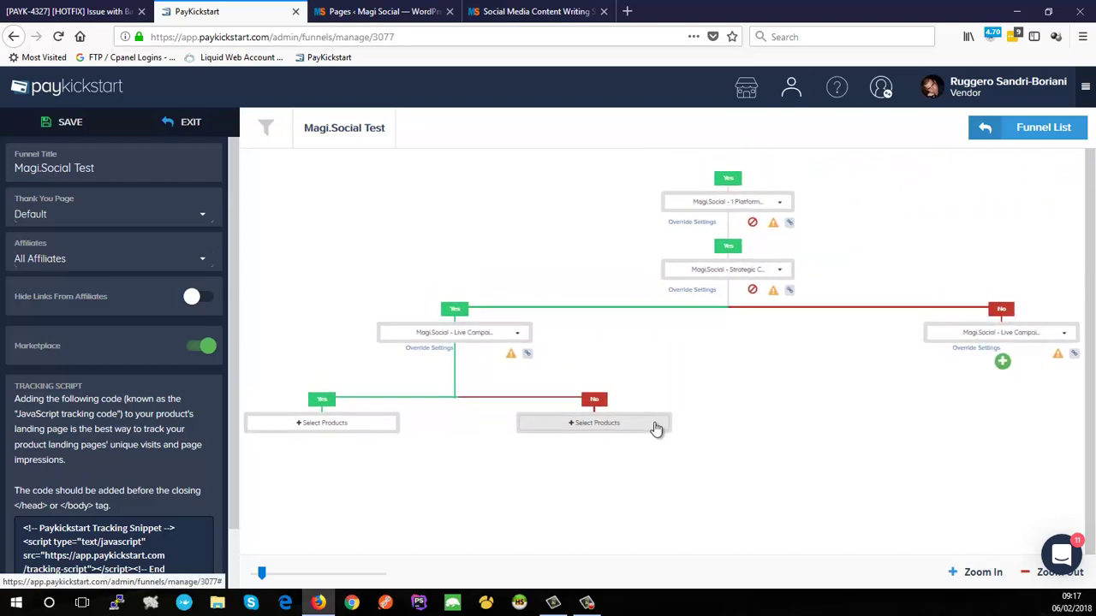
pyautogui.click(657, 427)
pyautogui.click(577, 377)
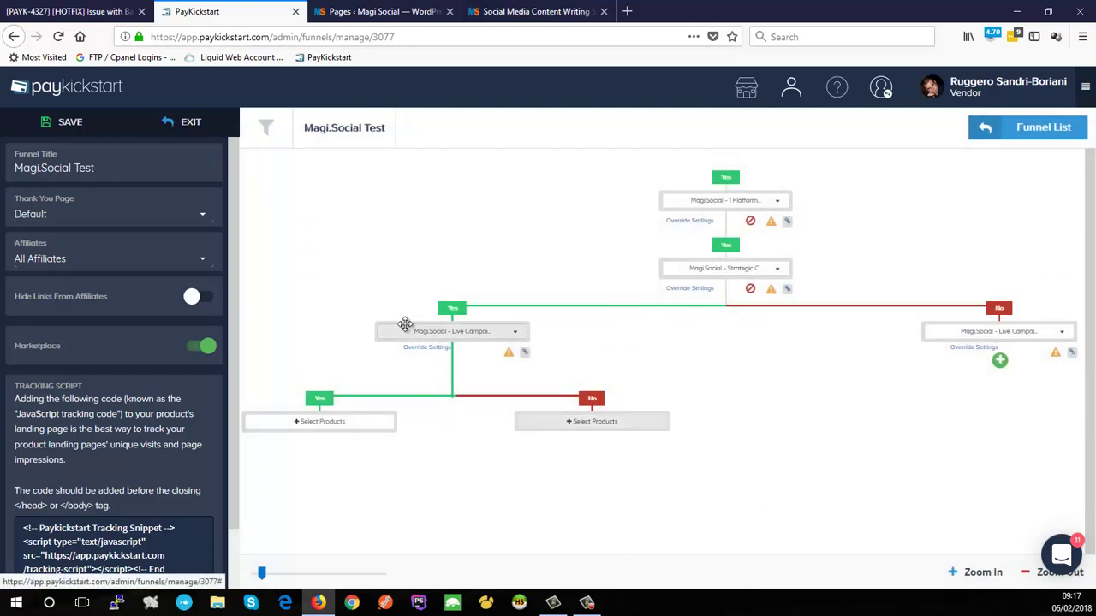
# Switch the funnel's Thank You Page setting to Custom.
pyautogui.click(62, 216)
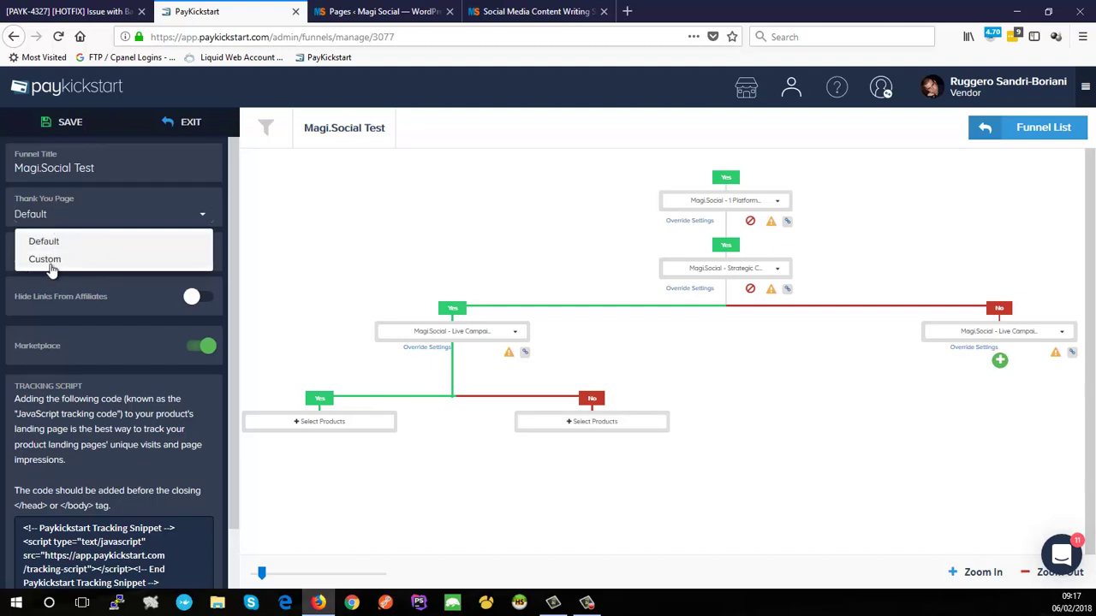
pyautogui.click(47, 260)
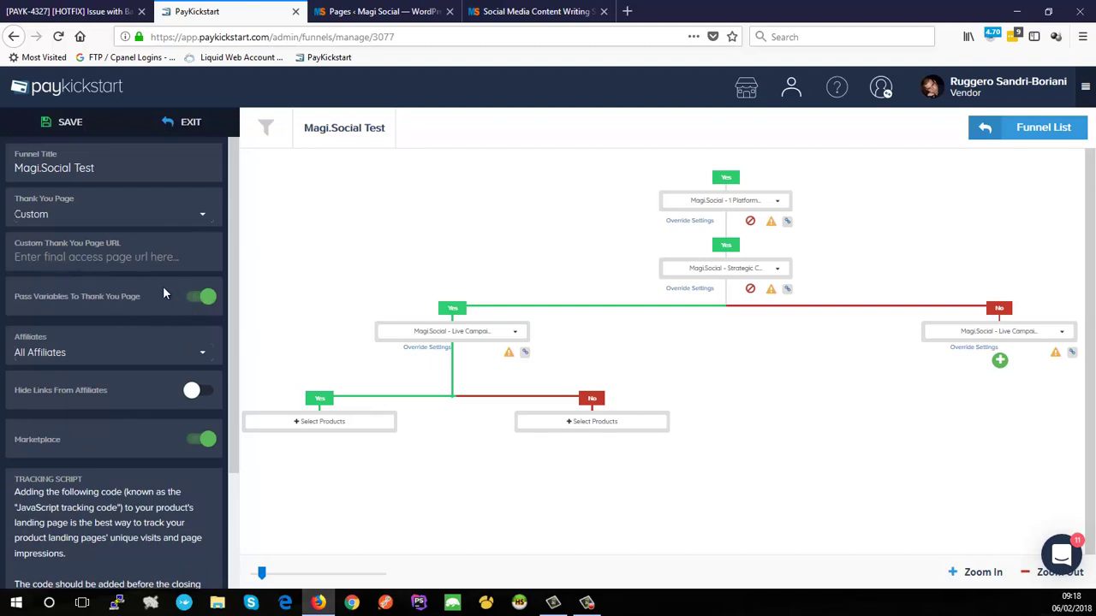
pyautogui.click(83, 223)
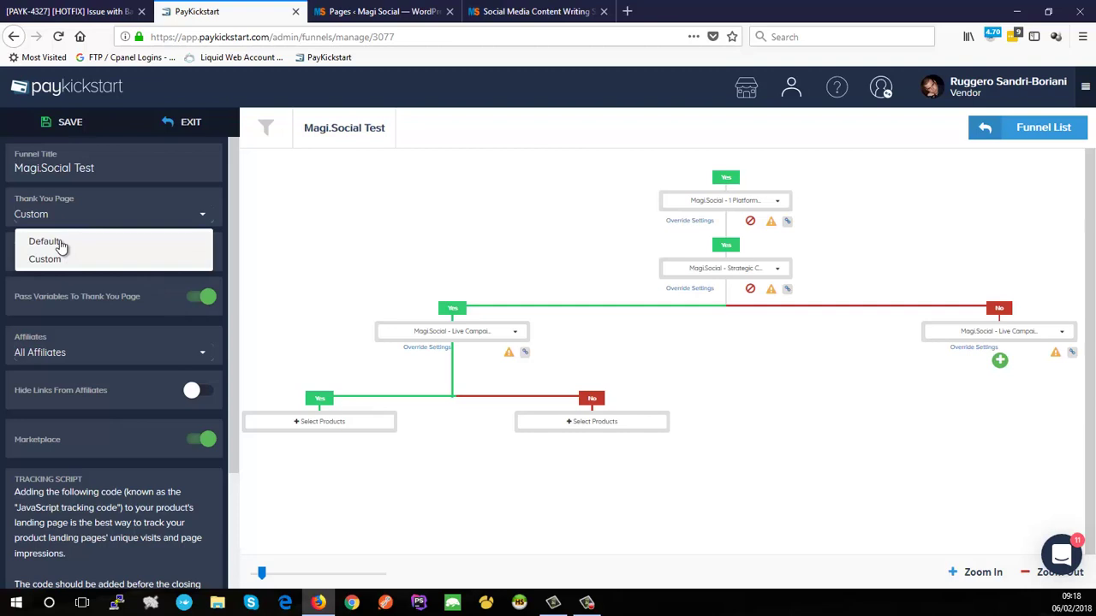
pyautogui.click(60, 241)
pyautogui.click(53, 215)
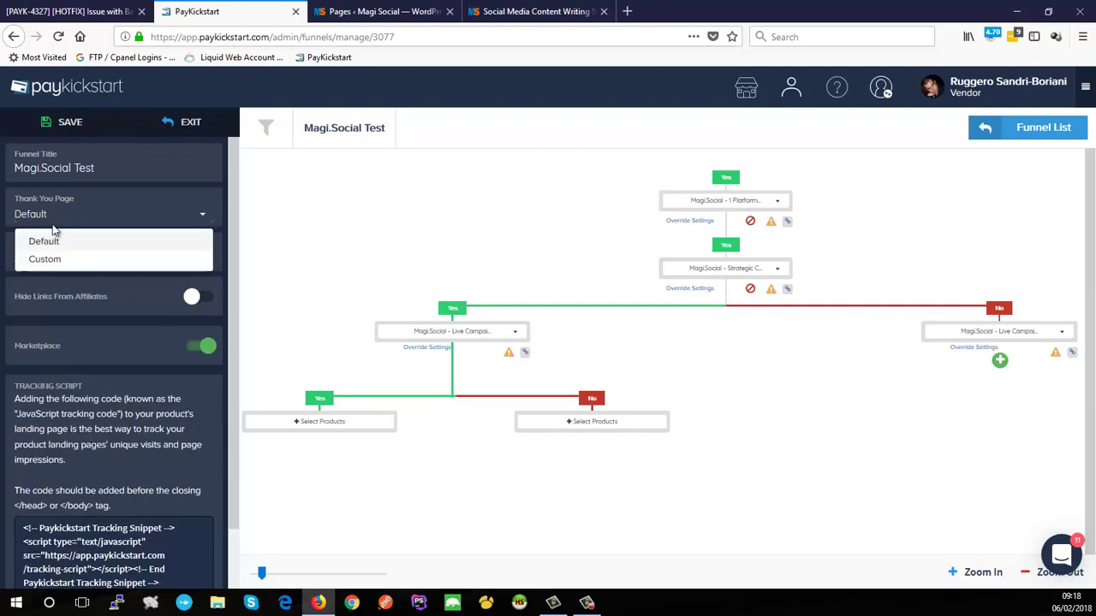
pyautogui.click(45, 259)
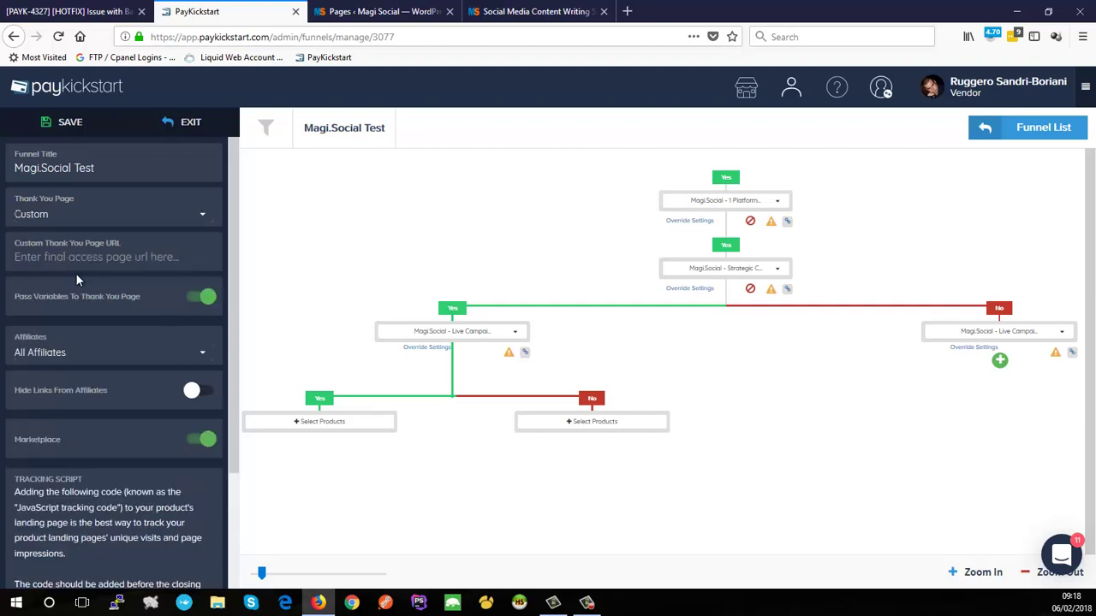
# Switch to the WordPress Pages list for Magi Social and open the Content Writing – Thank You draft in a separate tab.
pyautogui.click(385, 11)
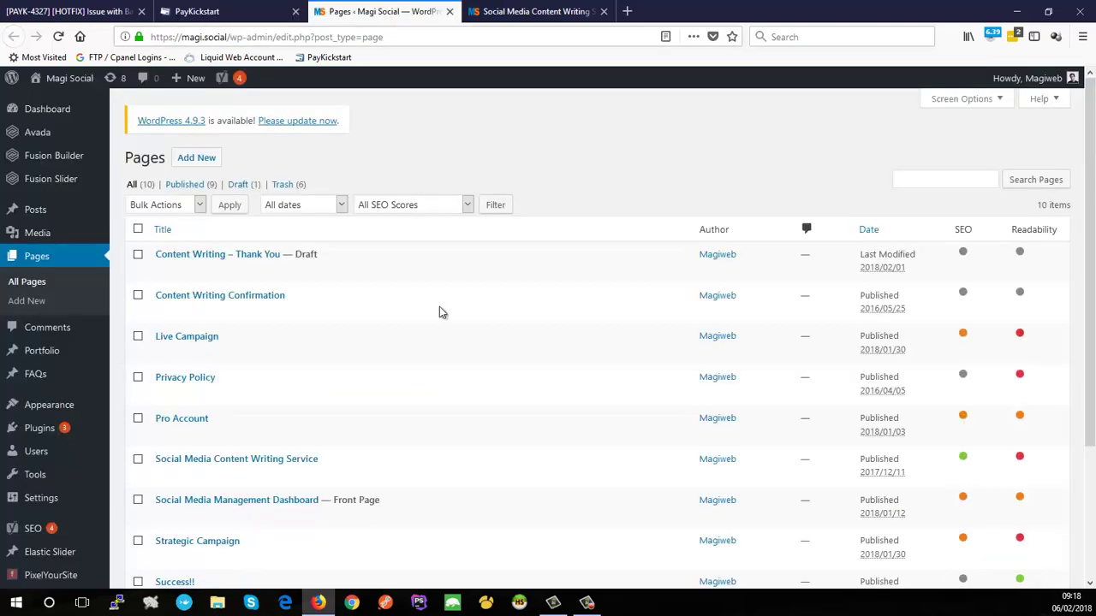
pyautogui.scroll(-2, 288, 304)
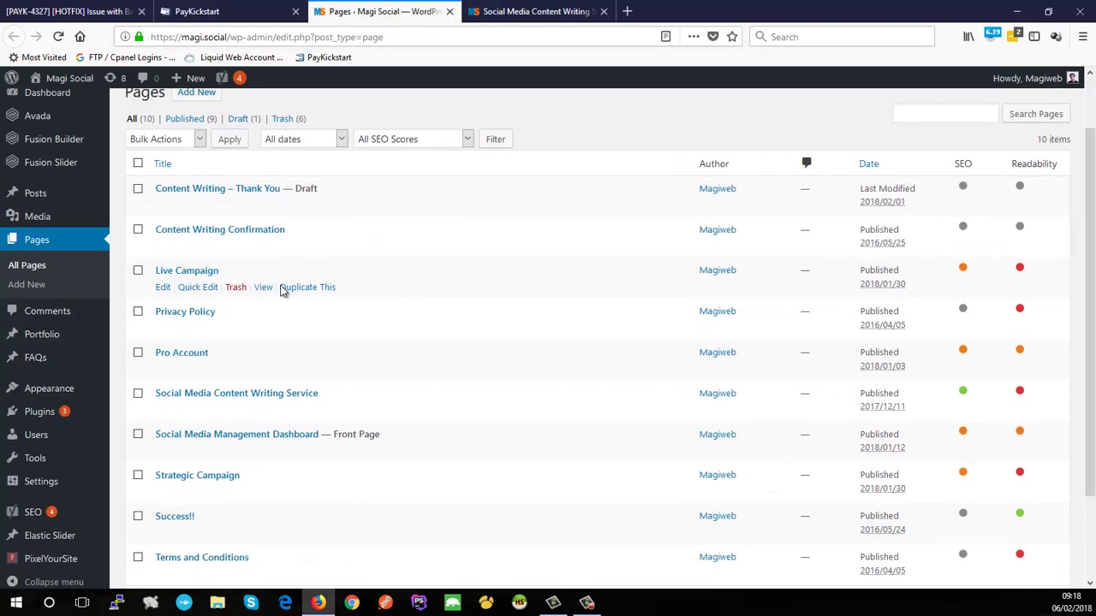
pyautogui.scroll(2, 282, 282)
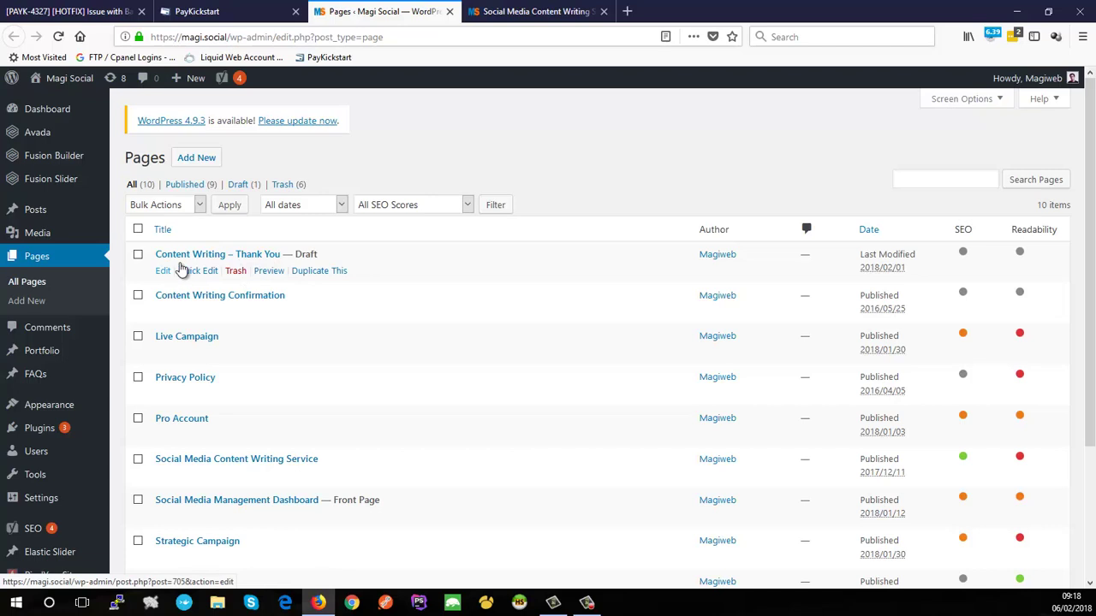
pyautogui.middleClick(232, 256)
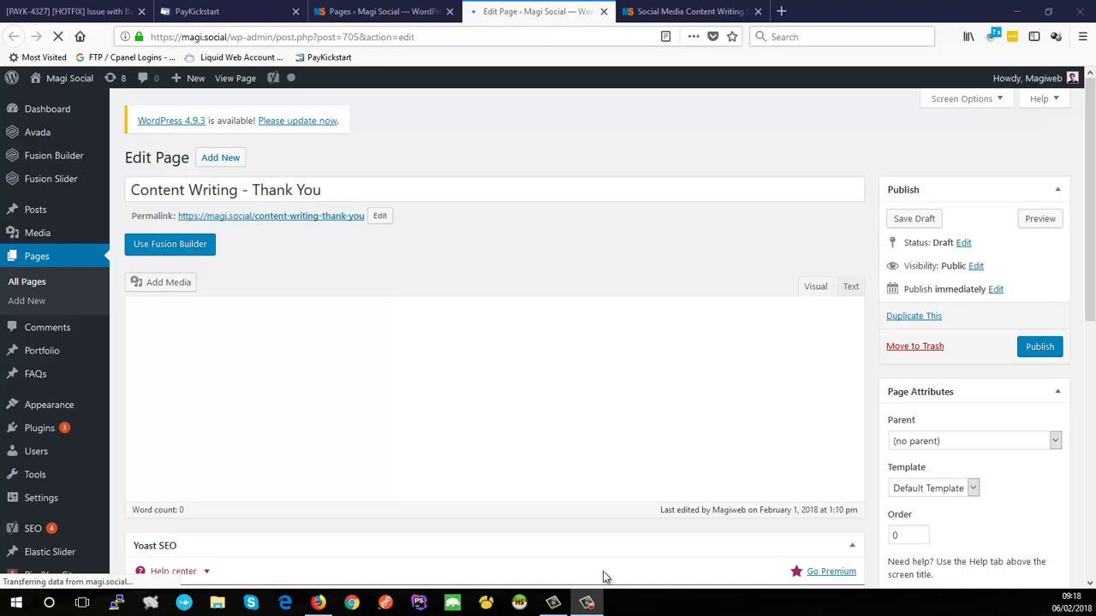
# Copy the permalink of the Content Writing - Thank You page and close its editor.
pyautogui.click(181, 218)
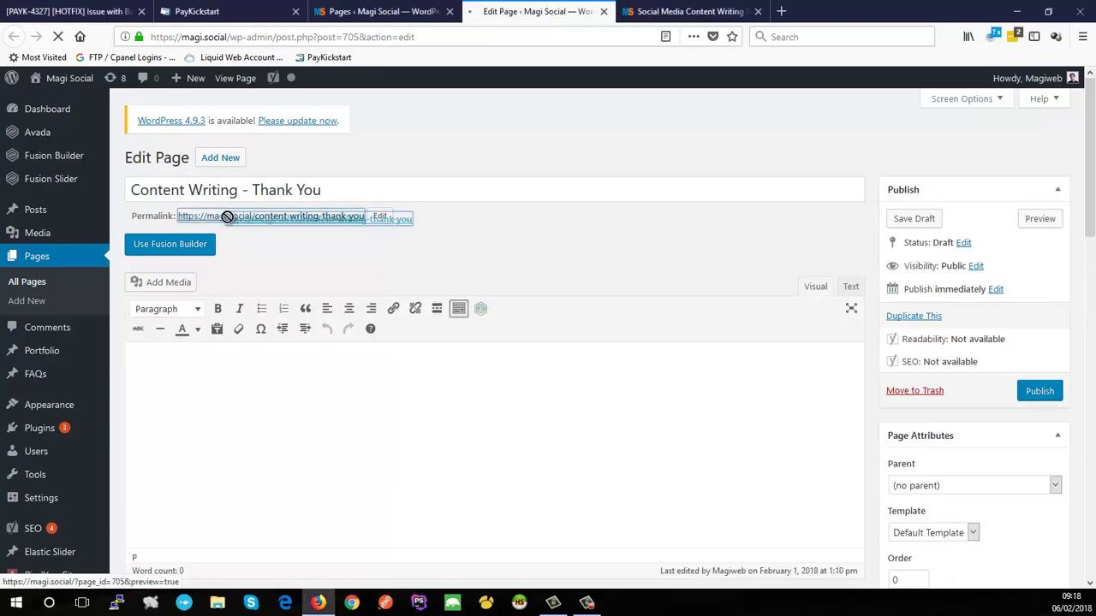
pyautogui.moveTo(180, 220); pyautogui.dragTo(368, 227)
pyautogui.hotkey('ctrl', 'c')
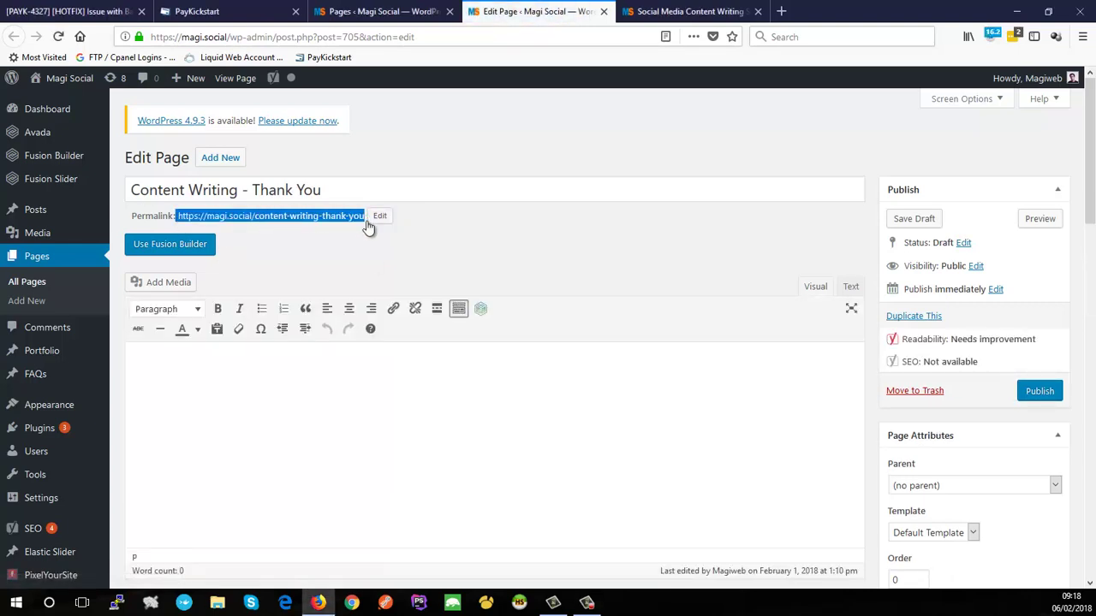
pyautogui.click(604, 11)
pyautogui.click(197, 11)
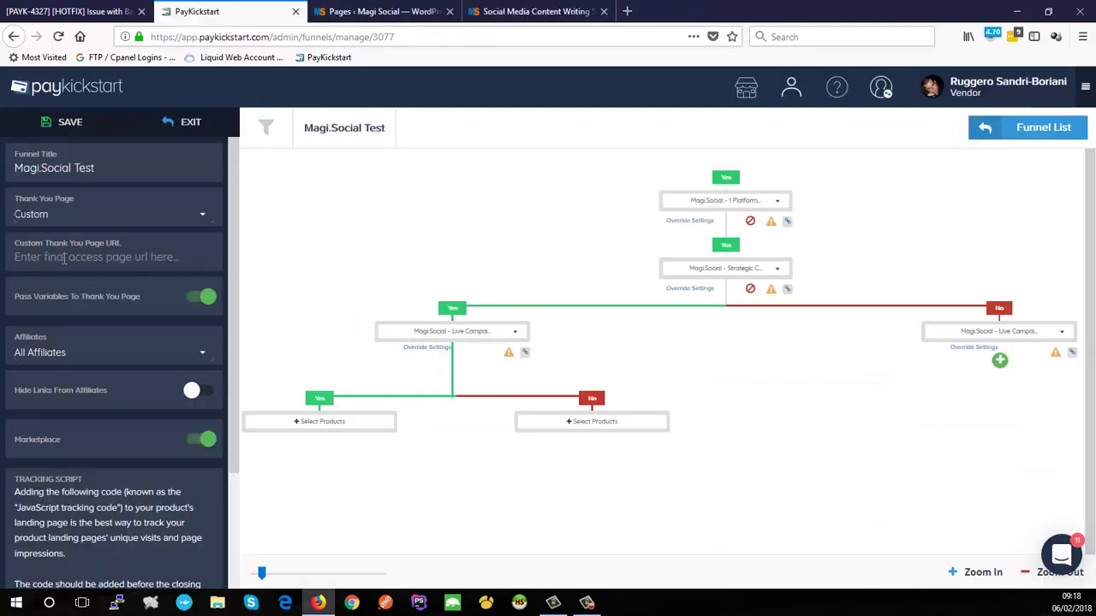
pyautogui.hotkey('ctrl', 'v')
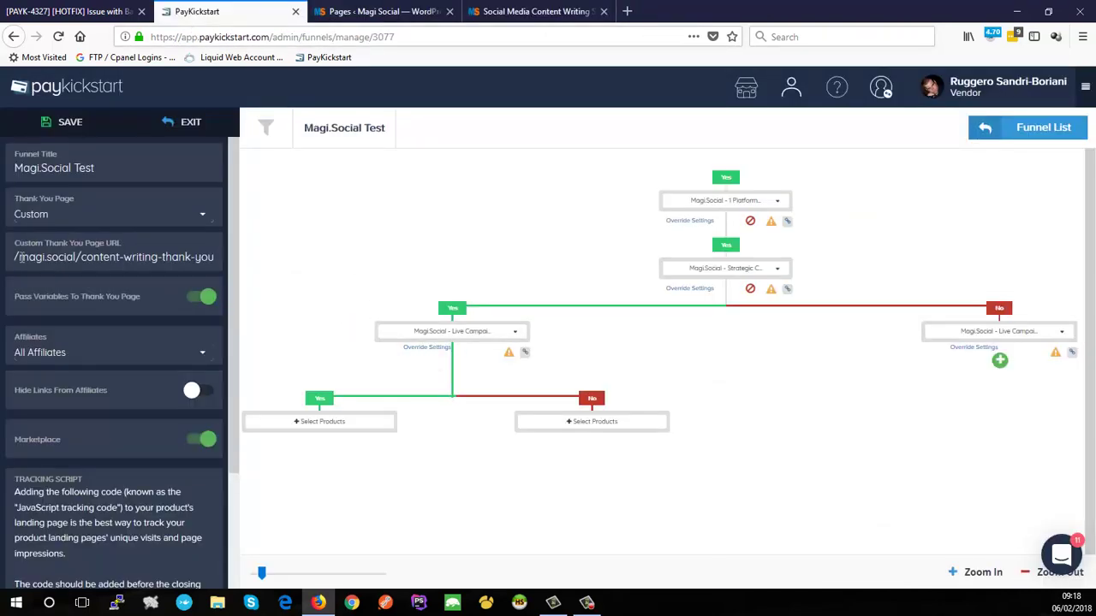
pyautogui.press('Home')
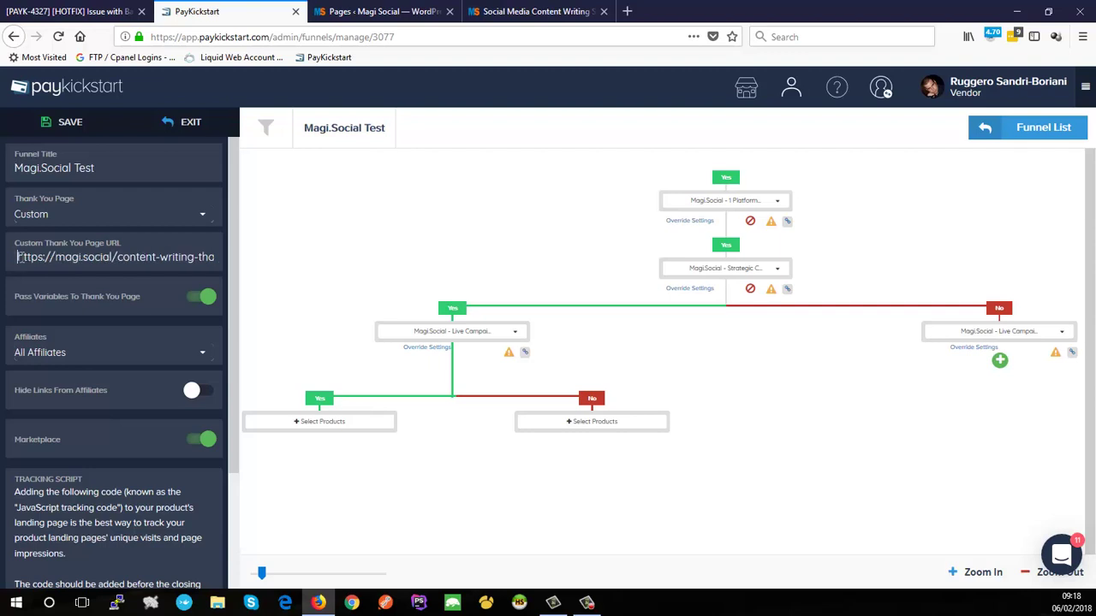
pyautogui.click(18, 257)
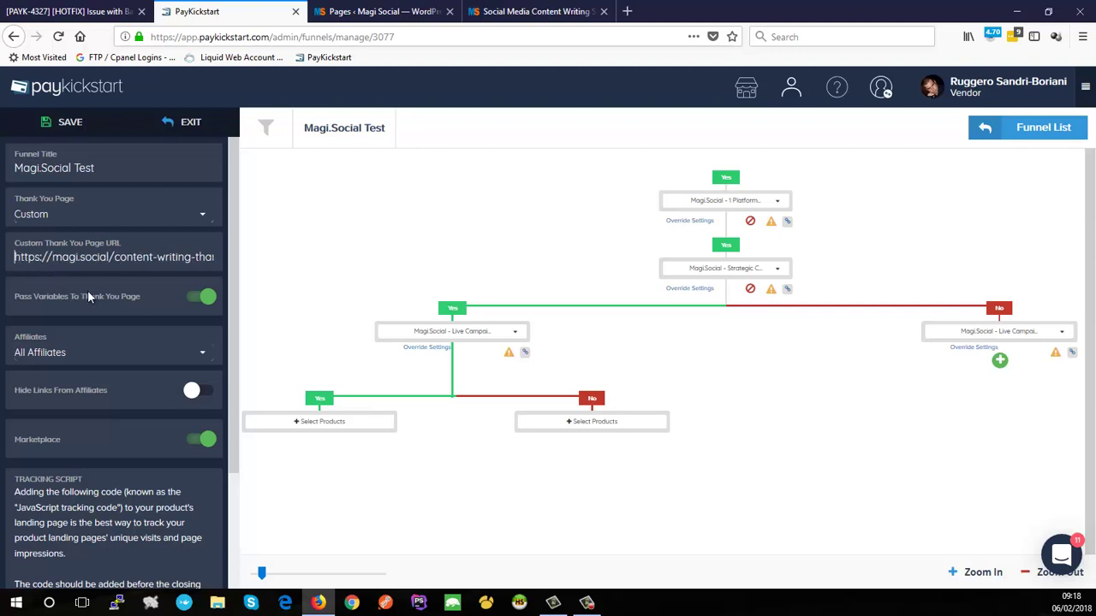
# Turn off Pass Variables To Thank You Page and save the funnel.
pyautogui.click(198, 299)
pyautogui.scroll(-3, 145, 381)
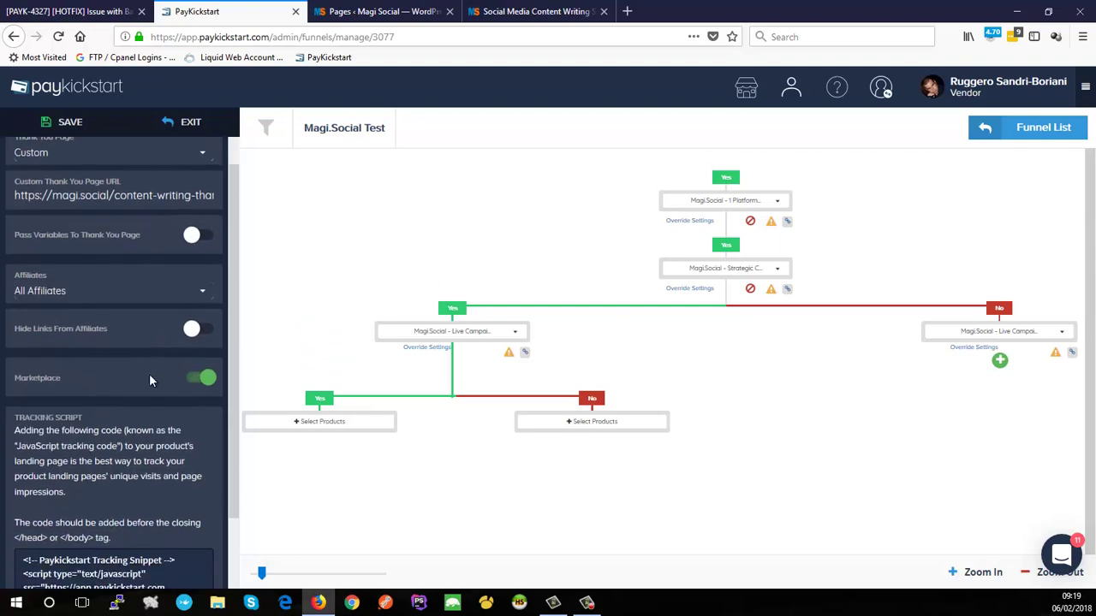
pyautogui.click(72, 122)
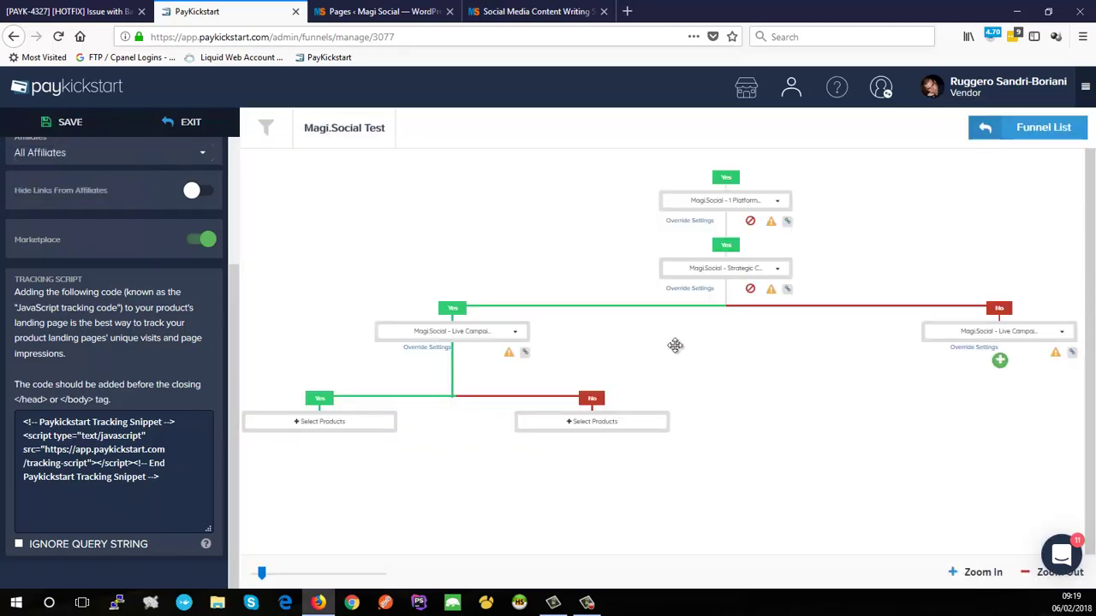
# Open the funnel URLs of the first stage and highlight the Magi.Social - 1 Platform checkout URL.
pyautogui.moveTo(627, 256); pyautogui.dragTo(593, 256)
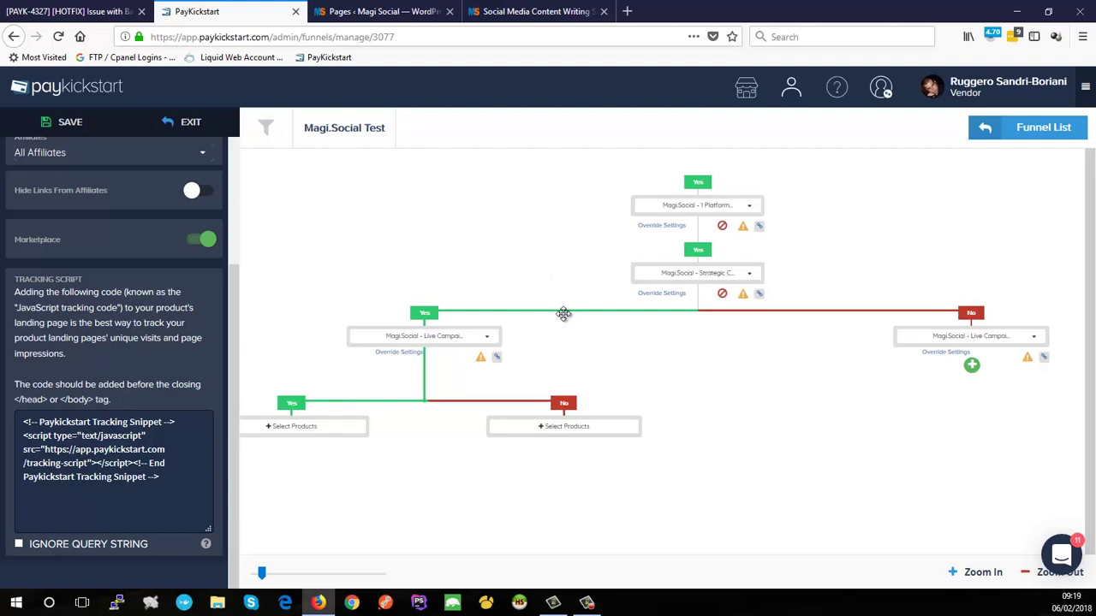
pyautogui.click(760, 229)
pyautogui.click(761, 230)
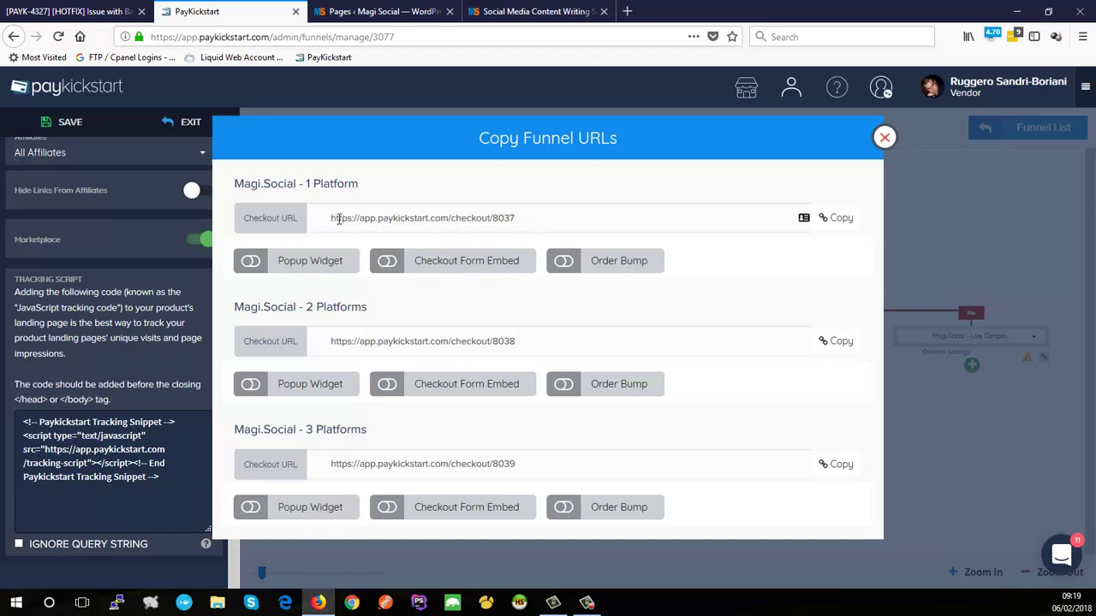
pyautogui.moveTo(333, 218); pyautogui.dragTo(541, 214)
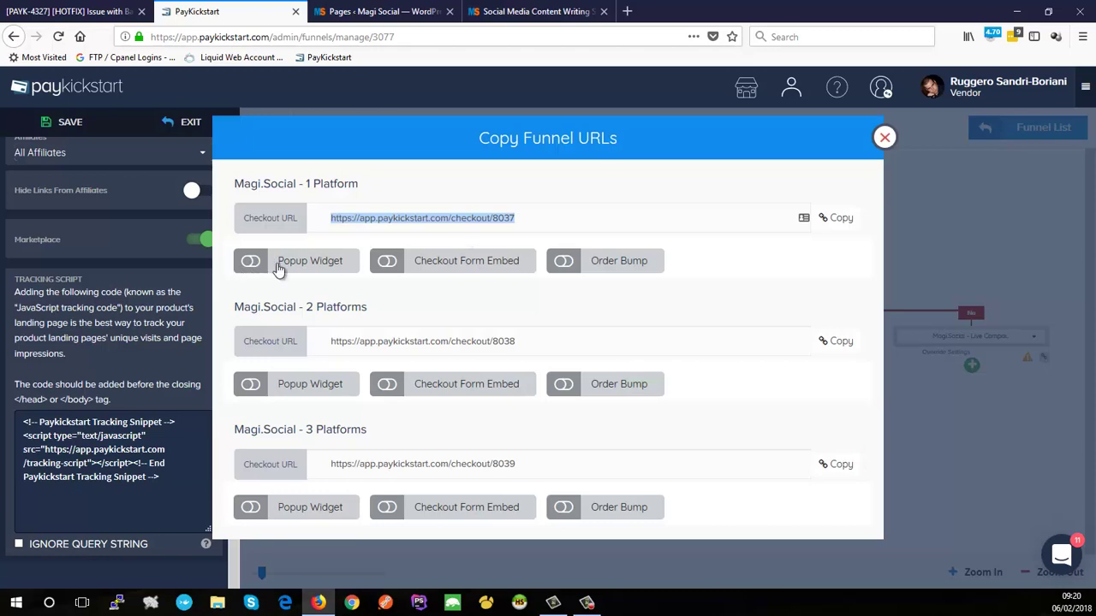
# Examine the popup widget's design, embed code and link steps for Magi.Social - 1 Platform, leaving the widget switched off.
pyautogui.click(257, 268)
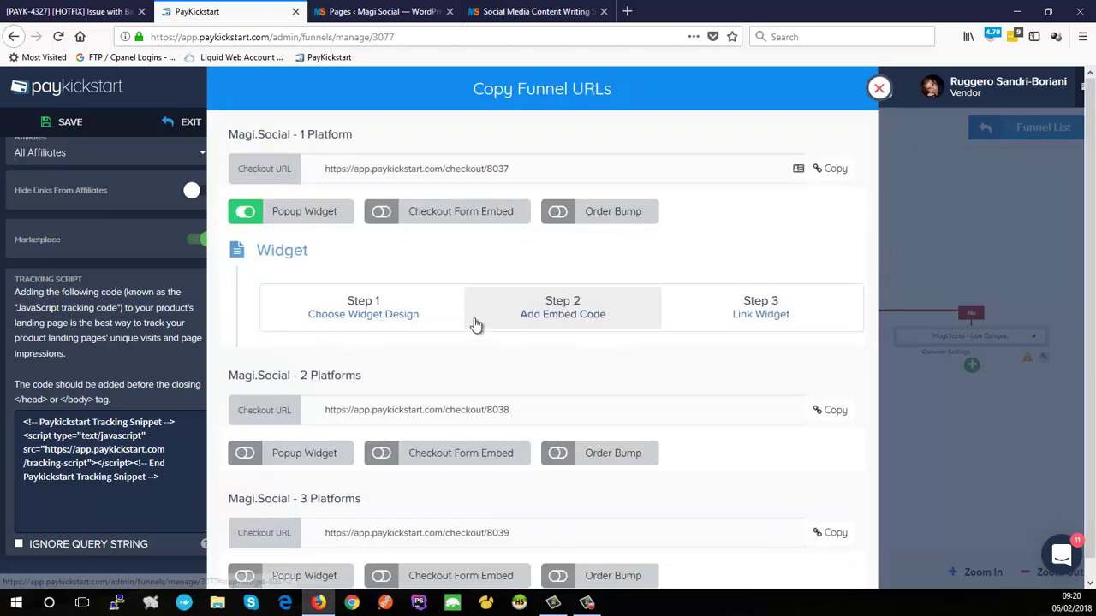
pyautogui.click(379, 316)
pyautogui.click(565, 310)
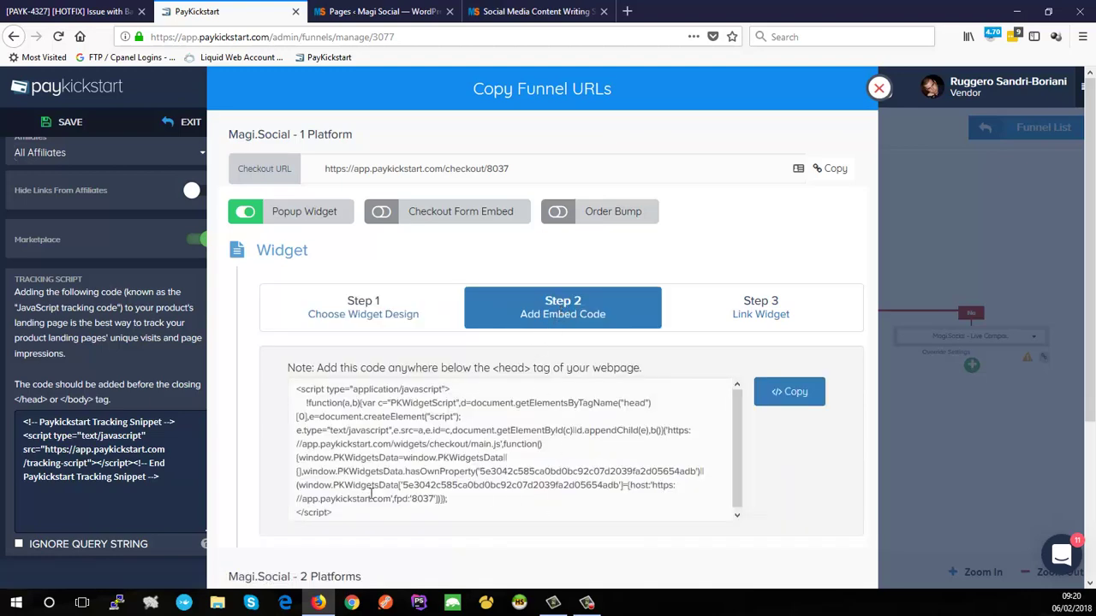
pyautogui.click(755, 321)
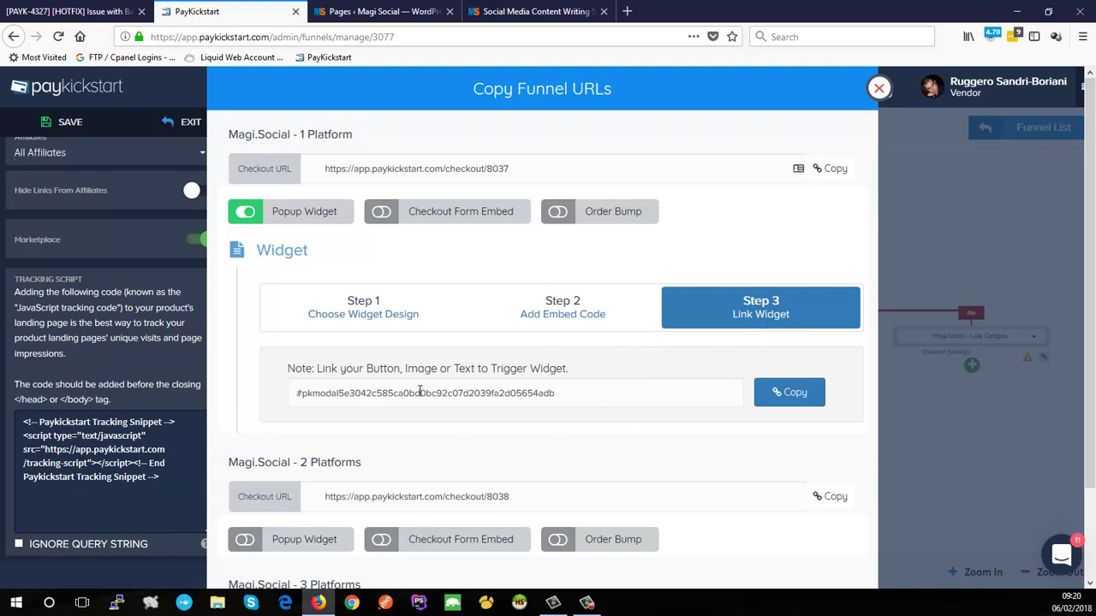
pyautogui.click(252, 214)
# Examine the checkout form embed's form design, button design and embed code for Magi.Social - 1 Platform, leaving it switched off.
pyautogui.click(402, 263)
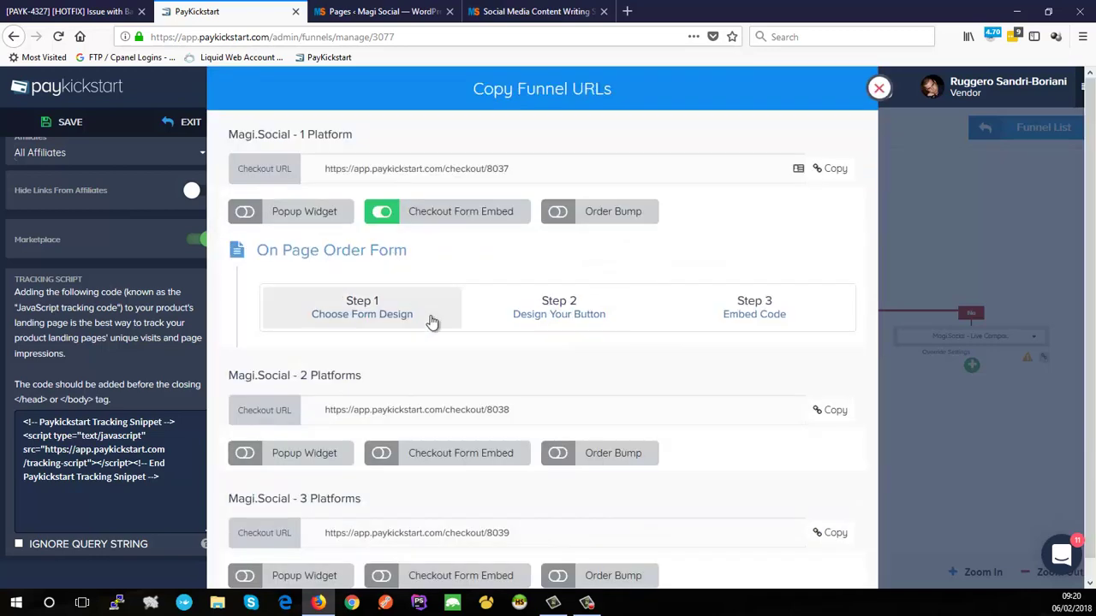
pyautogui.click(385, 316)
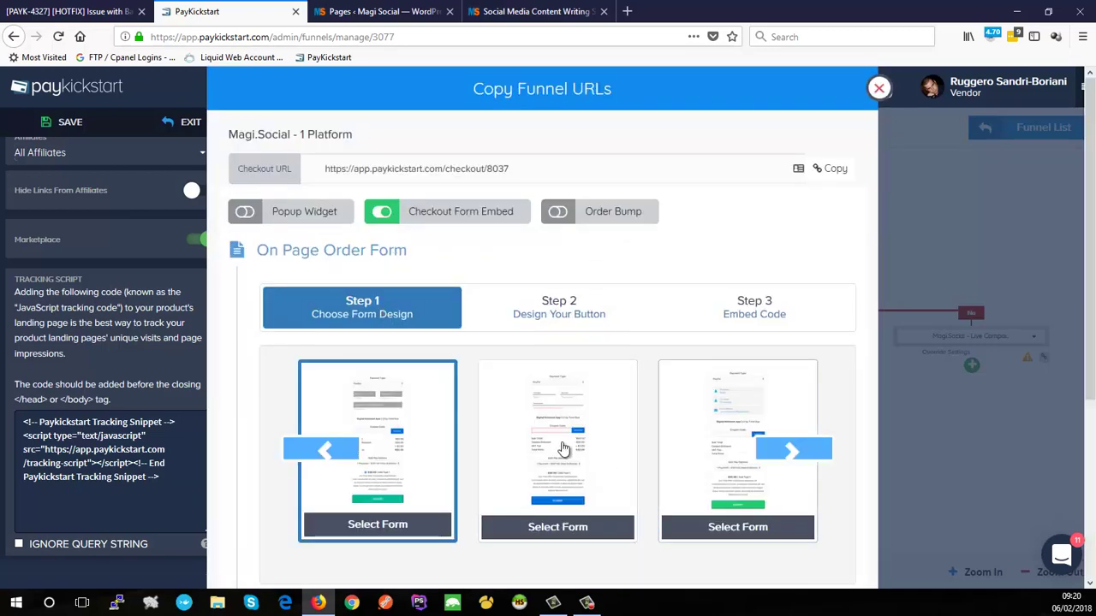
pyautogui.click(557, 315)
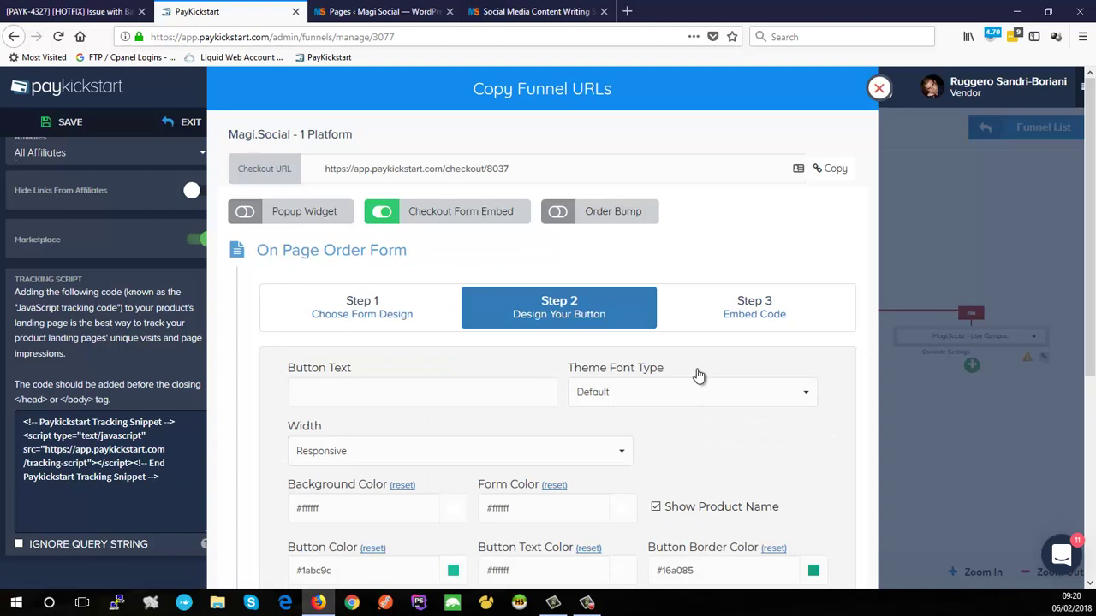
pyautogui.click(757, 312)
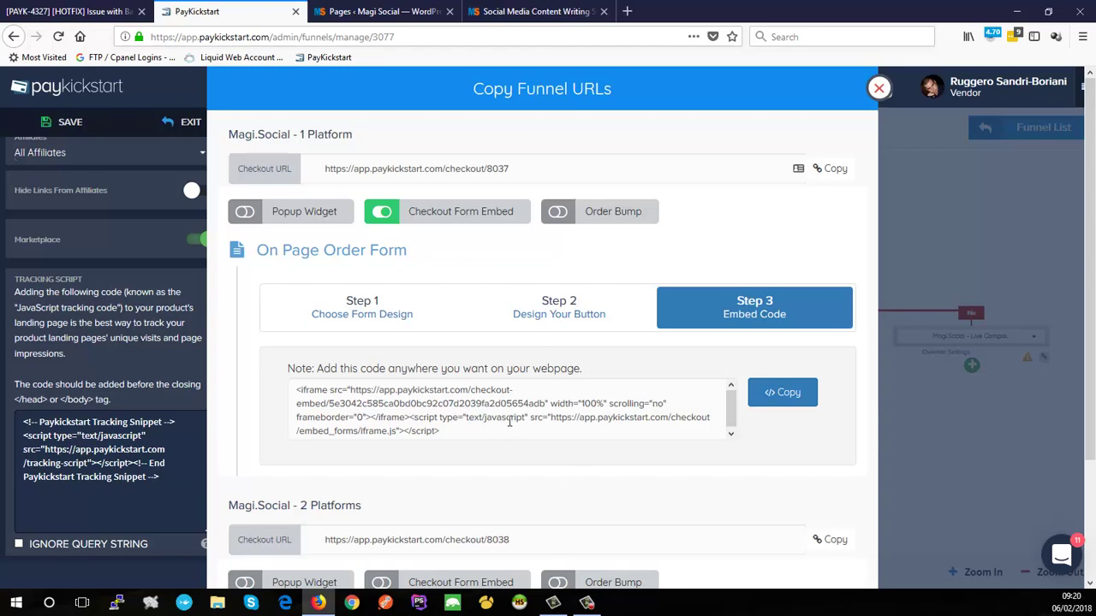
pyautogui.click(383, 216)
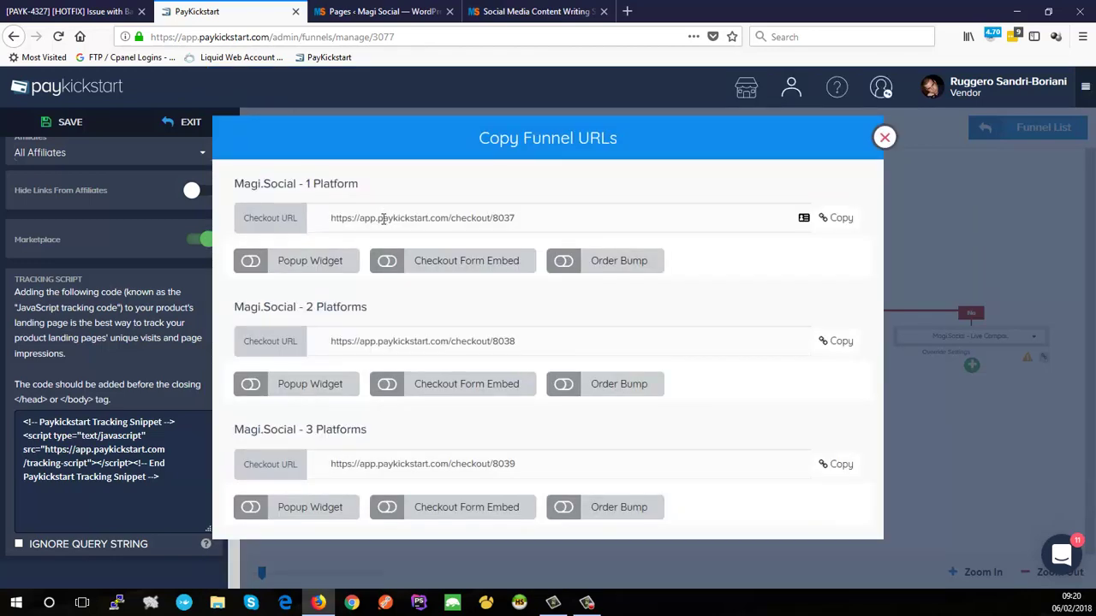
# Enable an order bump for Magi.Social - 1 Platform and choose Magi.Social - 2 Platforms as the bump product.
pyautogui.click(562, 262)
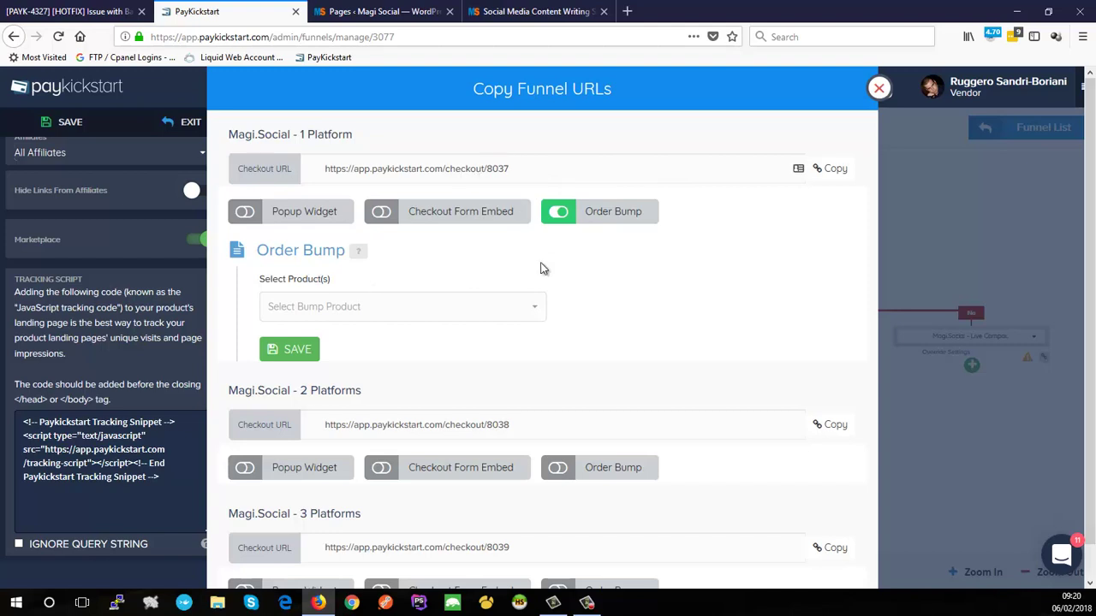
pyautogui.click(534, 310)
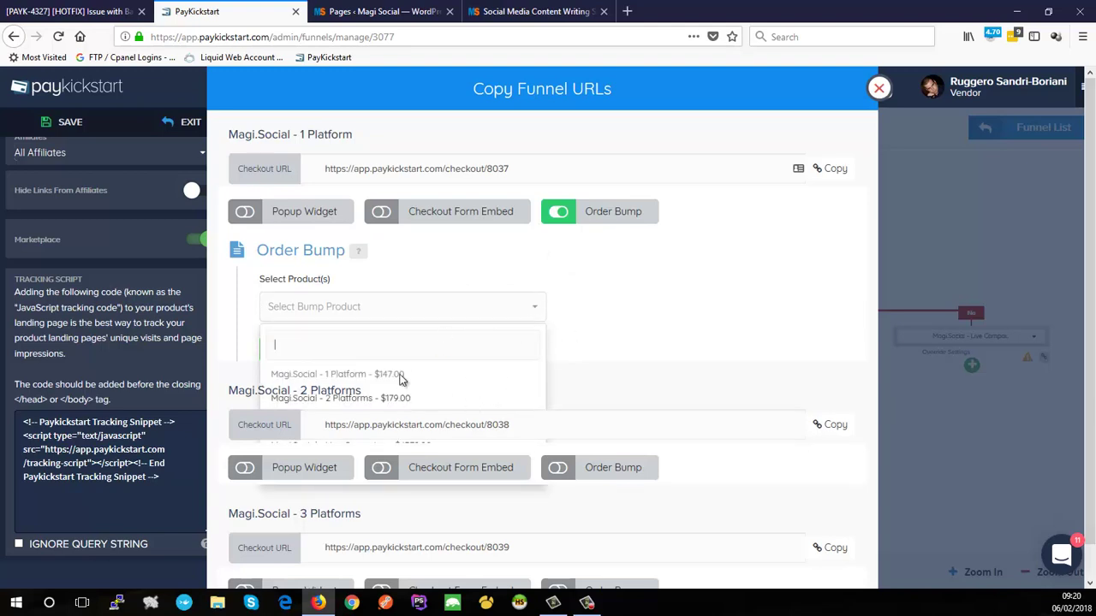
pyautogui.click(350, 374)
pyautogui.click(367, 309)
pyautogui.press('Down')
pyautogui.press('Return')
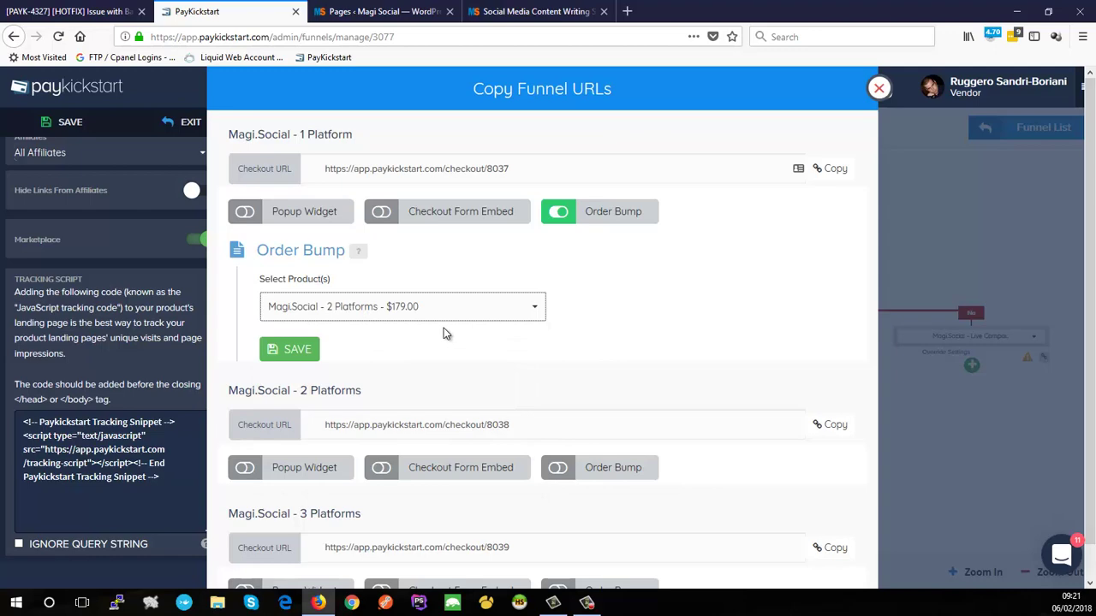
pyautogui.click(304, 353)
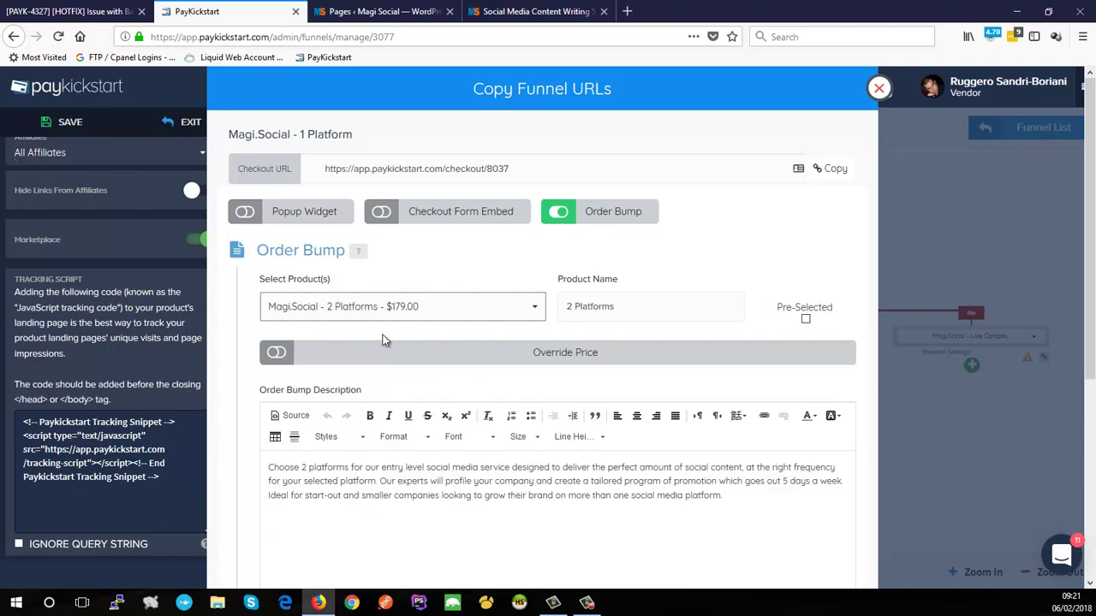
# Enable Override Price for the order bump, examine its price and recurring payment settings, and switch the order bump off.
pyautogui.scroll(-3, 577, 332)
pyautogui.scroll(2, 576, 332)
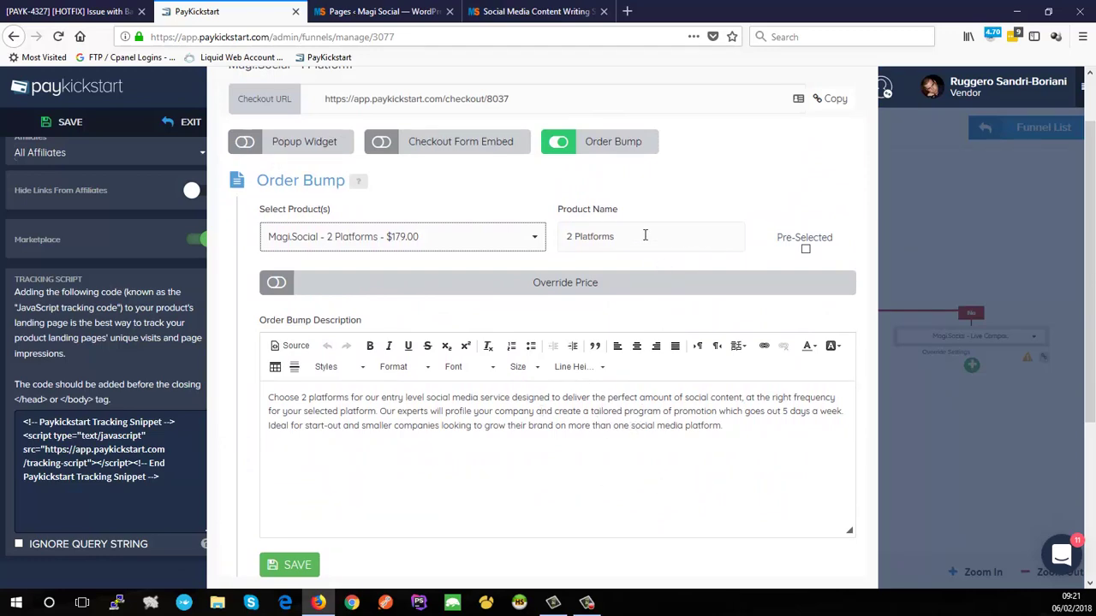
pyautogui.scroll(-1, 582, 283)
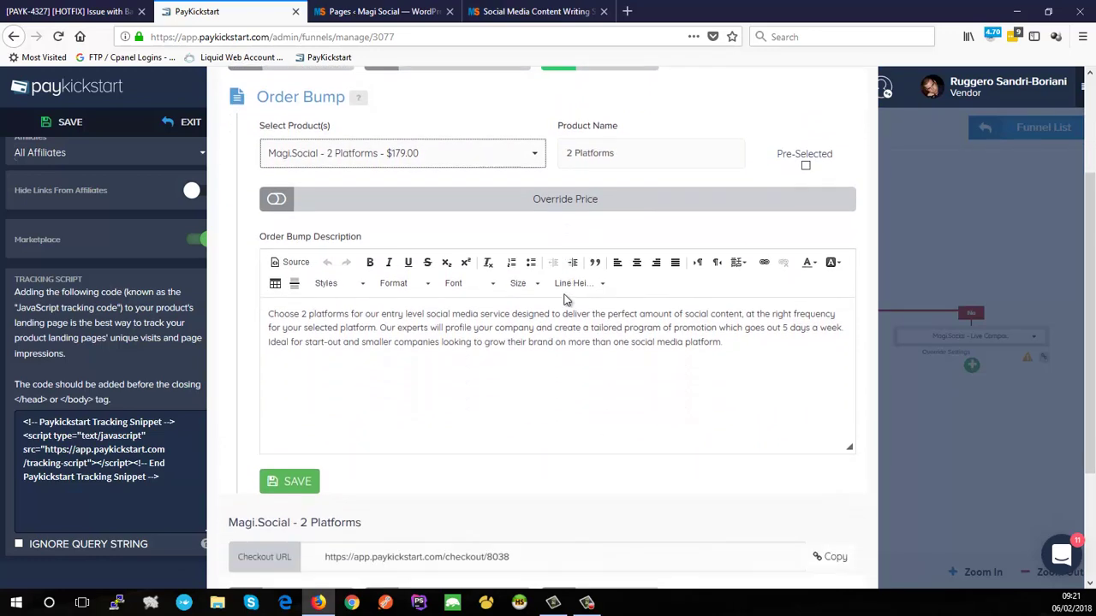
pyautogui.scroll(1, 578, 218)
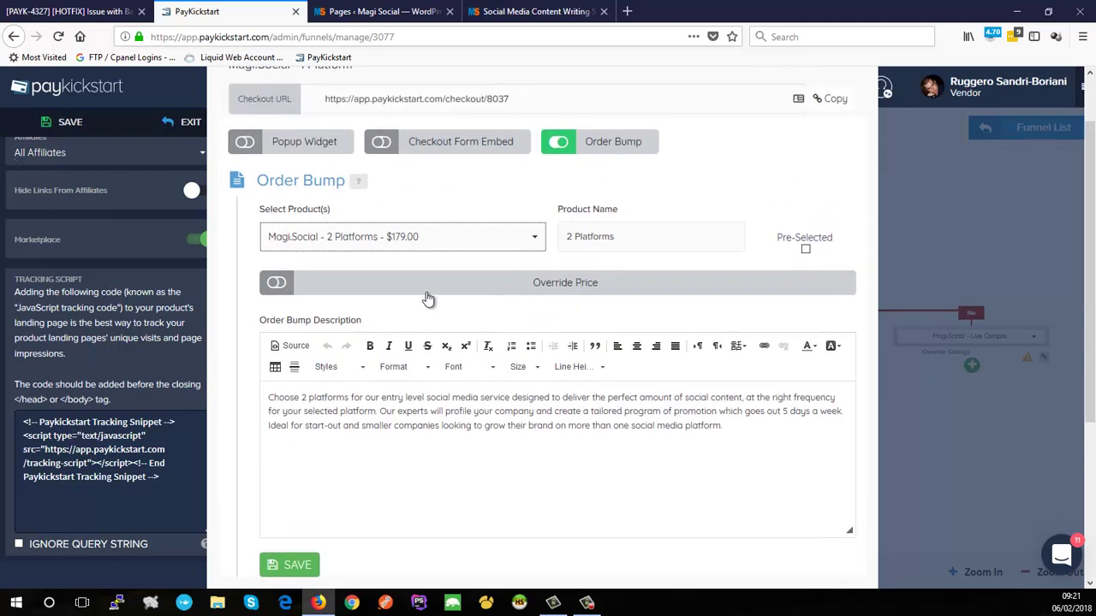
pyautogui.click(282, 290)
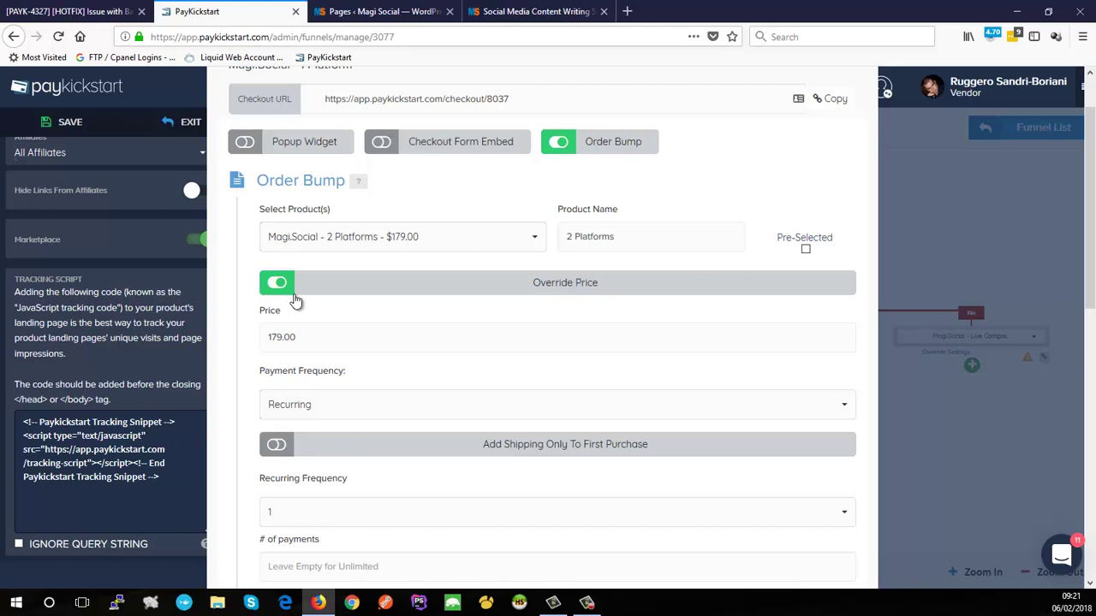
pyautogui.scroll(-3, 380, 499)
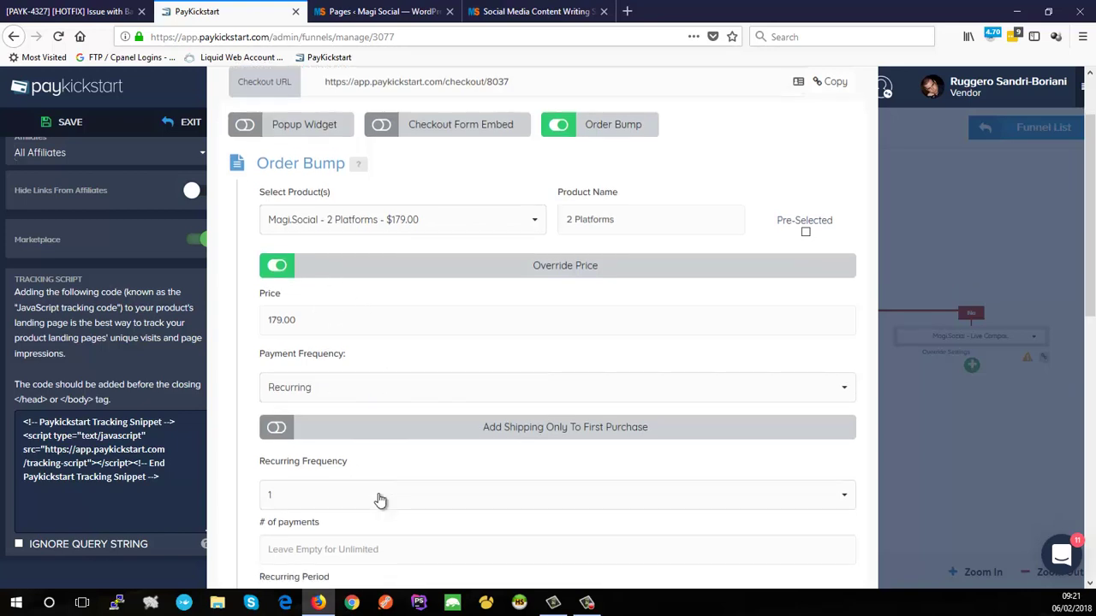
pyautogui.scroll(3, 379, 494)
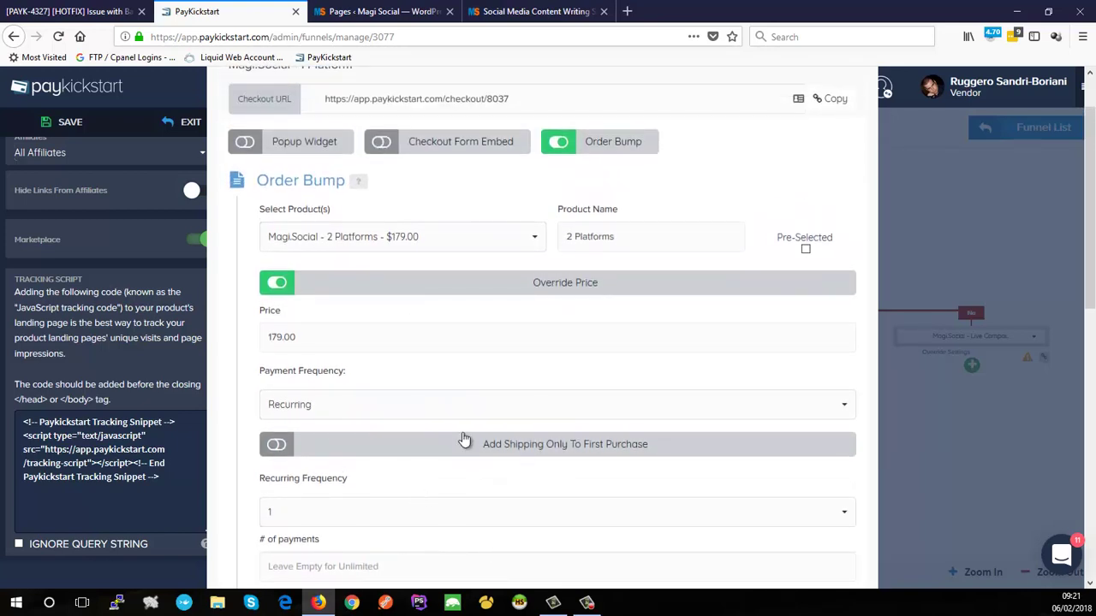
pyautogui.click(561, 142)
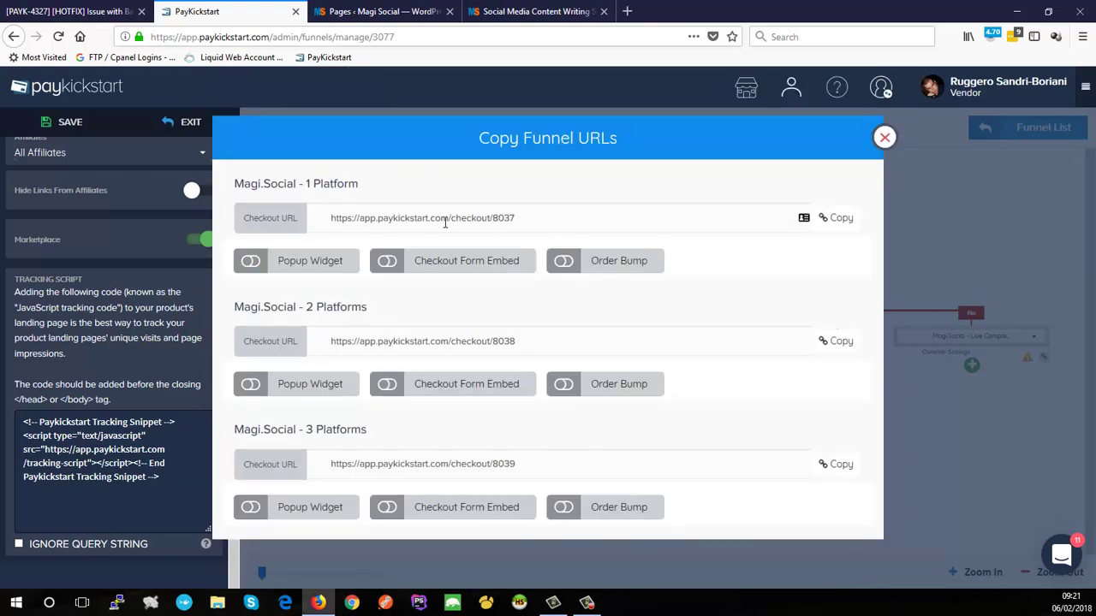
# Highlight the checkout URL of Magi.Social - 1 Platform again.
pyautogui.moveTo(518, 217); pyautogui.dragTo(334, 218)
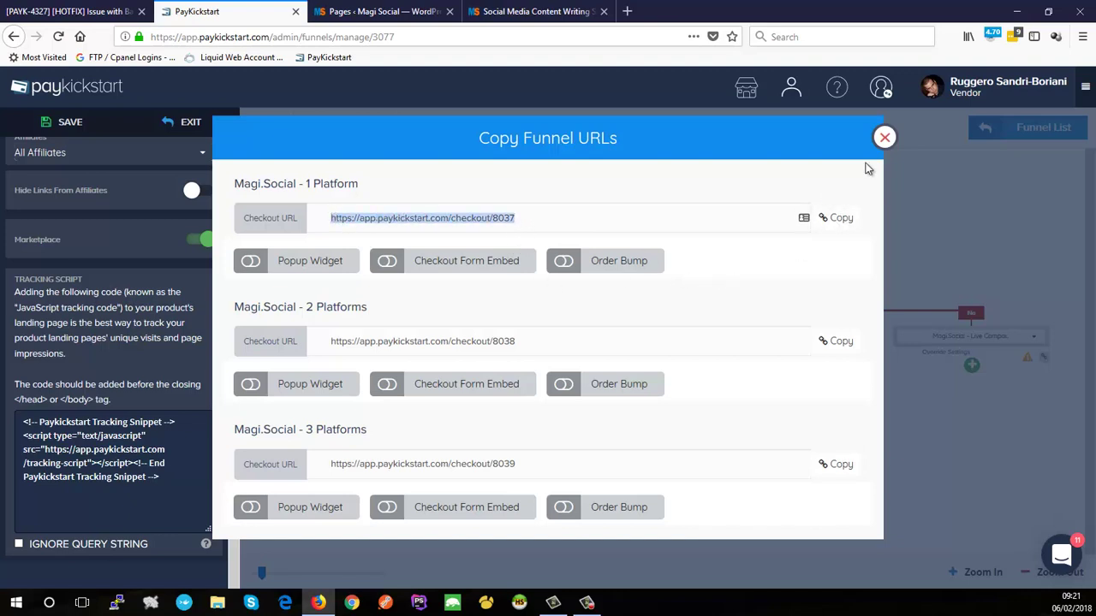
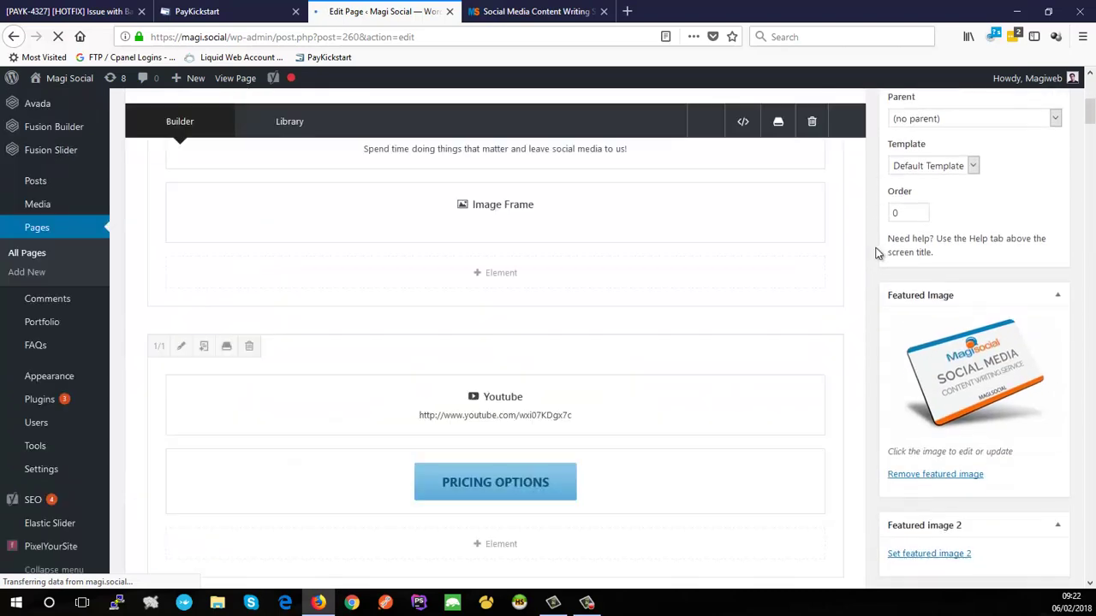
# Examine the Magi Social page layout down to the pricing section and open its Tabs element for editing.
pyautogui.scroll(-5, 787, 256)
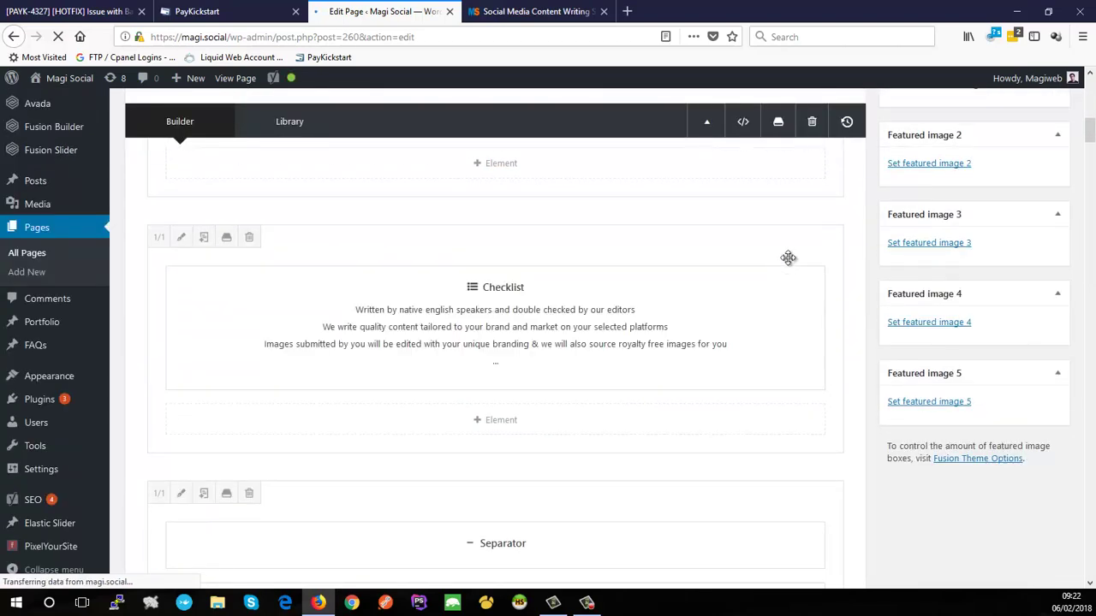
pyautogui.scroll(-10, 789, 272)
pyautogui.scroll(-15, 789, 282)
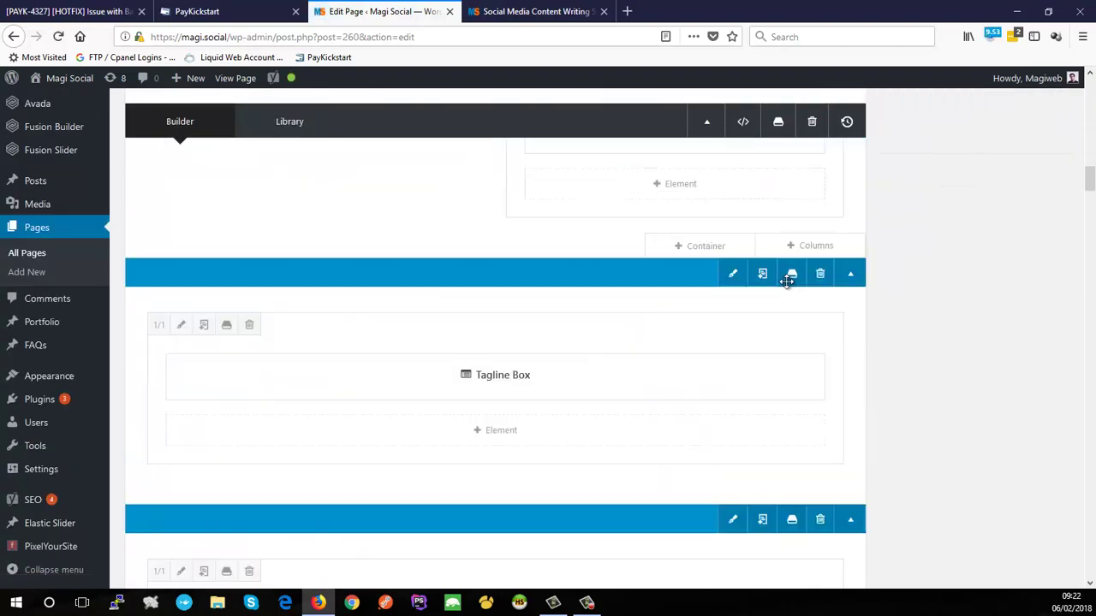
pyautogui.scroll(-12, 788, 292)
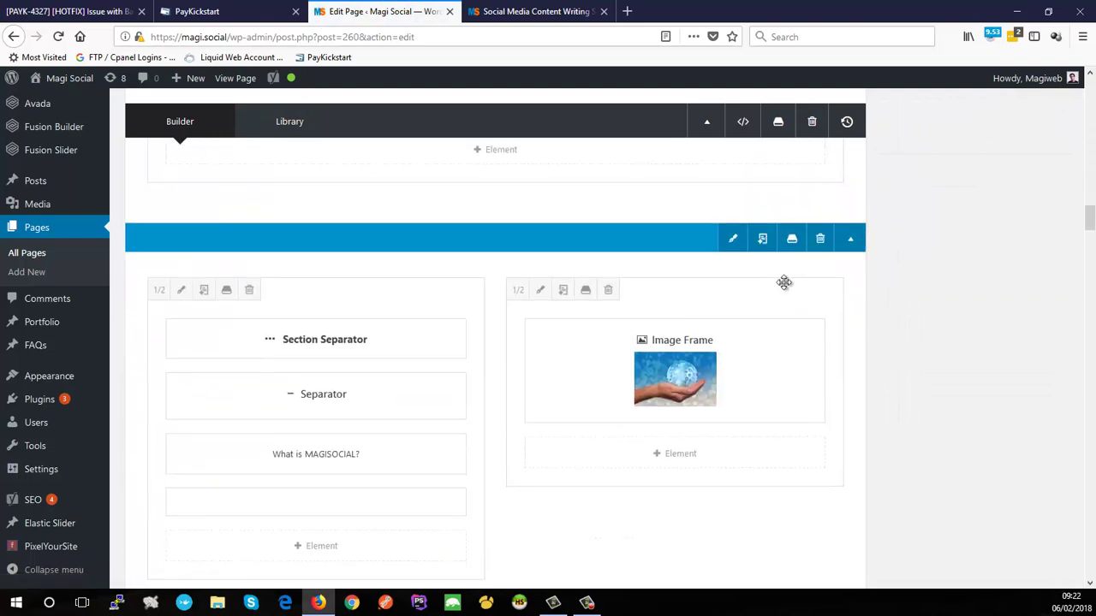
pyautogui.scroll(-12, 814, 296)
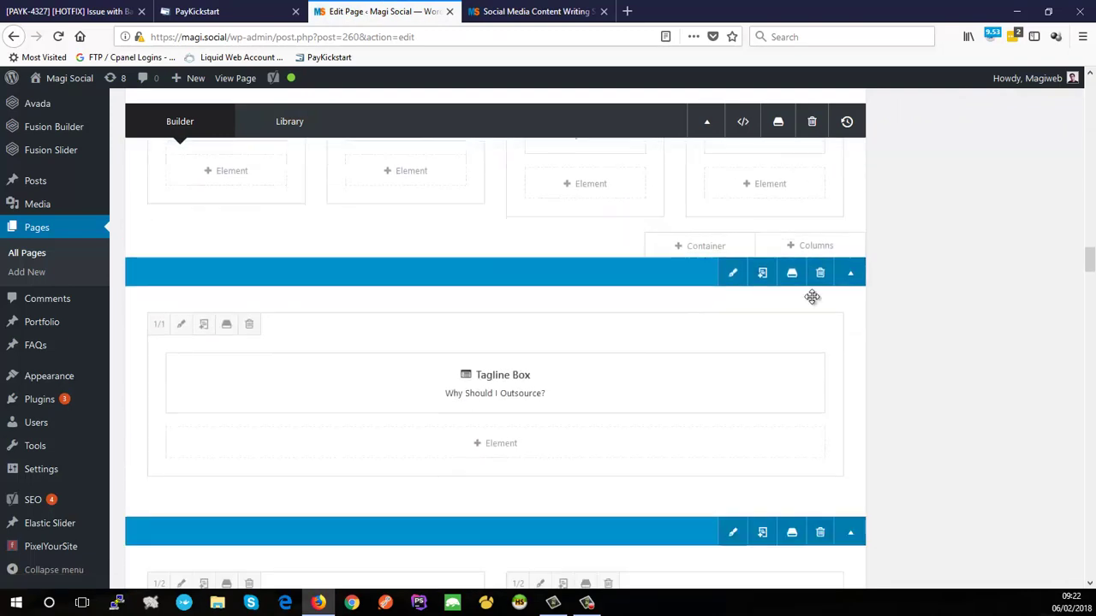
pyautogui.scroll(-12, 799, 293)
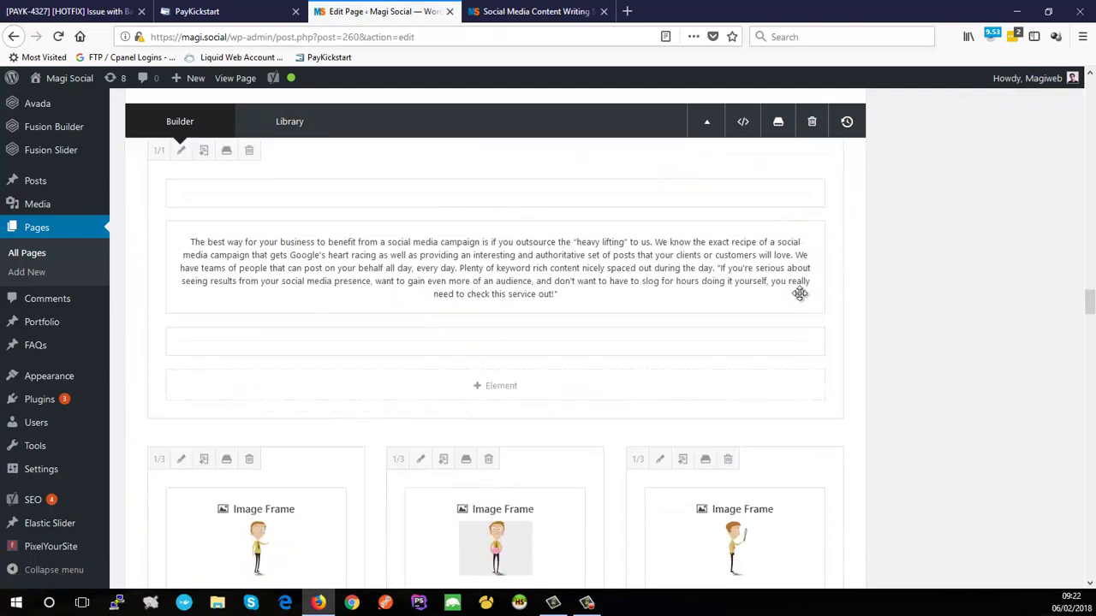
pyautogui.scroll(-12, 788, 303)
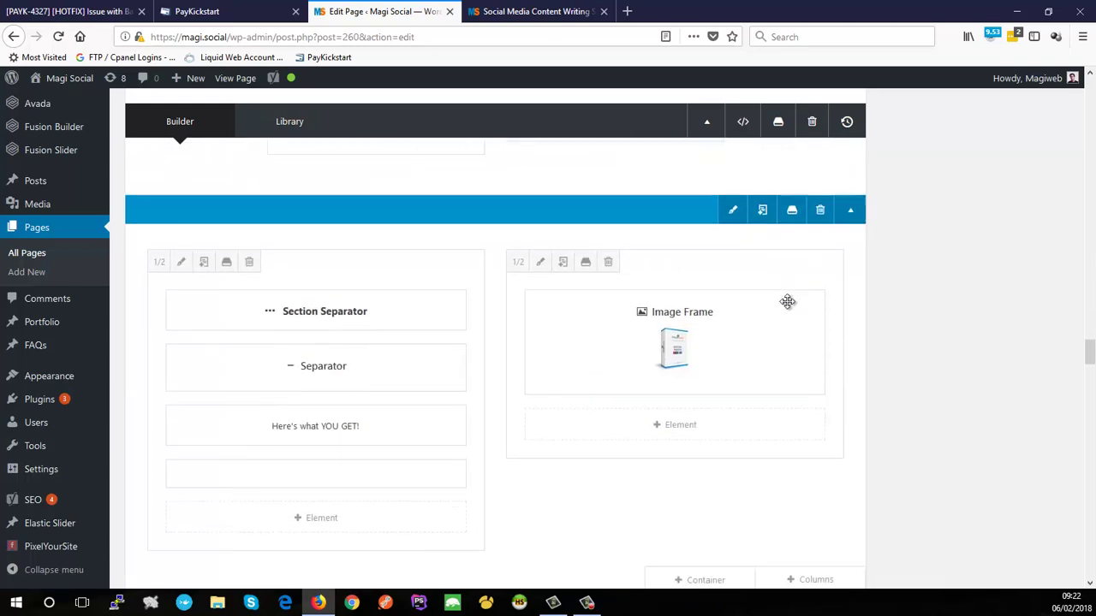
pyautogui.scroll(-12, 789, 302)
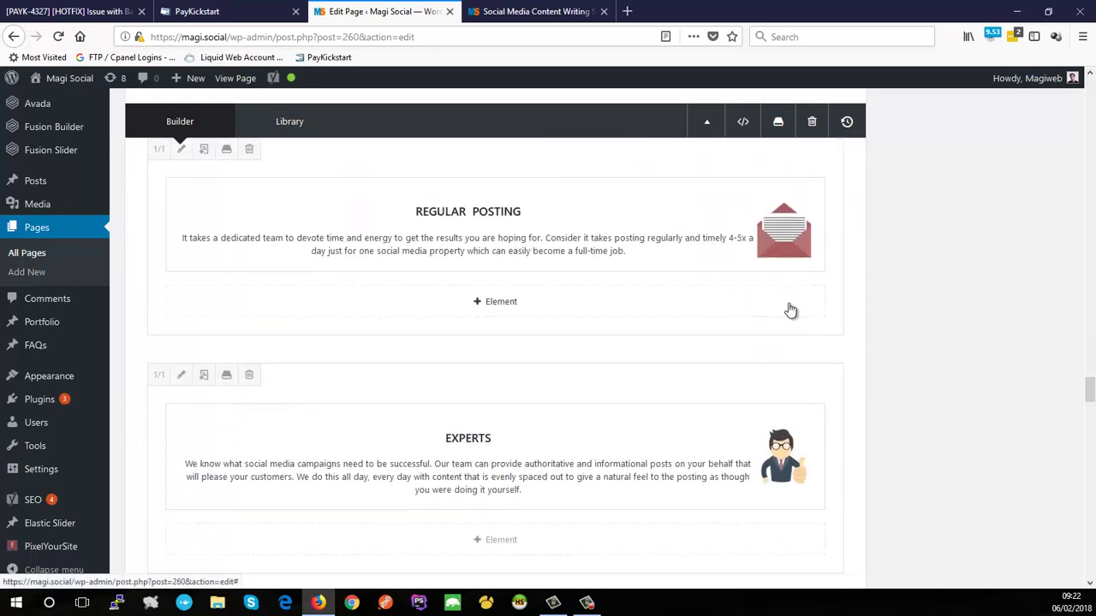
pyautogui.scroll(-6, 788, 299)
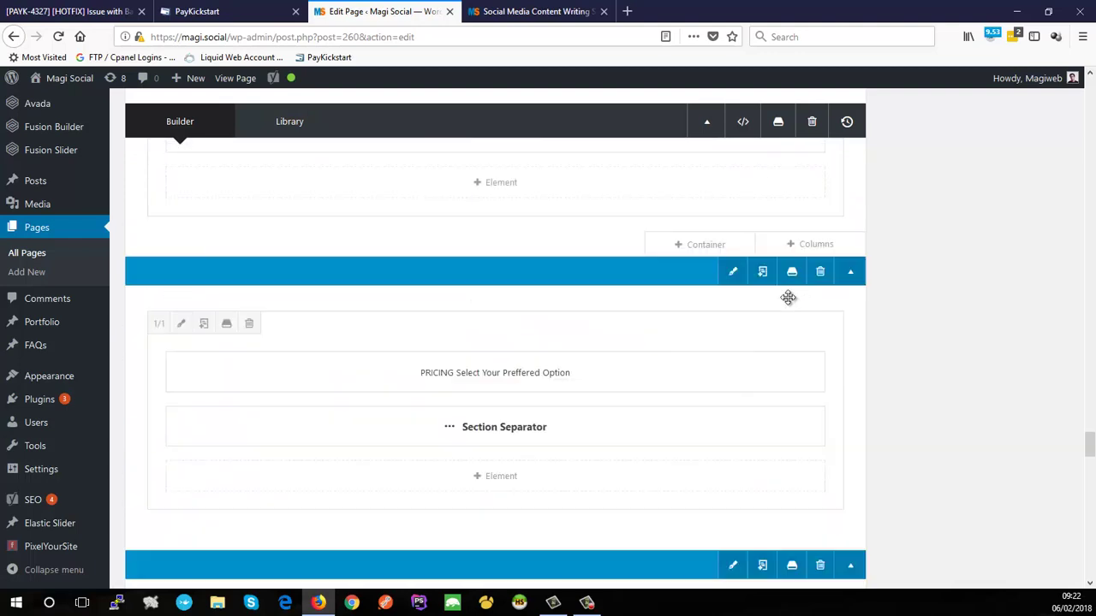
pyautogui.scroll(-3, 787, 300)
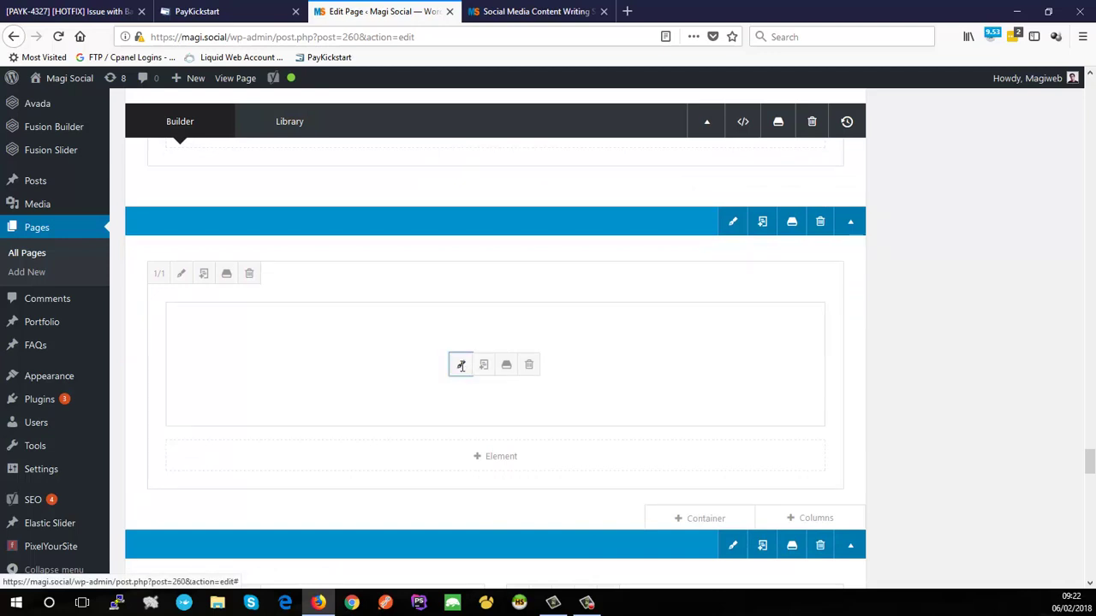
pyautogui.click(461, 366)
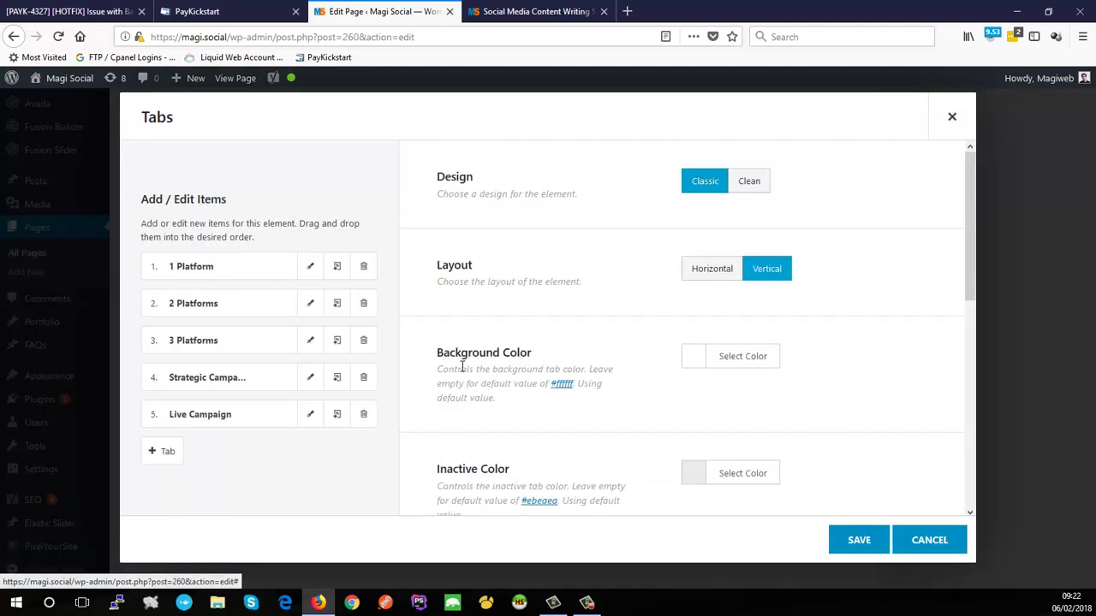
# Examine the 1 Platform tab and the Tabs element's design and visibility settings, closing both without saving.
pyautogui.click(311, 268)
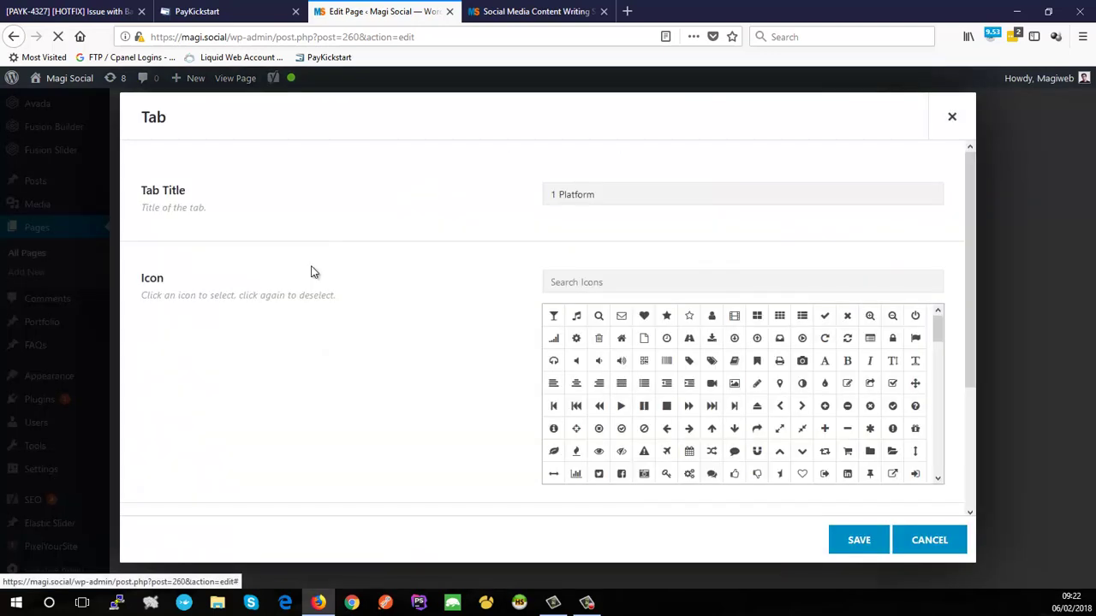
pyautogui.click(920, 541)
pyautogui.scroll(-8, 664, 259)
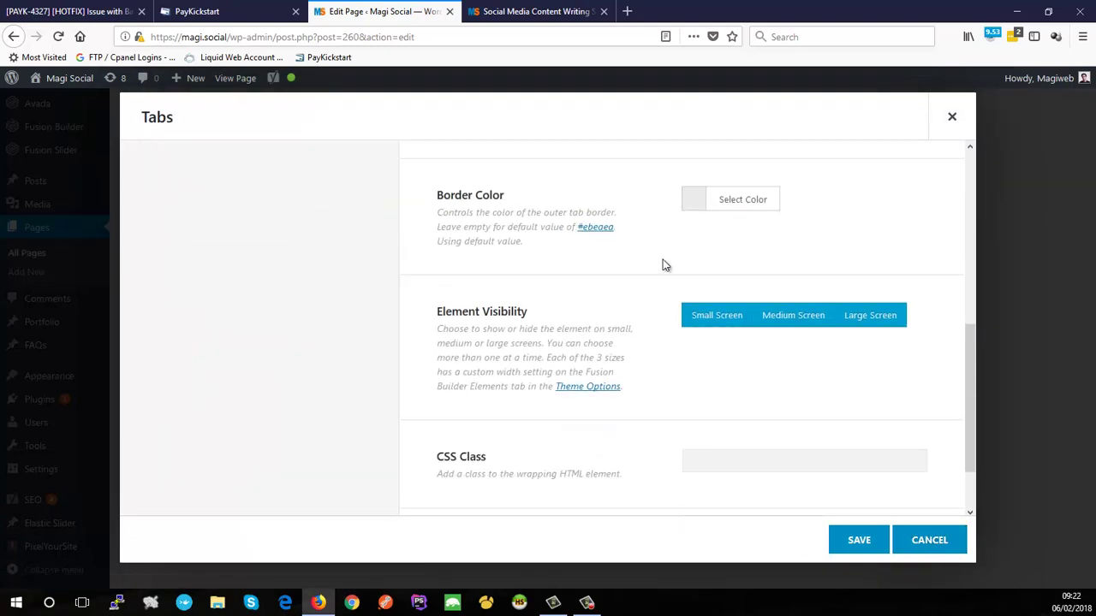
pyautogui.scroll(-2, 665, 265)
pyautogui.click(913, 540)
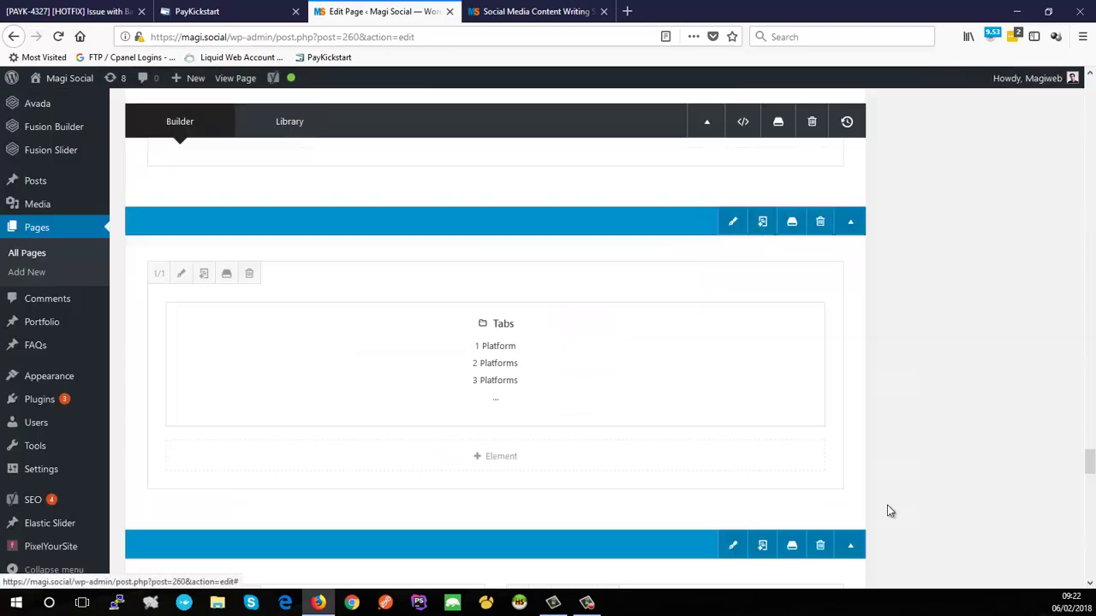
# Open the 1 Platform item of the pricing Tabs element and highlight the checkout link in its BUY NOW button code.
pyautogui.scroll(-3, 518, 423)
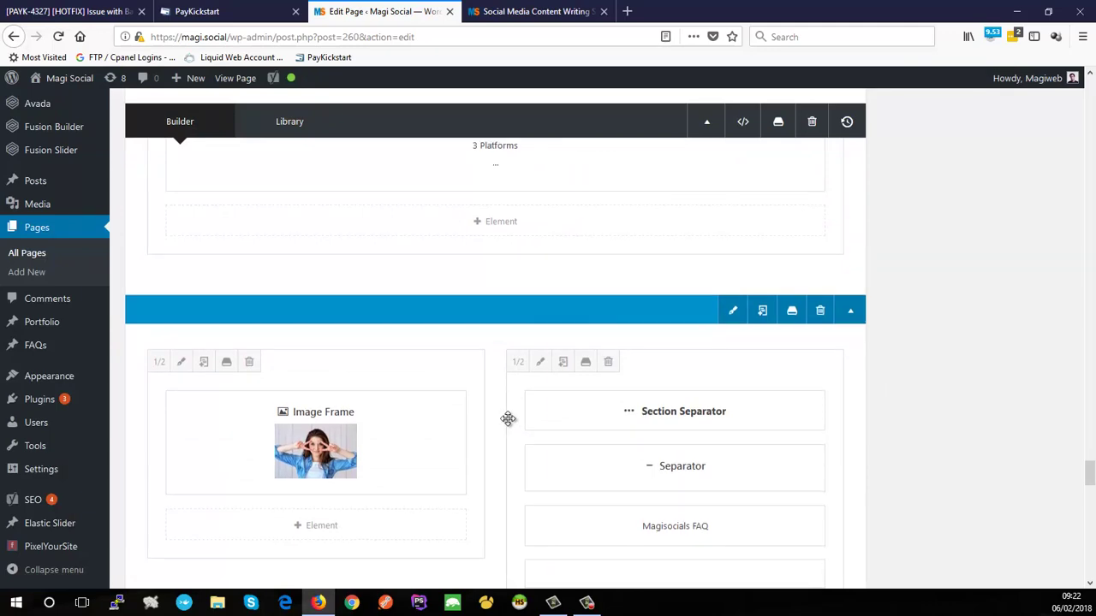
pyautogui.scroll(-5, 507, 424)
pyautogui.scroll(-4, 507, 424)
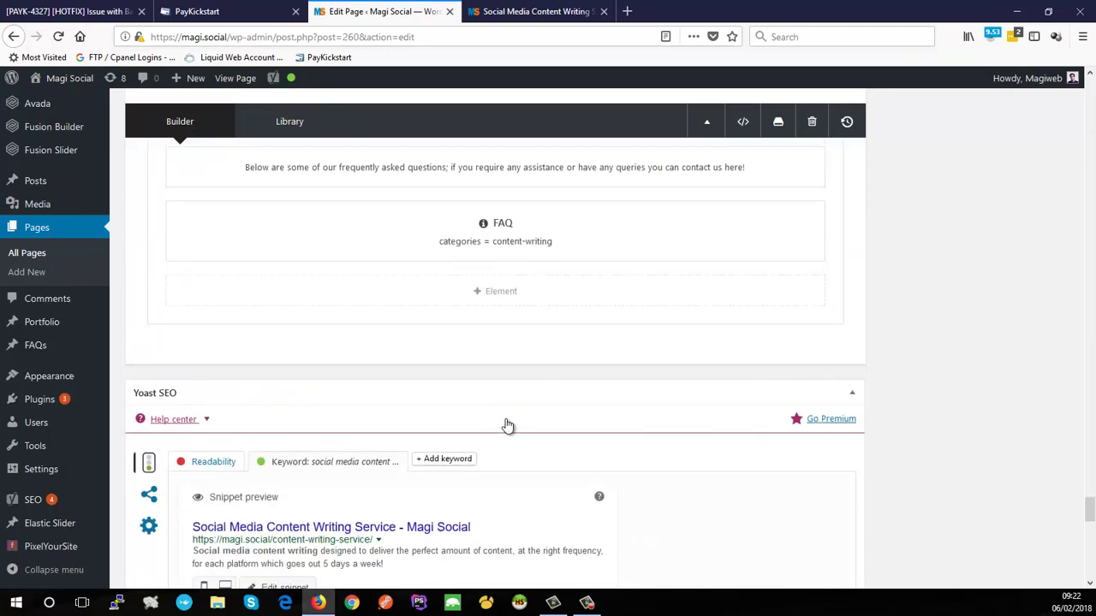
pyautogui.scroll(7, 509, 425)
pyautogui.scroll(6, 508, 420)
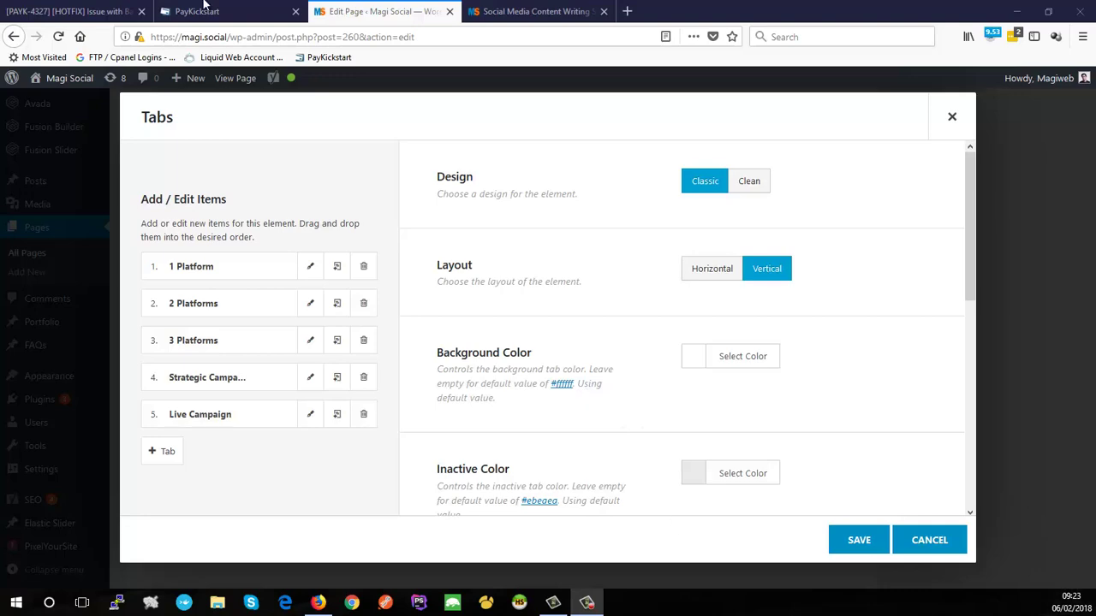
pyautogui.click(311, 268)
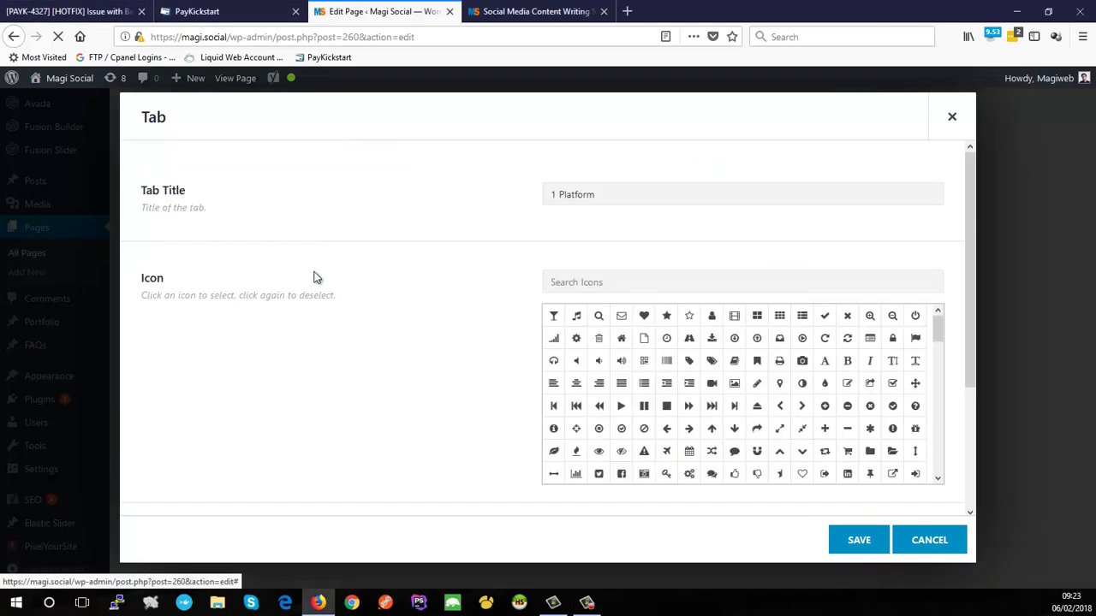
pyautogui.scroll(-5, 461, 312)
pyautogui.scroll(-15, 378, 331)
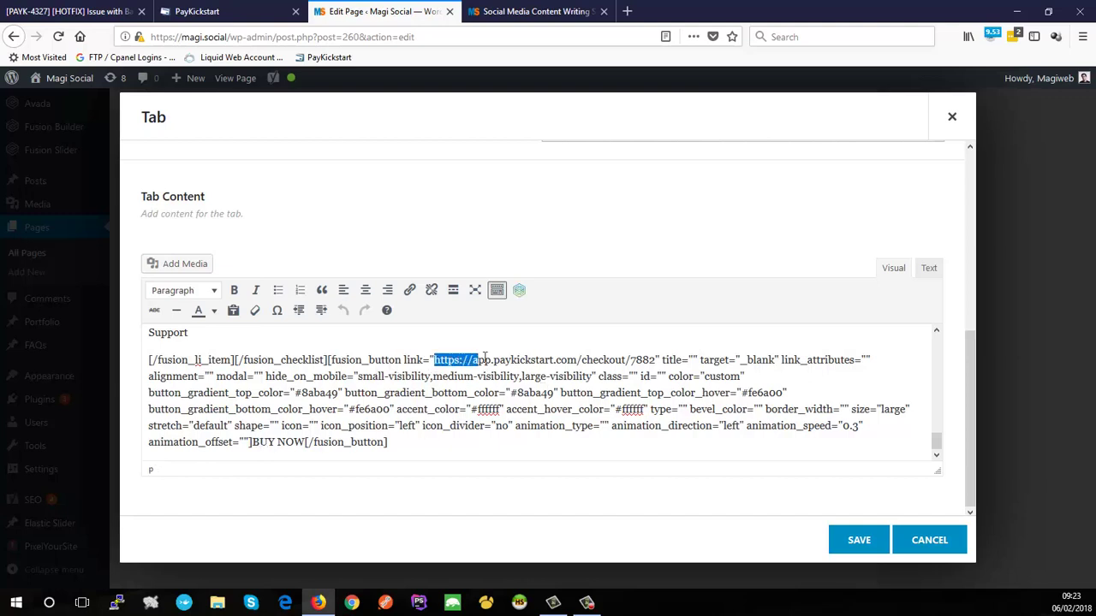
pyautogui.moveTo(485, 359); pyautogui.dragTo(653, 360)
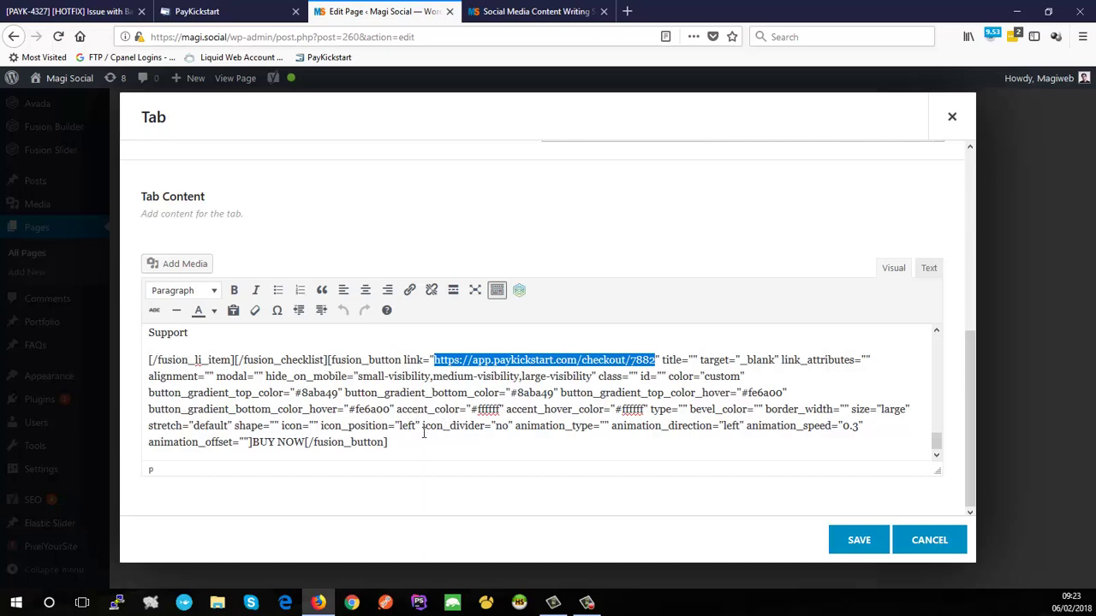
# Review the first funnel step's checkout URLs in PayKickstart, and close the 1 Platform tab in WordPress without saving.
pyautogui.hotkey('ctrl', 'shift', 'Tab')
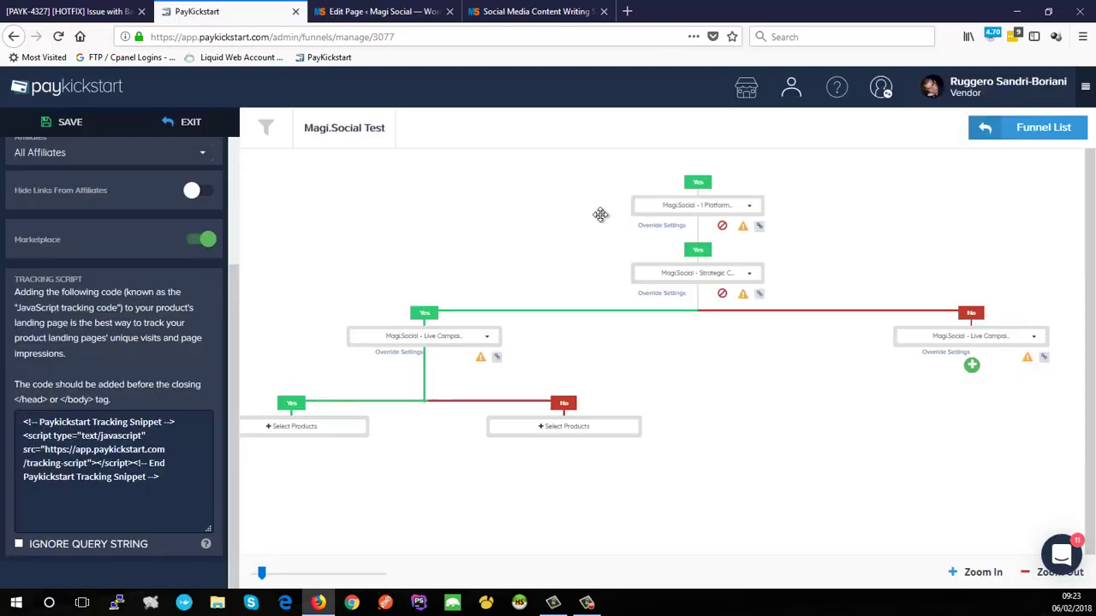
pyautogui.click(745, 229)
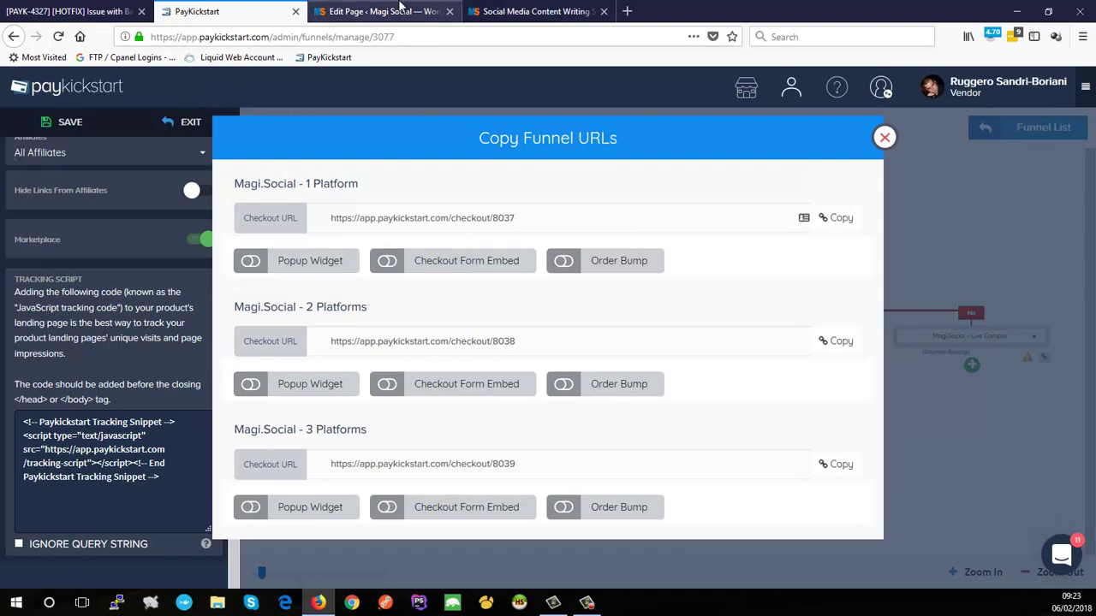
pyautogui.click(403, 10)
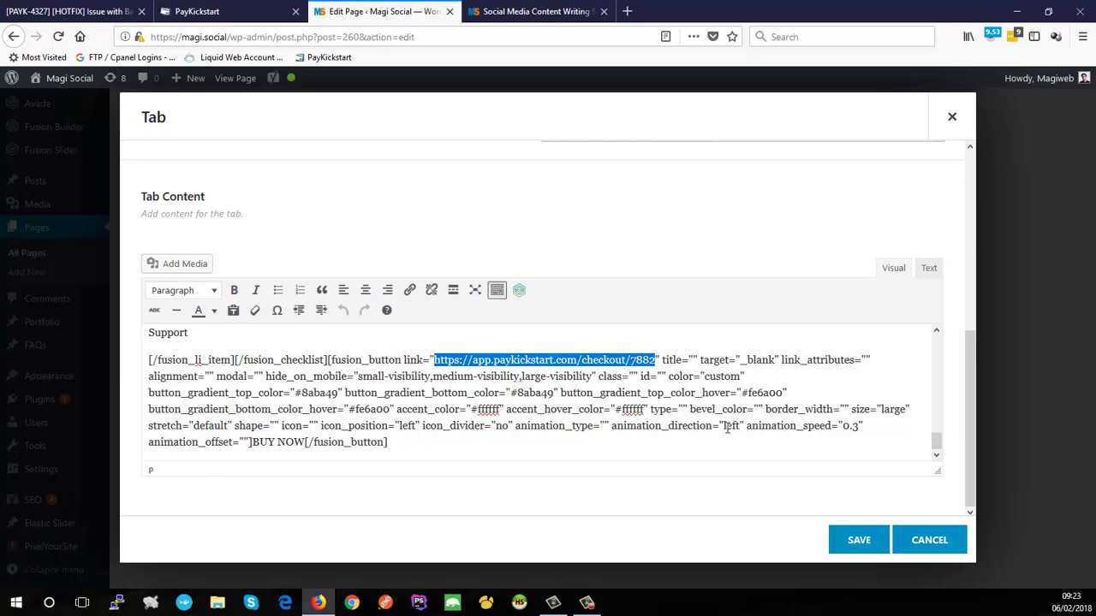
pyautogui.click(934, 542)
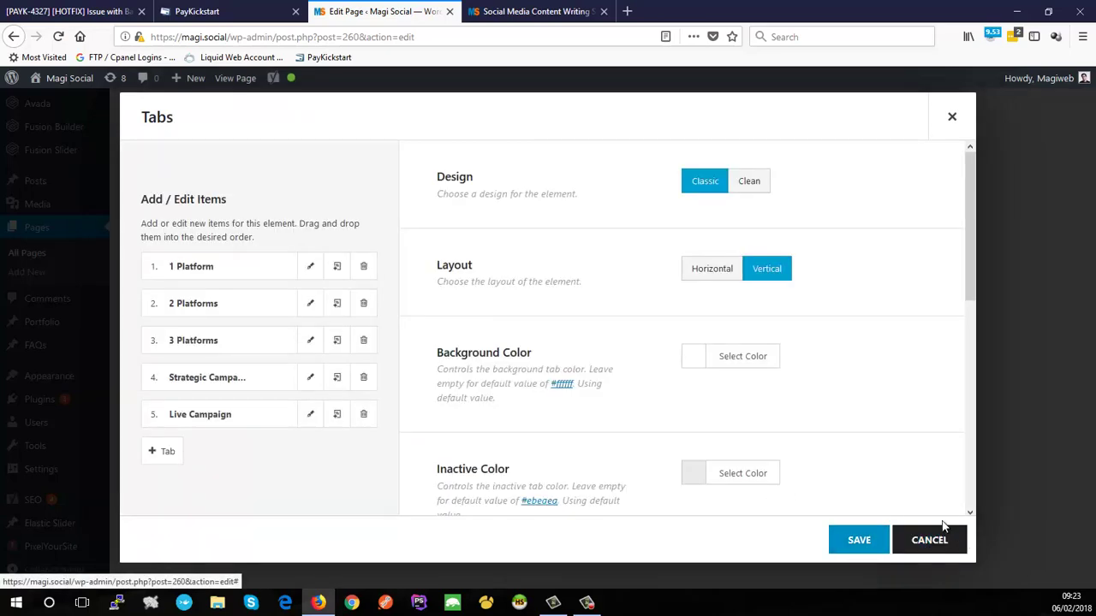
# Locate the checkout link in the 2 Platforms tab content and highlight the Magi.Social - 2 Platforms checkout URL in PayKickstart.
pyautogui.click(310, 305)
pyautogui.scroll(-5, 419, 347)
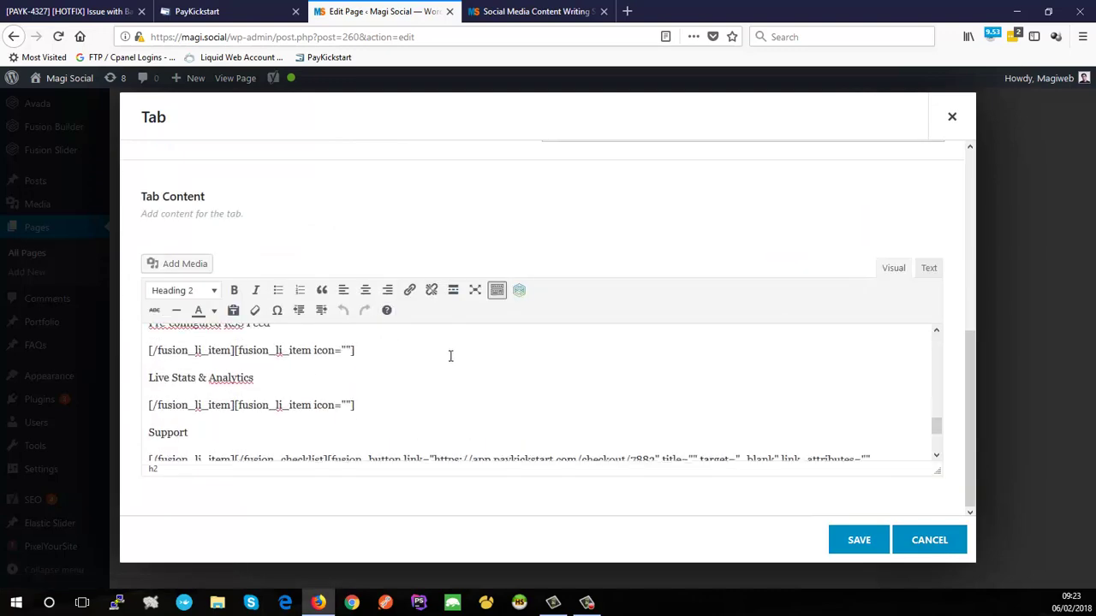
pyautogui.scroll(-3, 454, 368)
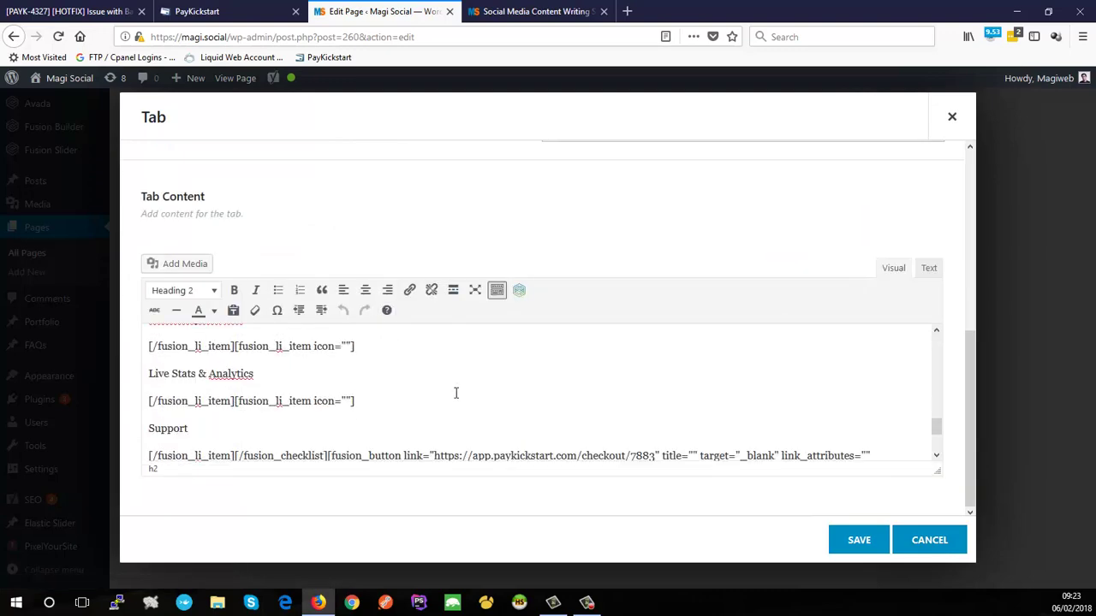
pyautogui.click(248, 12)
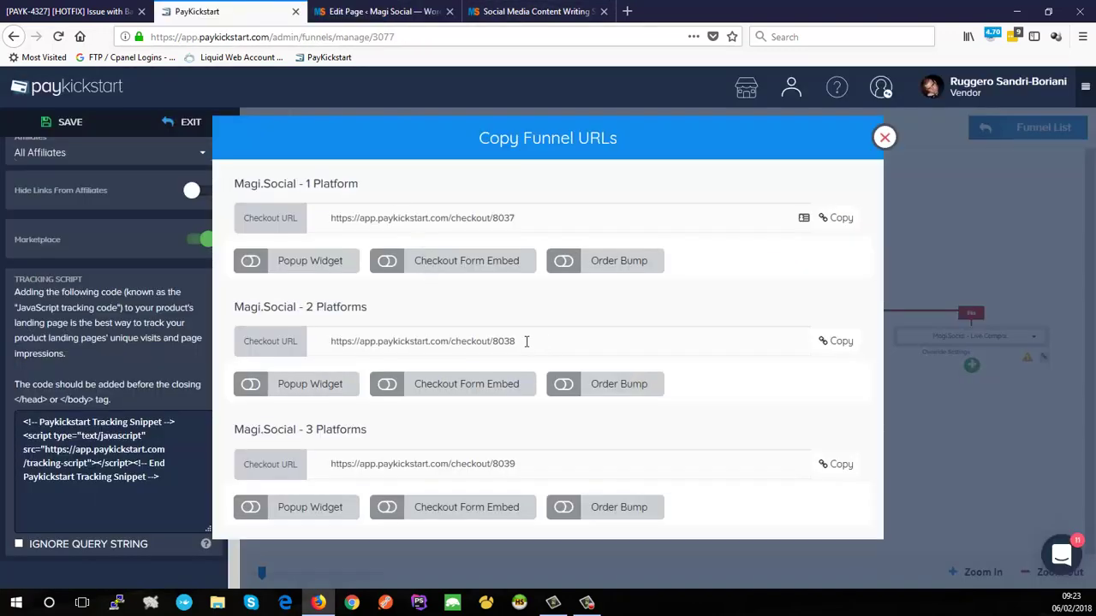
pyautogui.moveTo(527, 341); pyautogui.dragTo(327, 342)
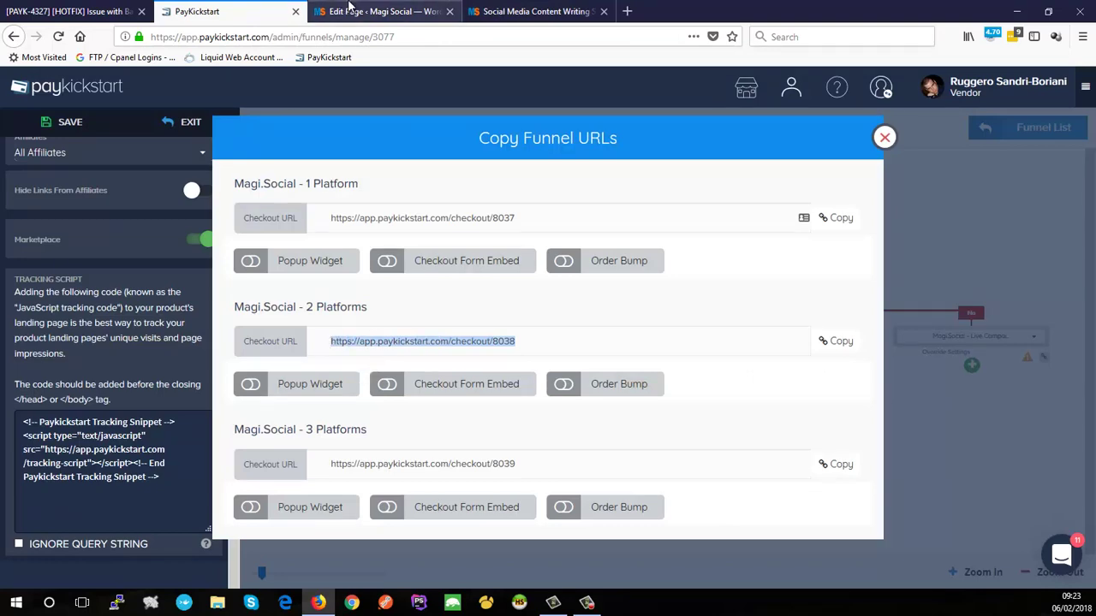
# Return to WordPress, highlight the BUY NOW button's checkout link in the 2 Platforms tab, and close the tab without saving.
pyautogui.click(373, 11)
pyautogui.moveTo(435, 360); pyautogui.dragTo(658, 359)
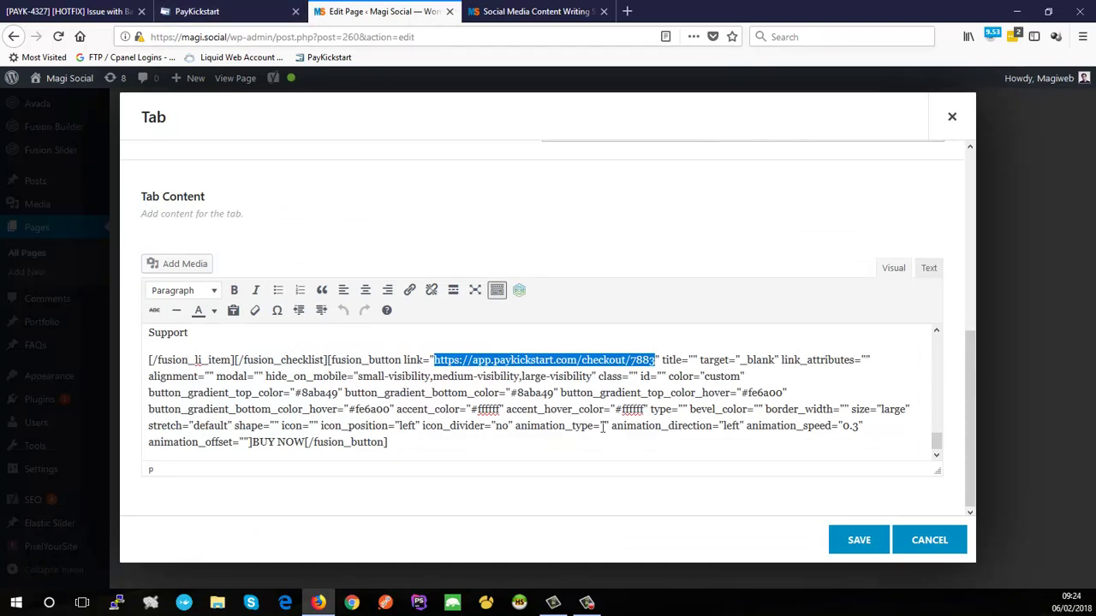
pyautogui.scroll(10, 608, 334)
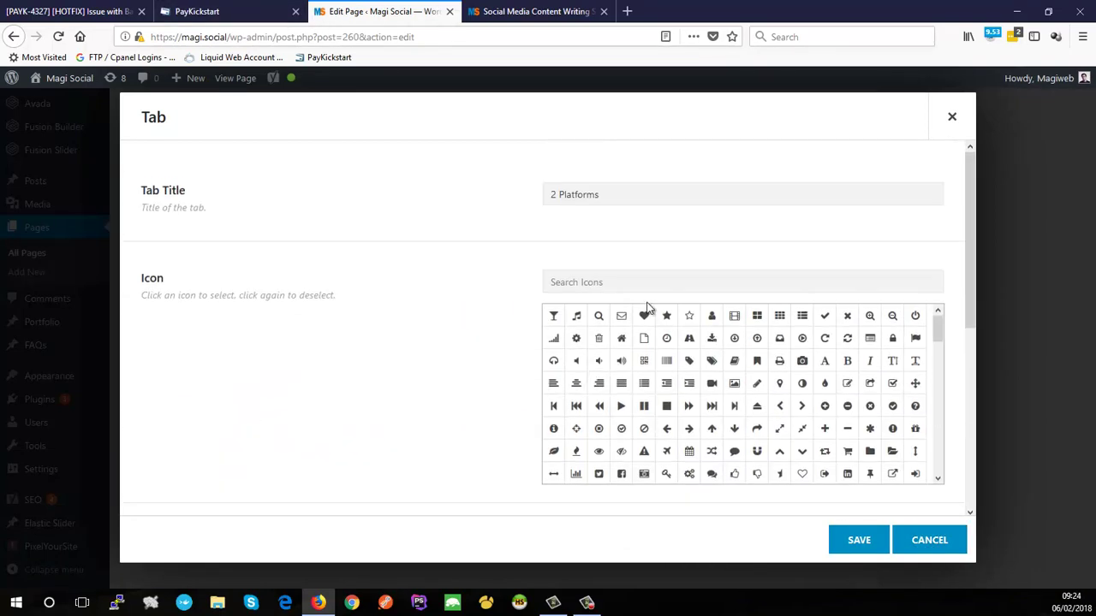
pyautogui.click(929, 542)
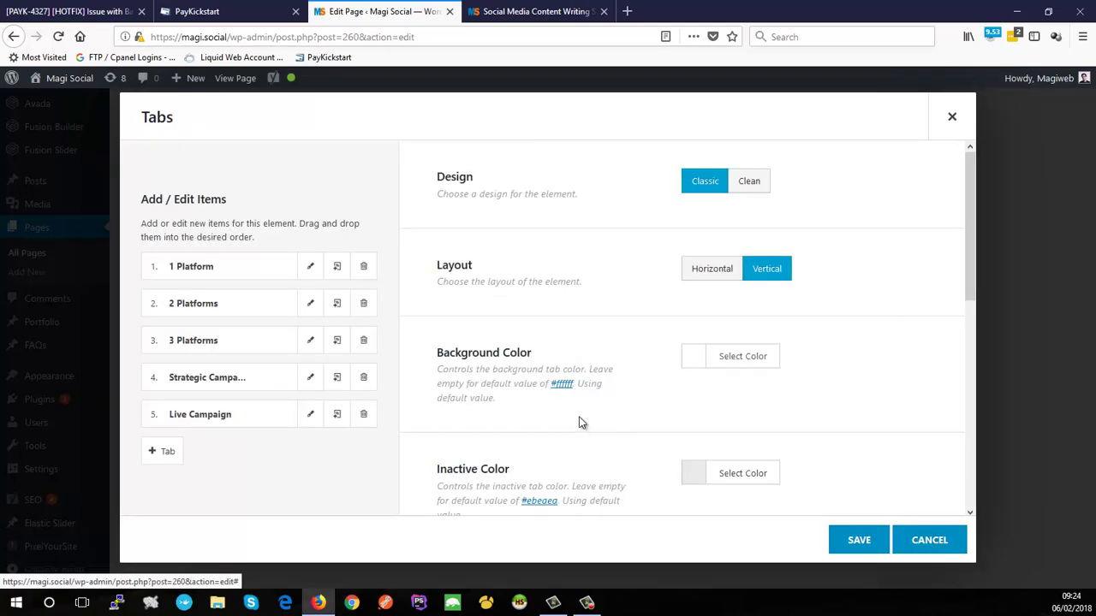
# Switch to PayKickstart, show the funnel URLs of Magi.Social - Strategic Campaign, and highlight its checkout URL.
pyautogui.click(214, 12)
pyautogui.click(885, 138)
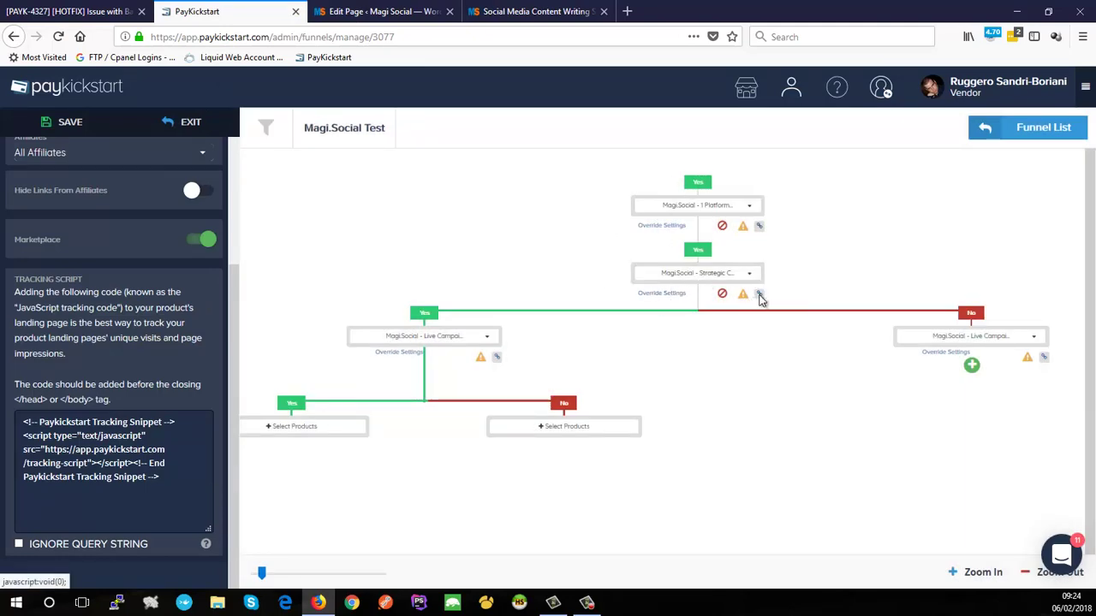
pyautogui.click(759, 294)
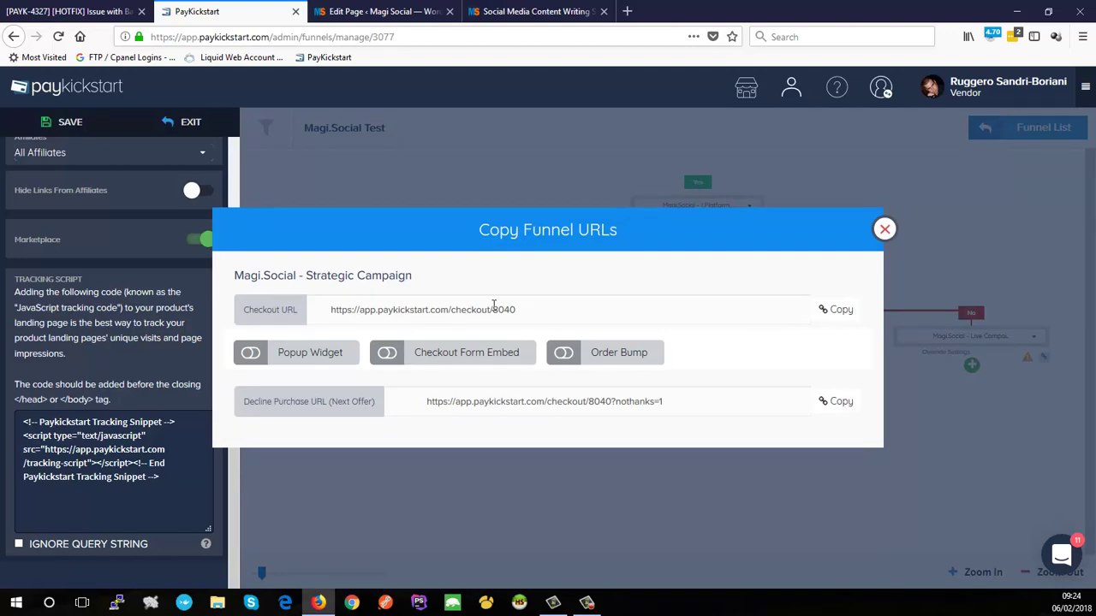
pyautogui.moveTo(516, 310); pyautogui.dragTo(299, 317)
# Switch to WordPress, highlight the LEARN MORE button's link in the Strategic Campaign tab content, and close the Tabs element without saving.
pyautogui.click(377, 12)
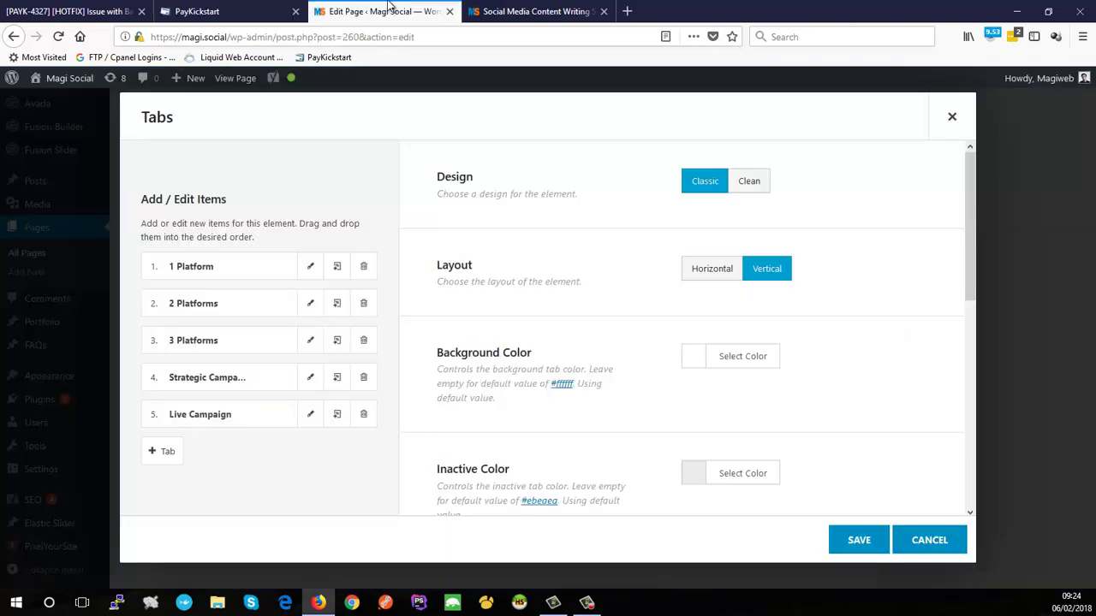
pyautogui.click(310, 379)
pyautogui.scroll(-5, 377, 351)
pyautogui.scroll(-10, 389, 368)
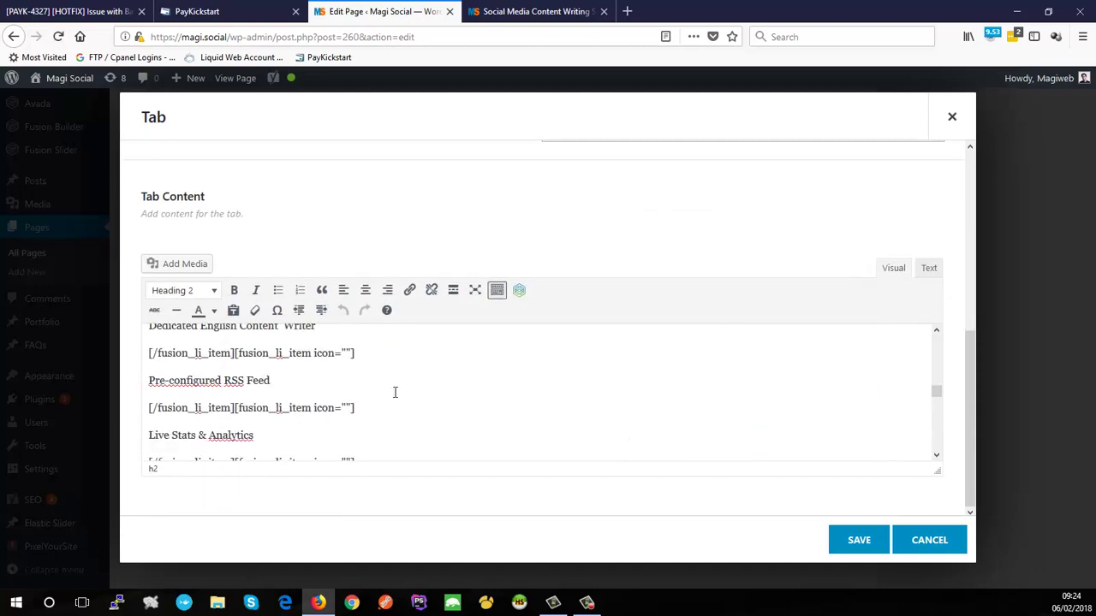
pyautogui.moveTo(435, 361); pyautogui.dragTo(624, 357)
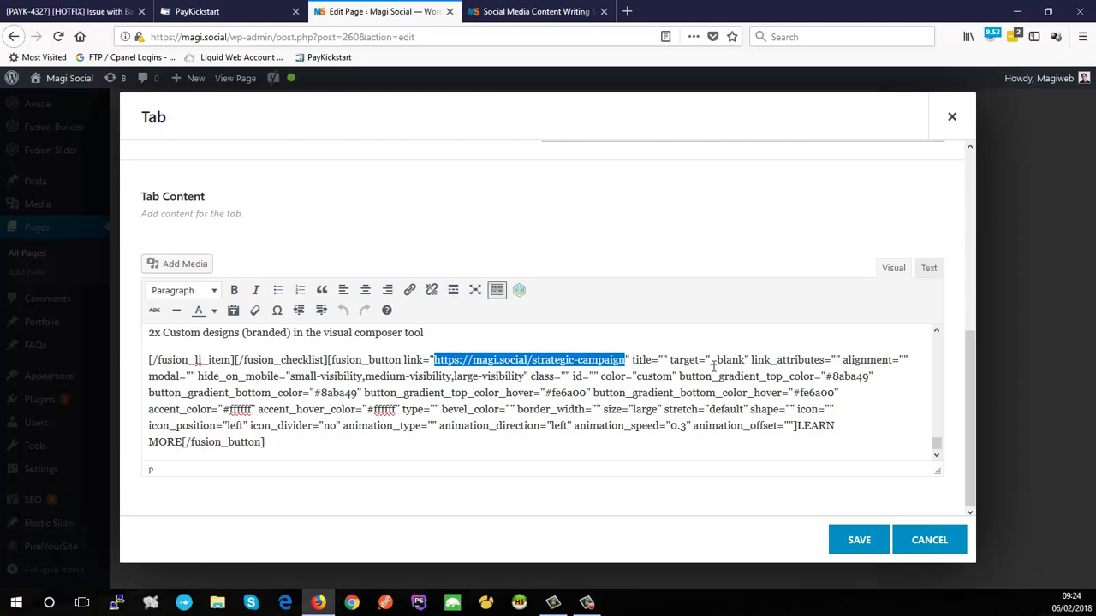
pyautogui.click(927, 542)
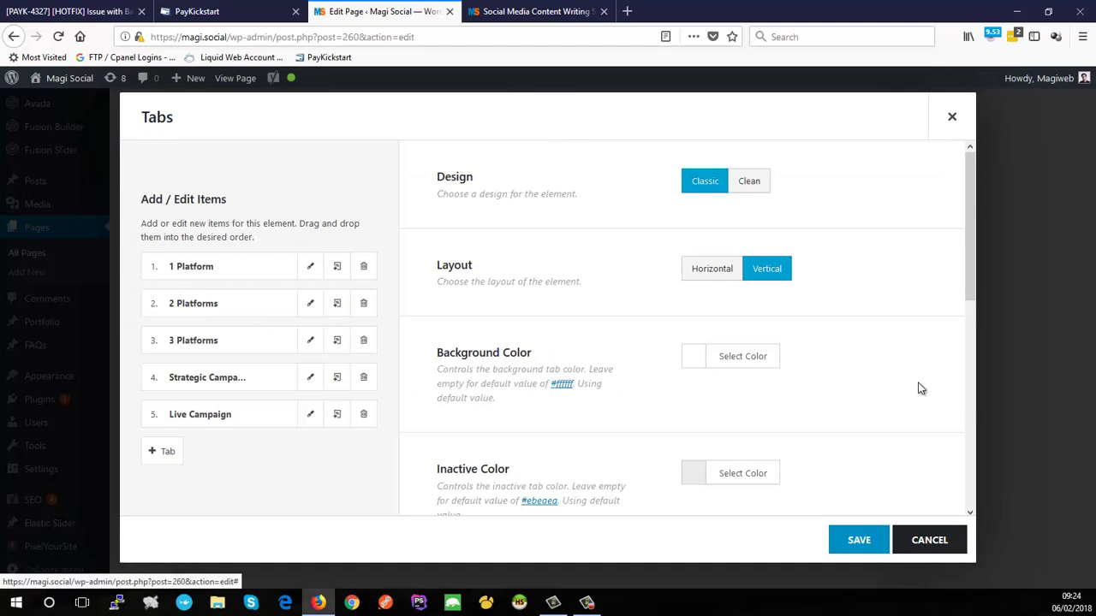
pyautogui.click(912, 538)
# Go to the list of all pages and open the Strategic Campaign page for editing.
pyautogui.scroll(10, 391, 271)
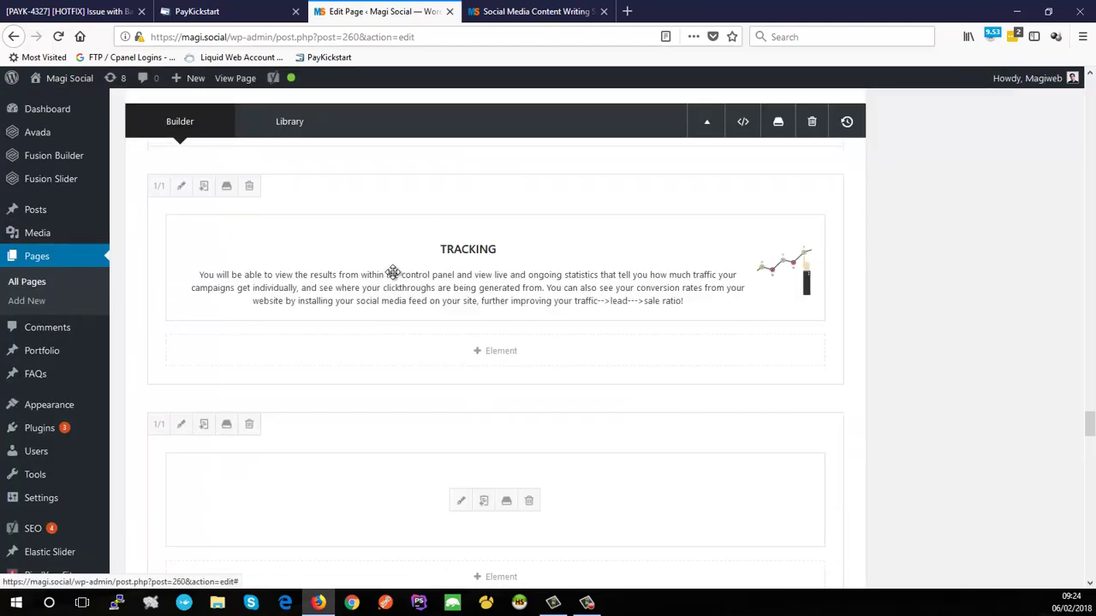
pyautogui.scroll(10, 199, 213)
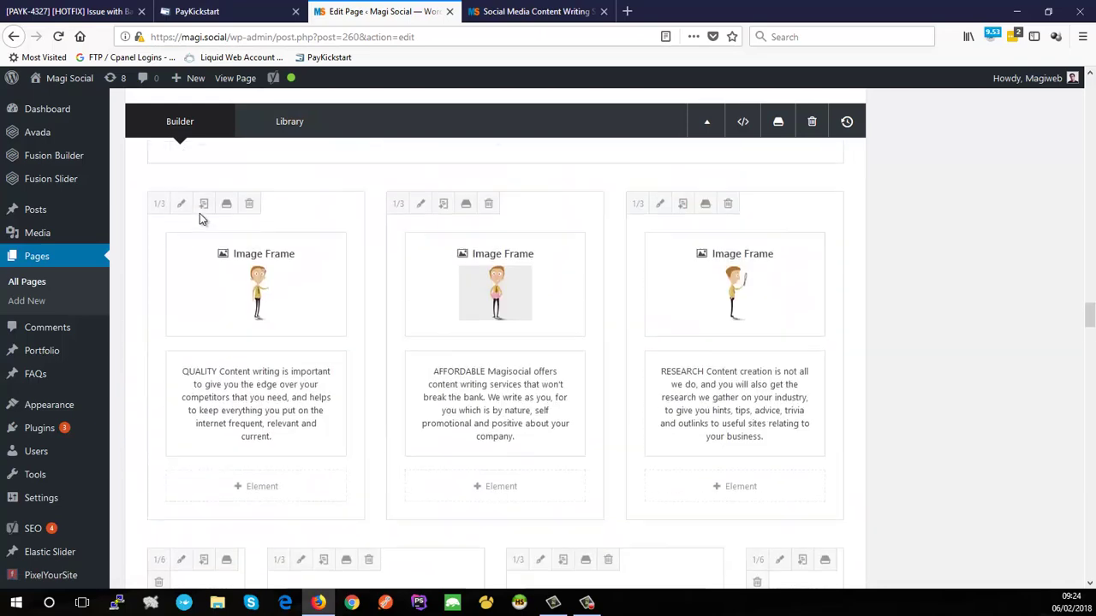
pyautogui.click(95, 293)
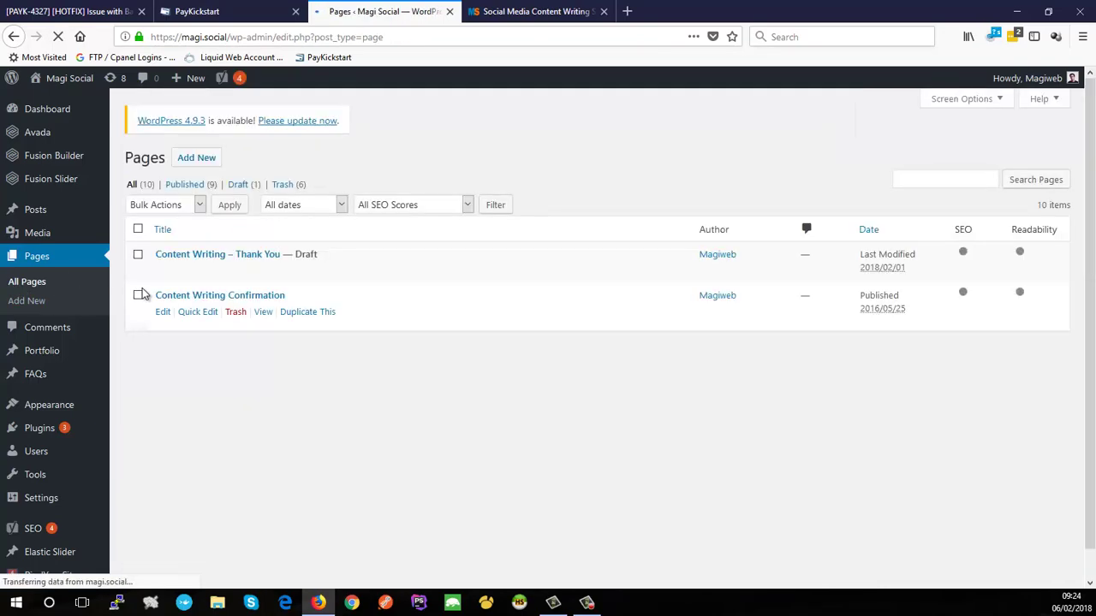
pyautogui.scroll(-2, 267, 453)
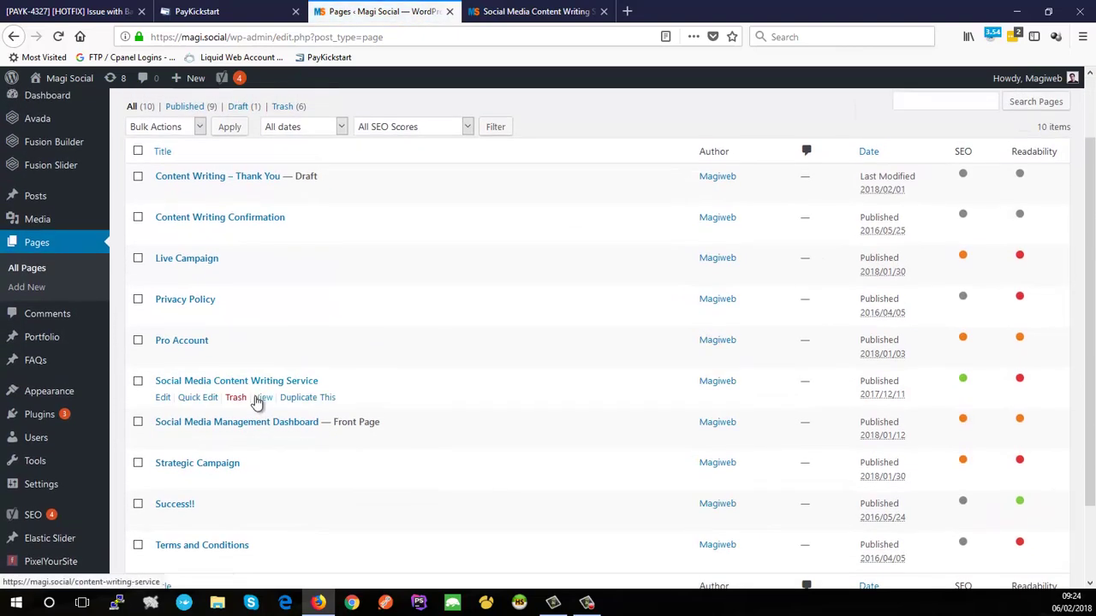
pyautogui.scroll(-2, 205, 416)
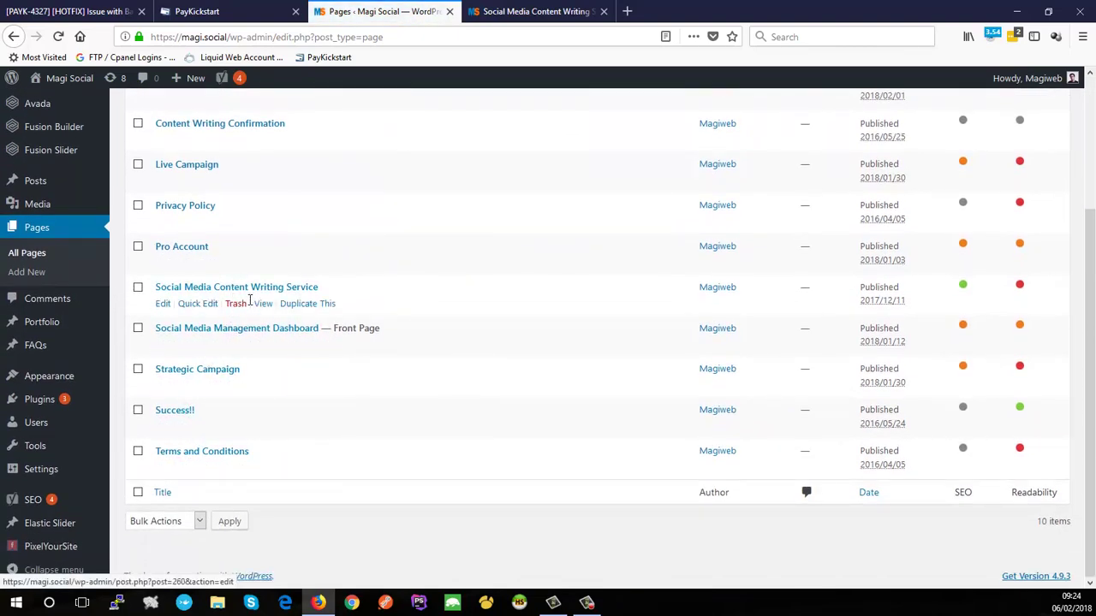
pyautogui.scroll(2, 230, 310)
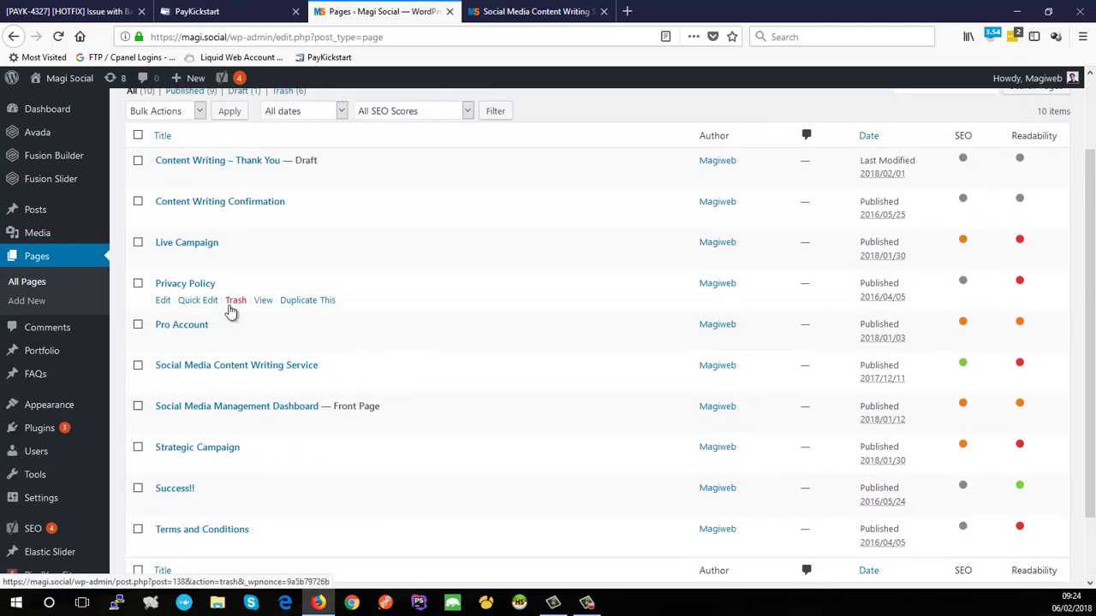
pyautogui.scroll(-2, 229, 310)
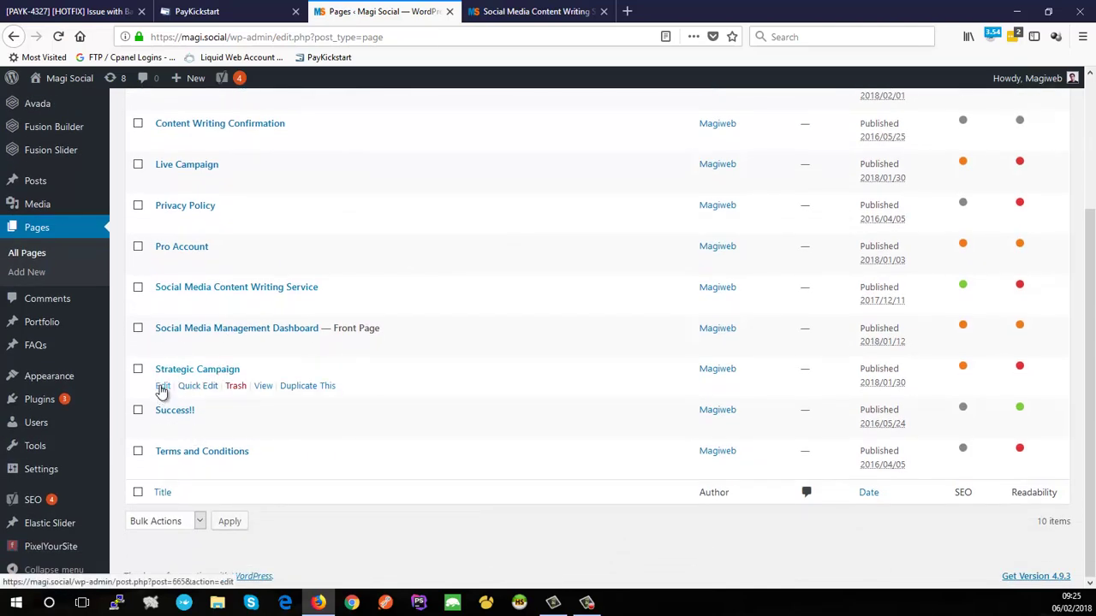
pyautogui.click(162, 390)
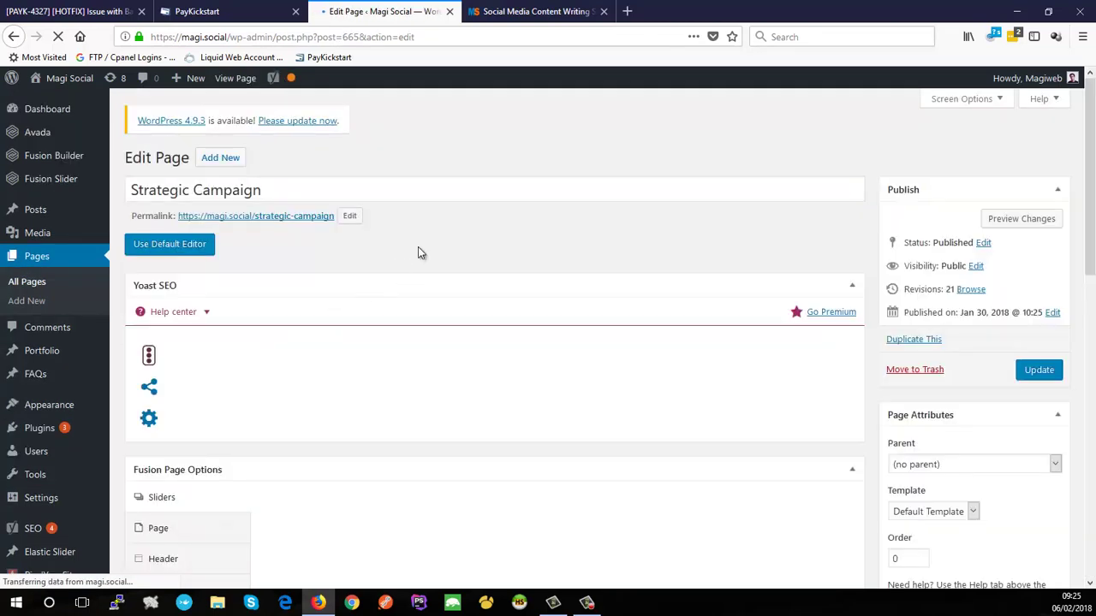
# Find the $1379/mo pricing text block on the Strategic Campaign page and open its content.
pyautogui.scroll(-5, 429, 249)
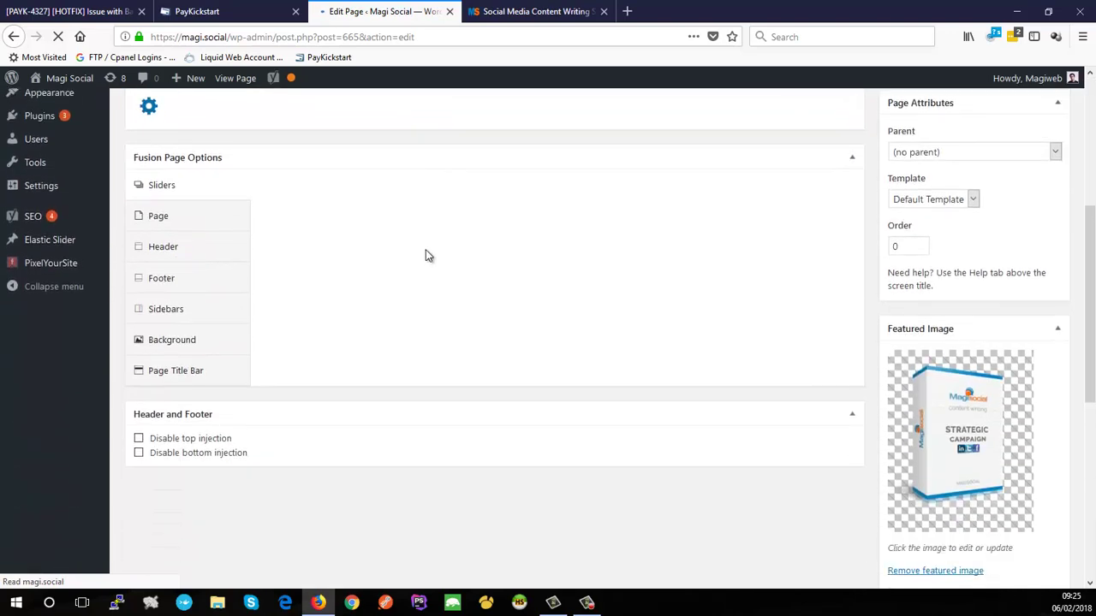
pyautogui.scroll(-3, 416, 296)
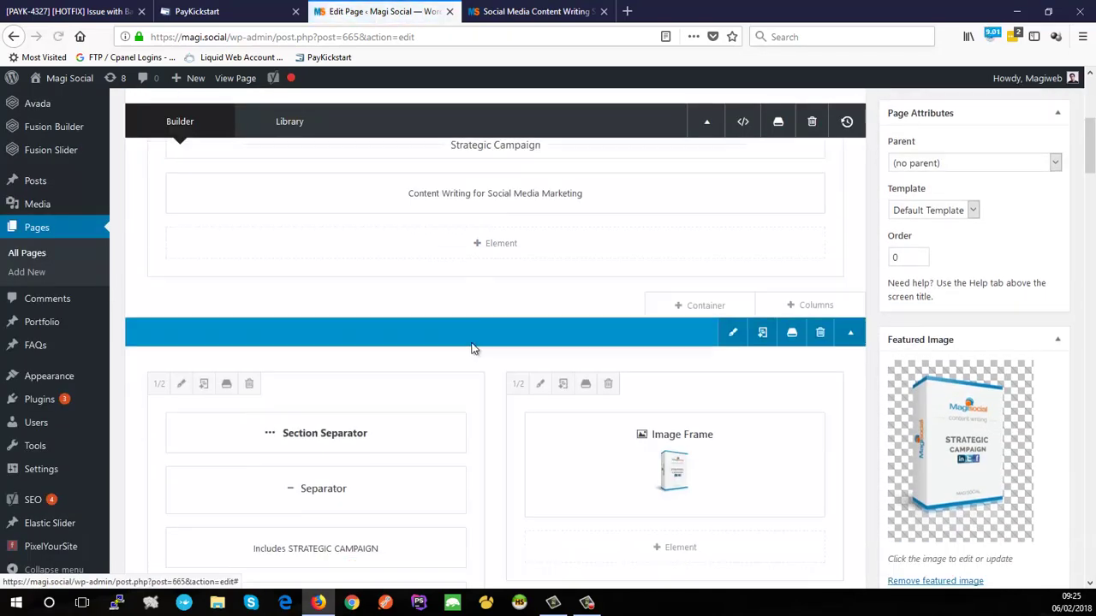
pyautogui.scroll(-11, 489, 336)
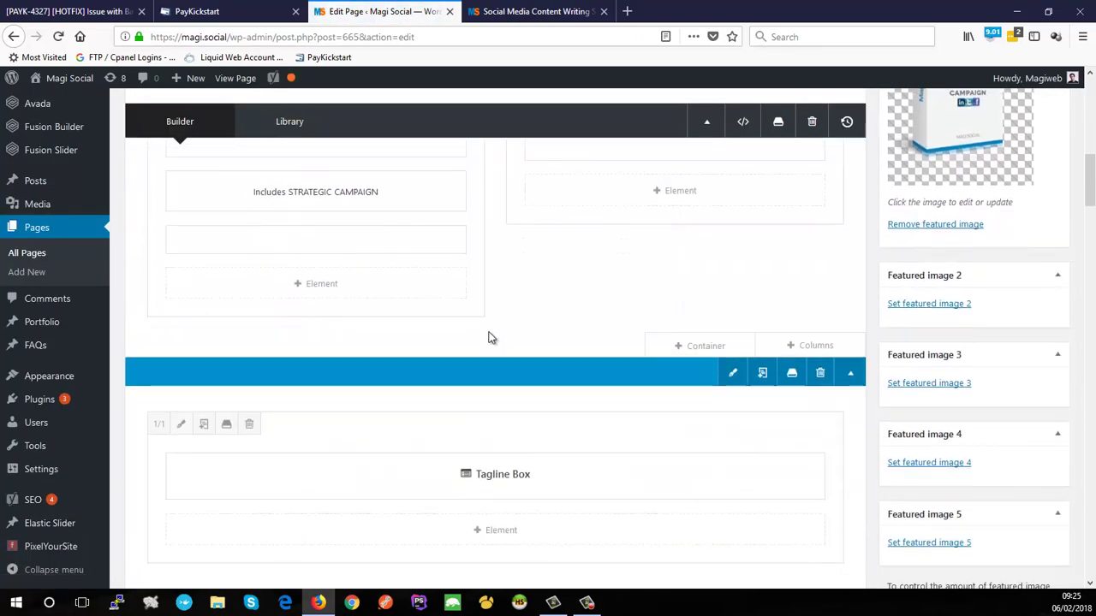
pyautogui.scroll(-16, 488, 336)
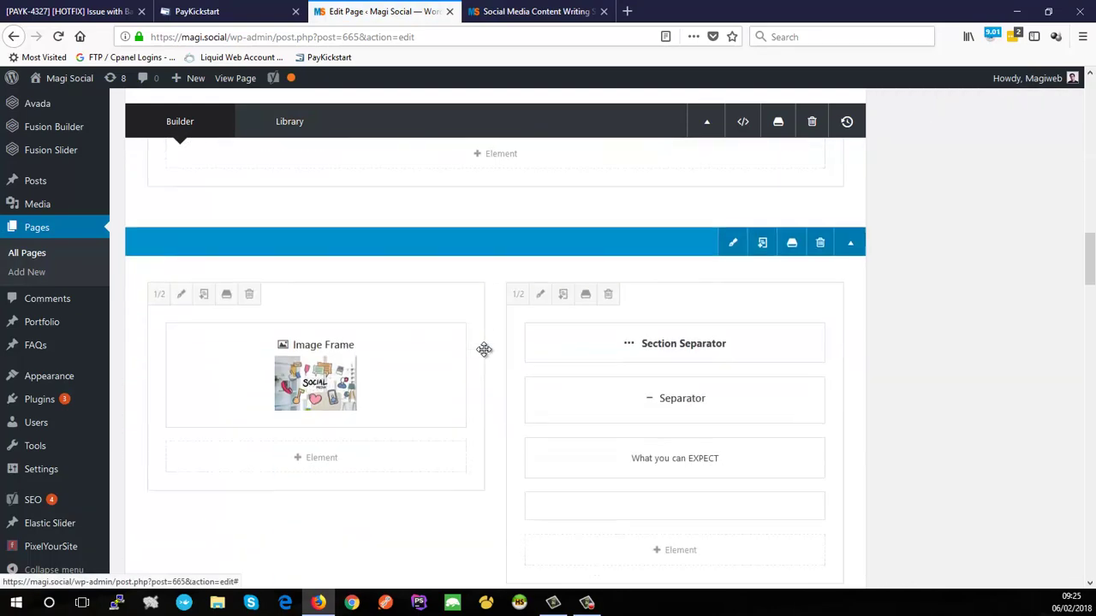
pyautogui.scroll(-6, 489, 352)
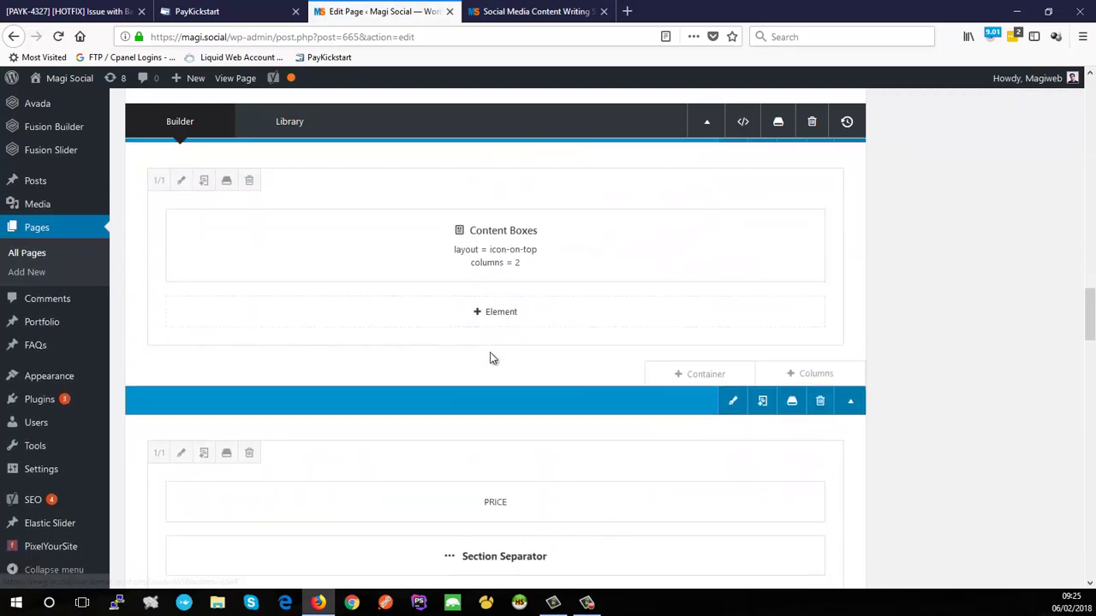
pyautogui.scroll(-4, 489, 361)
pyautogui.scroll(4, 493, 362)
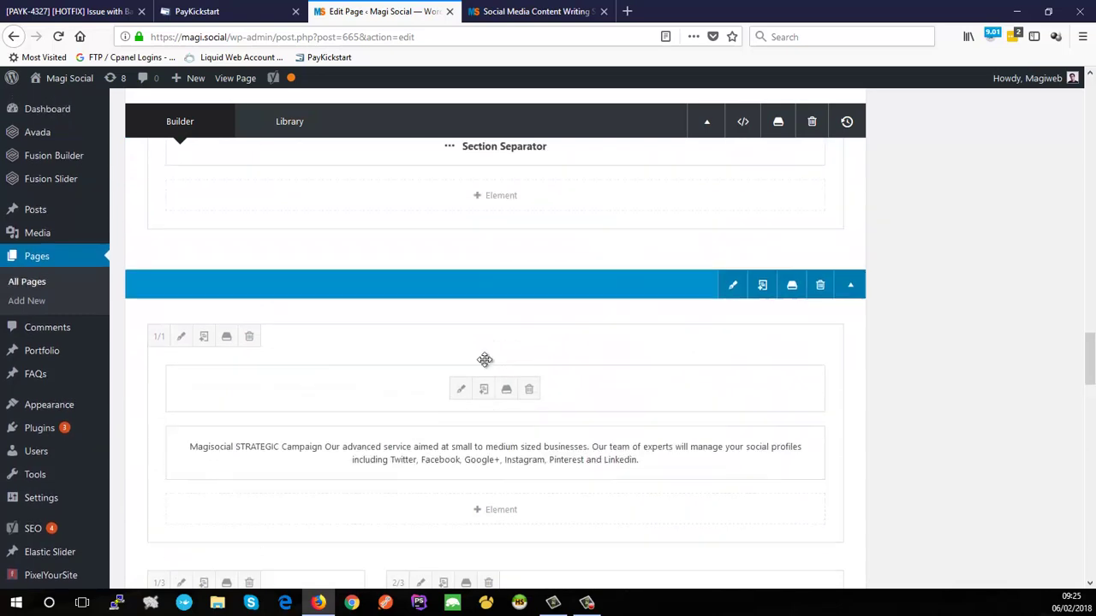
pyautogui.scroll(-9, 497, 364)
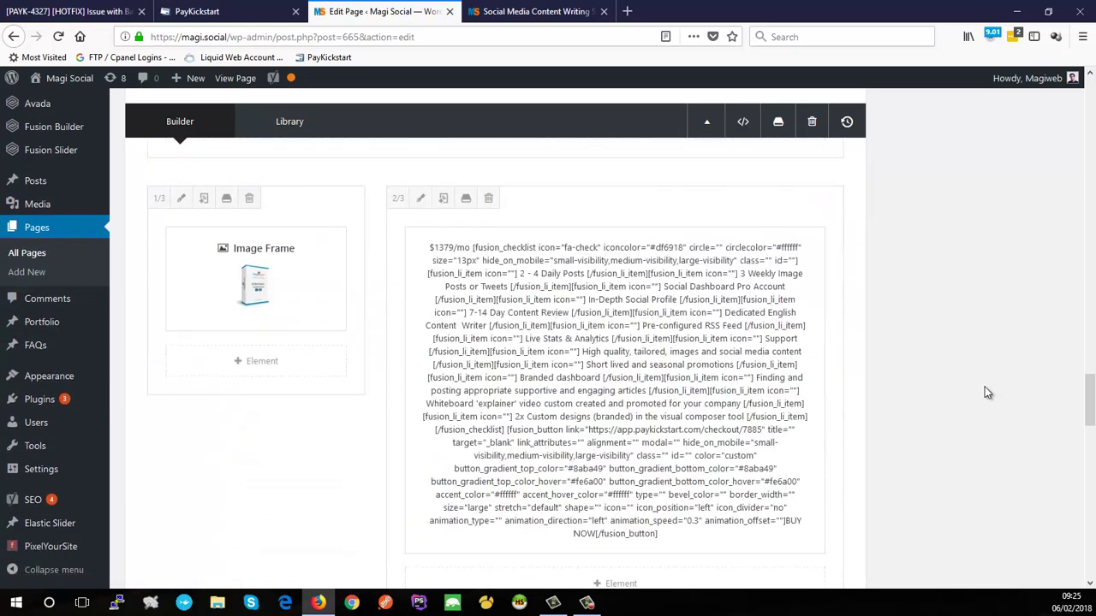
pyautogui.click(580, 392)
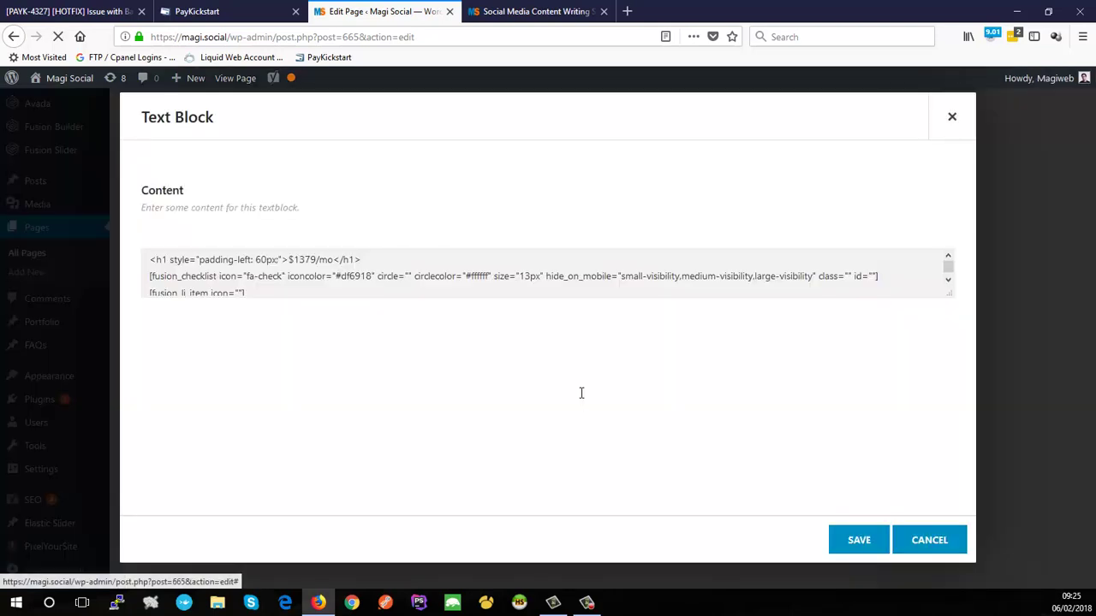
# Look through the pricing text block's content to locate the BUY NOW button's checkout link.
pyautogui.scroll(-10, 391, 441)
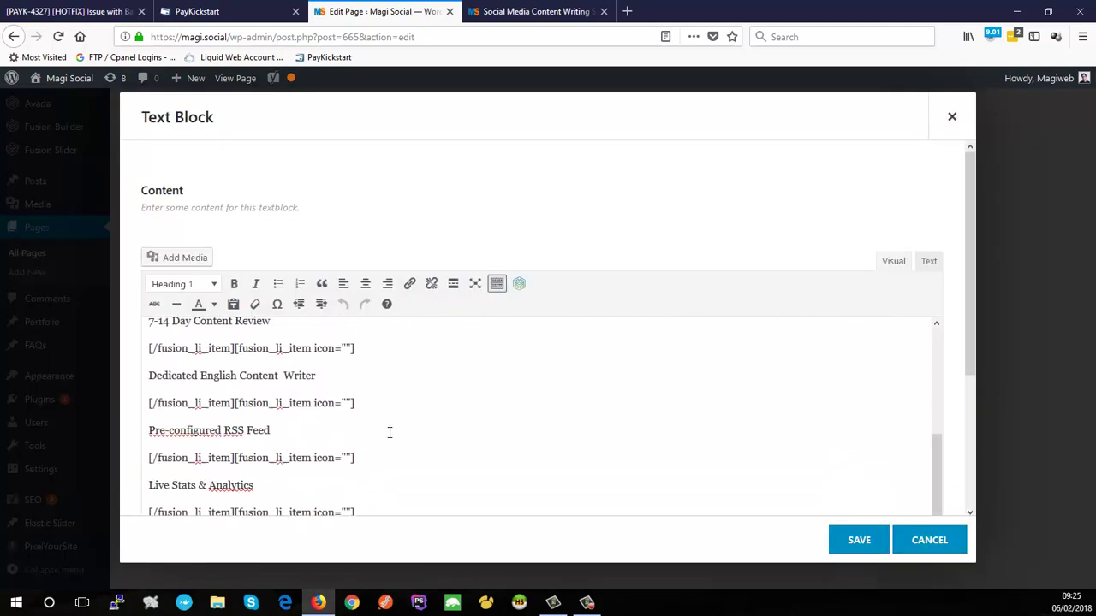
pyautogui.scroll(5, 392, 441)
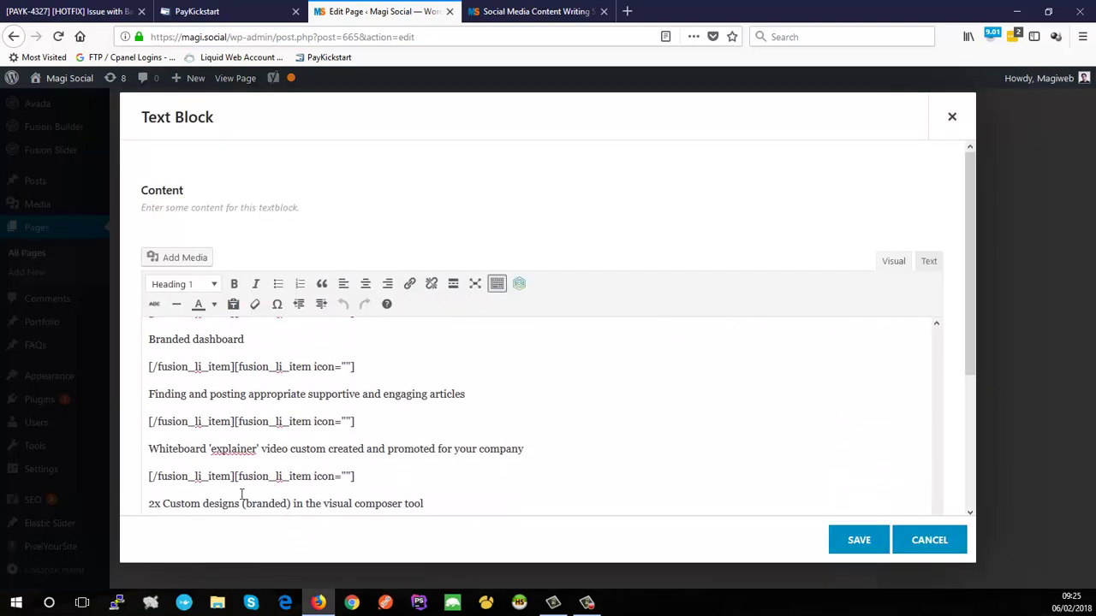
pyautogui.scroll(15, 307, 477)
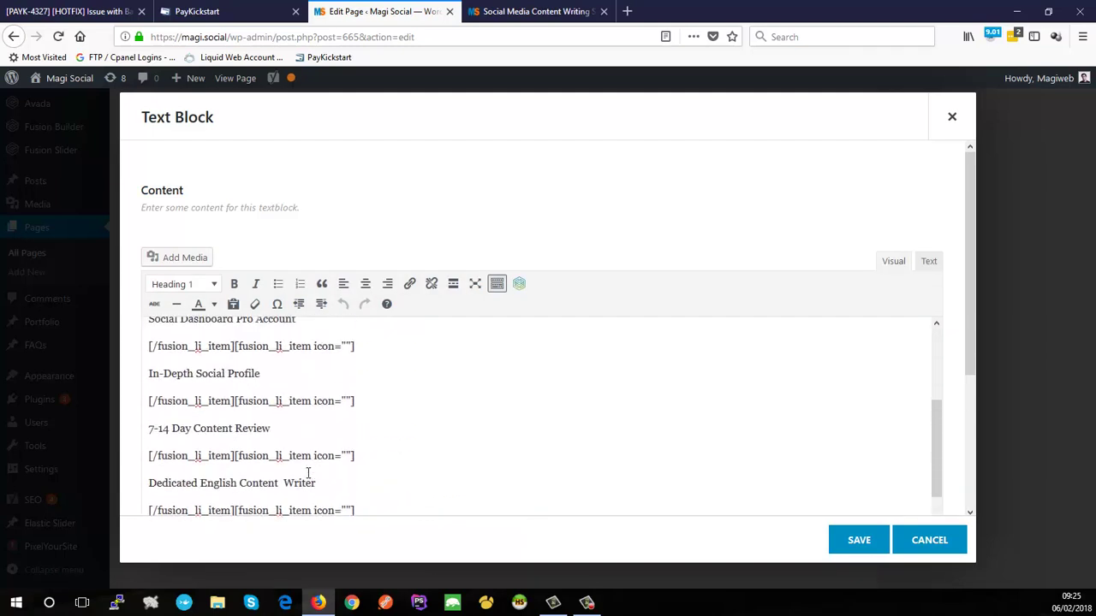
pyautogui.scroll(2, 307, 473)
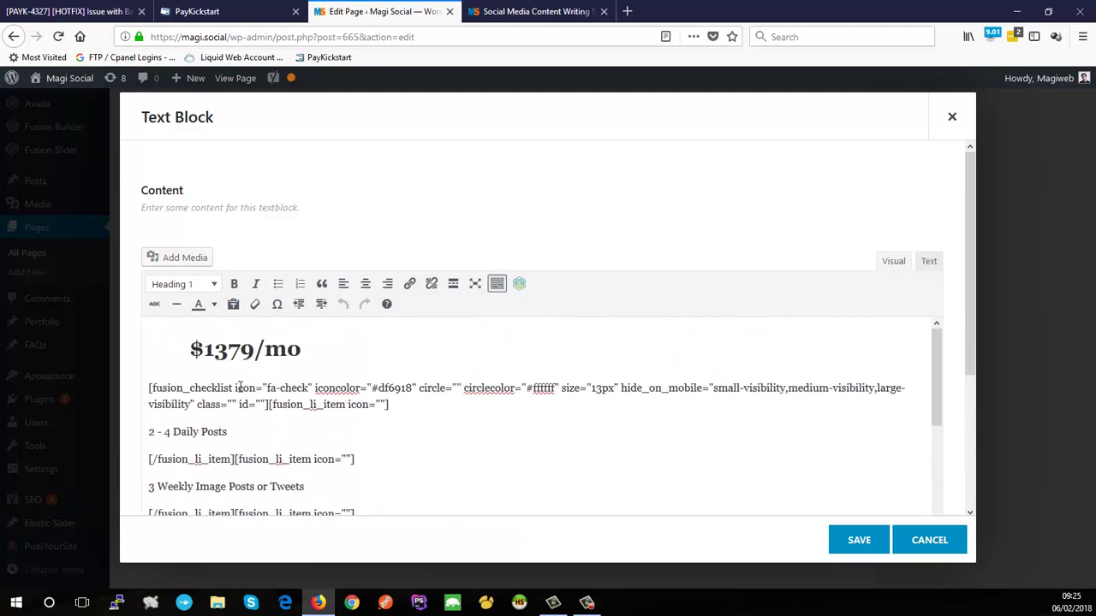
pyautogui.scroll(-15, 537, 415)
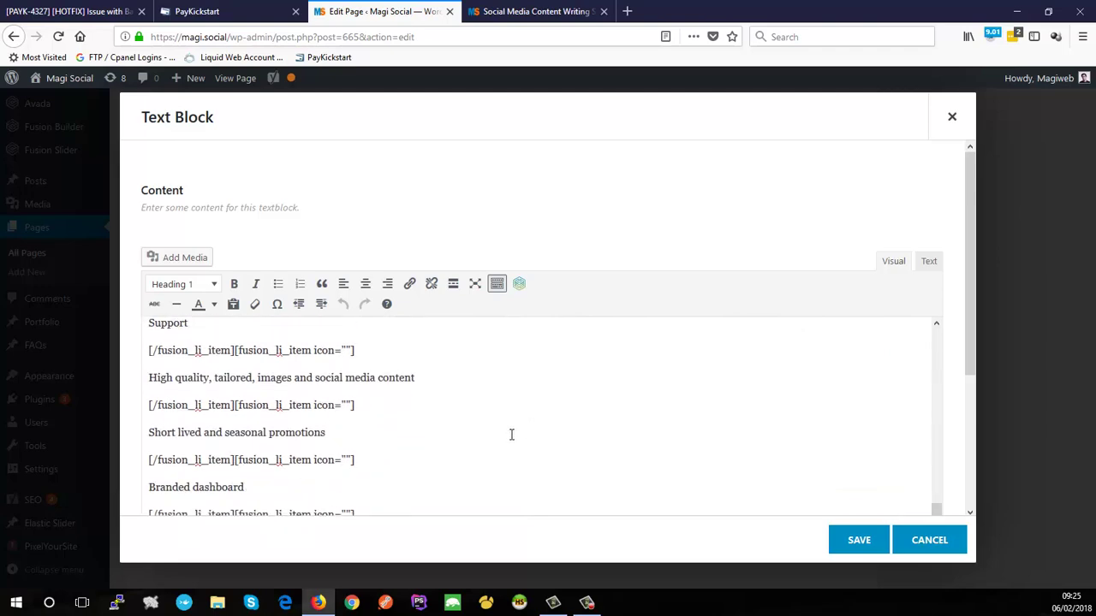
pyautogui.scroll(-5, 513, 440)
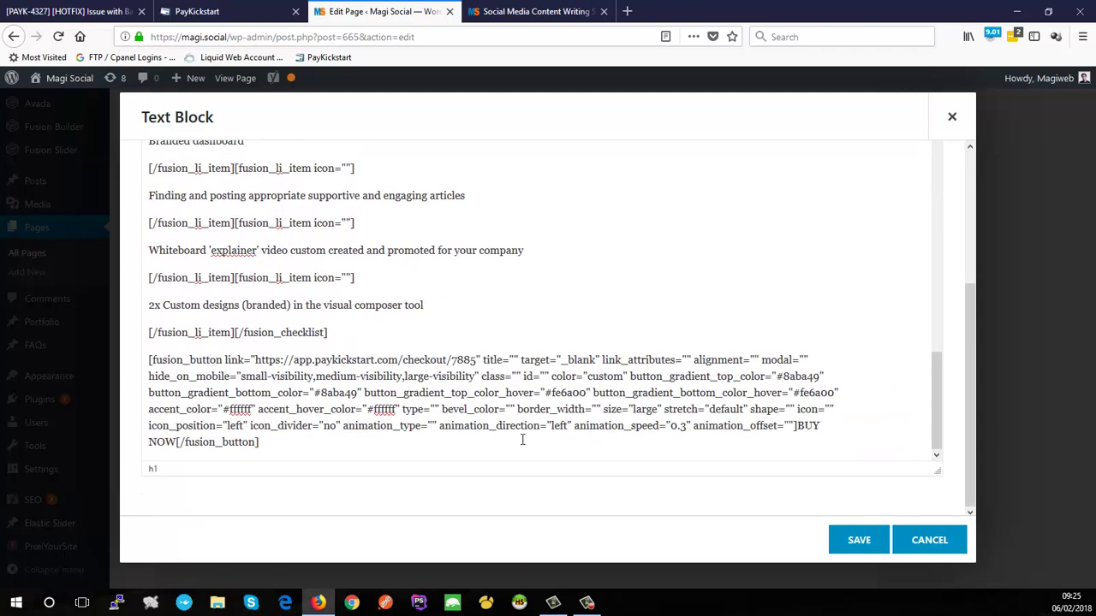
pyautogui.moveTo(272, 360); pyautogui.dragTo(465, 356)
pyautogui.click(280, 367)
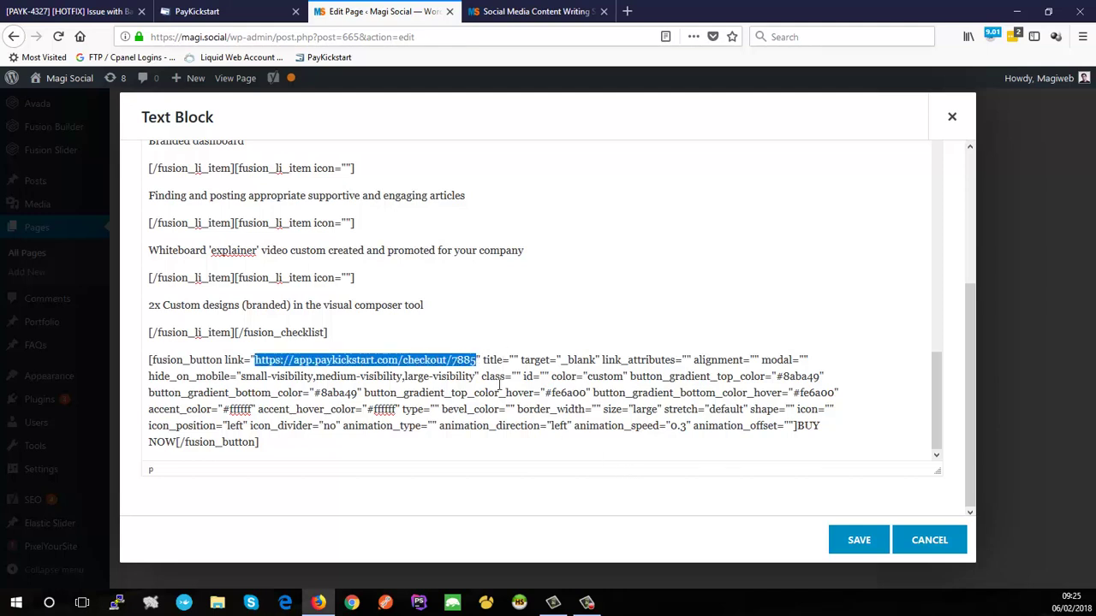
pyautogui.hotkey('ctrl', 'v')
pyautogui.click(577, 360)
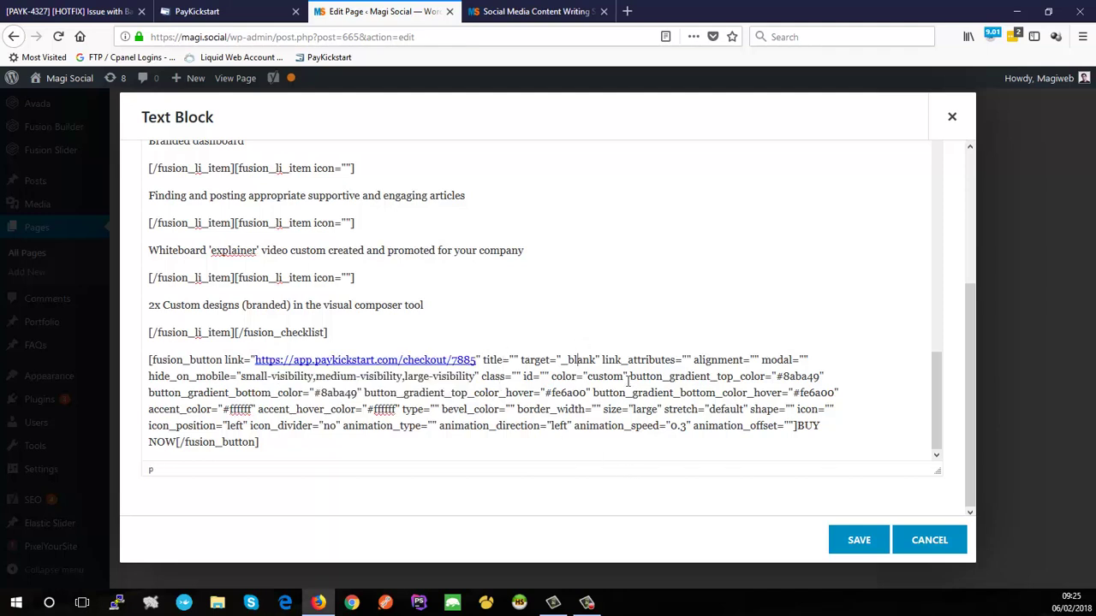
pyautogui.hotkey('ctrl', 'z')
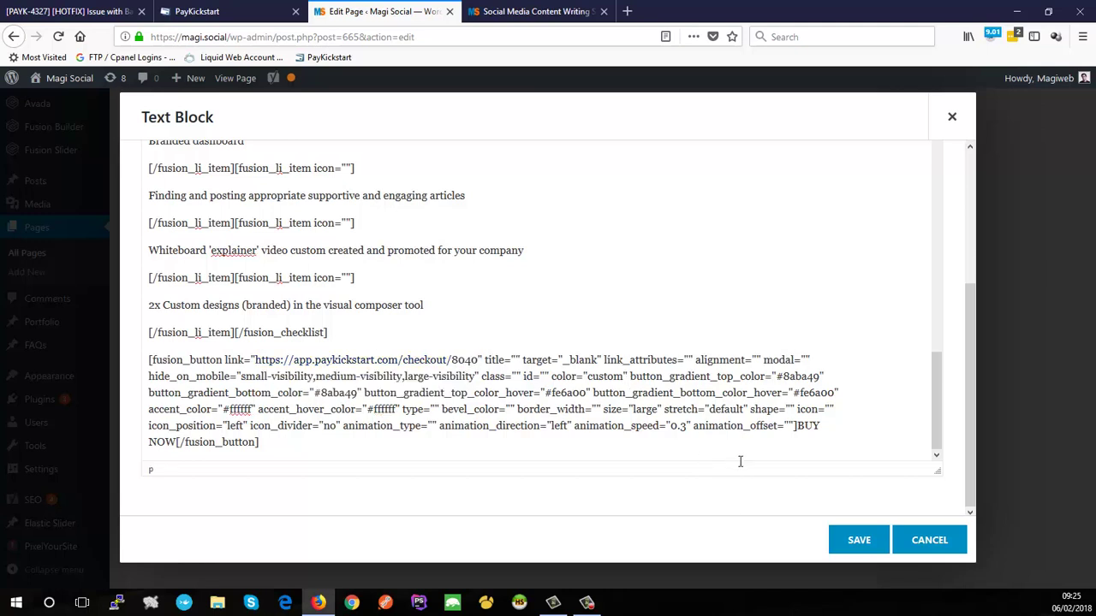
# Undo the checkout link replacement and close the text block without saving.
pyautogui.hotkey('ctrl', 'z')
pyautogui.hotkey('ctrl', 'z')
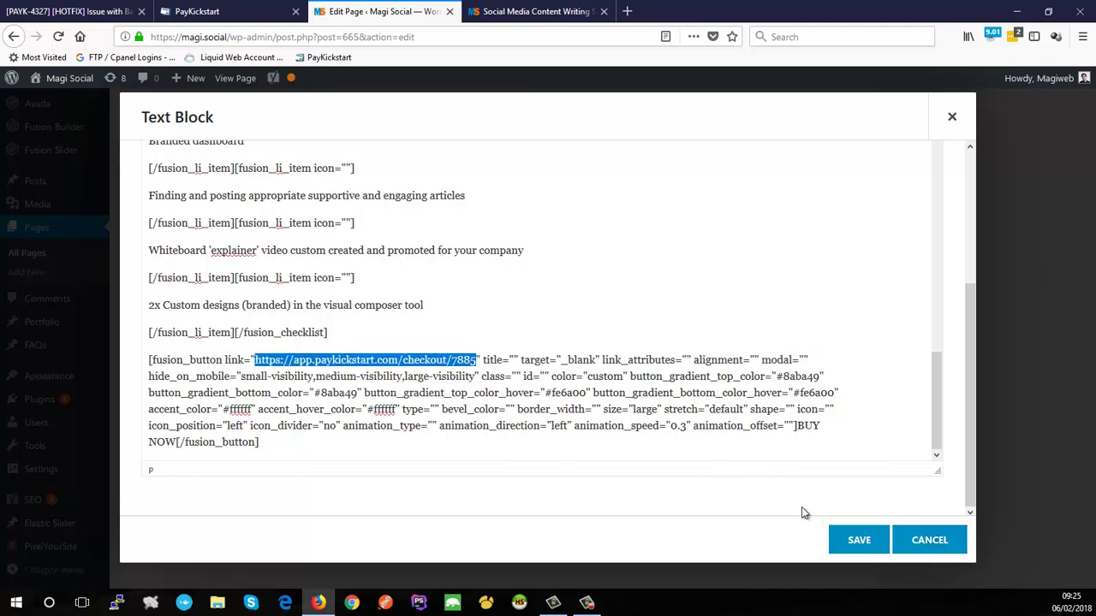
pyautogui.click(925, 540)
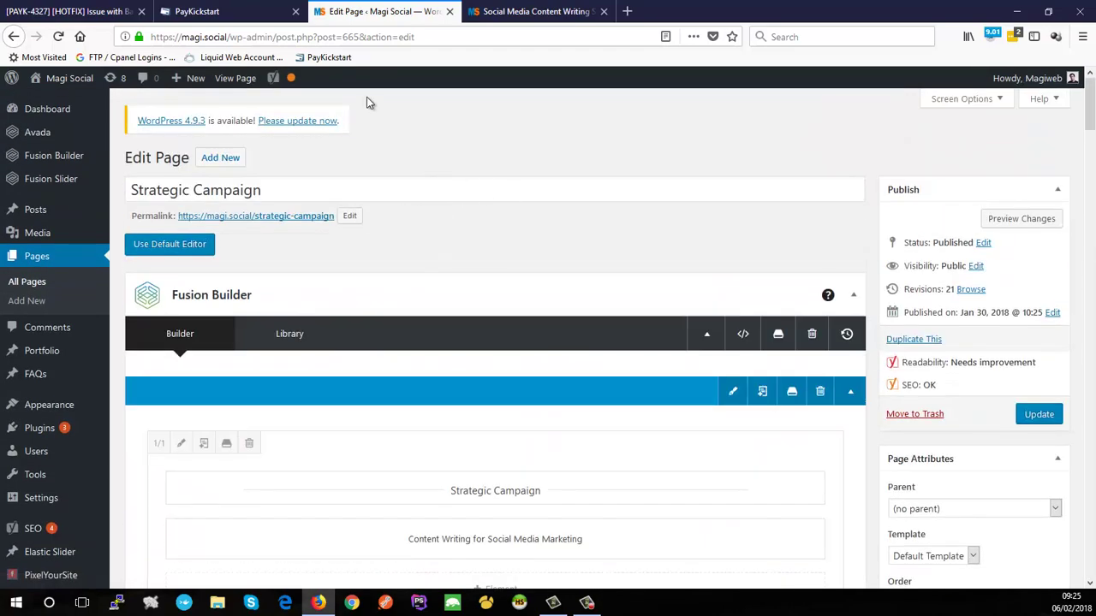
# Switch to PayKickstart, close the funnel URLs, and enable the 1 Platform price override in the first funnel step's override settings.
pyautogui.click(201, 12)
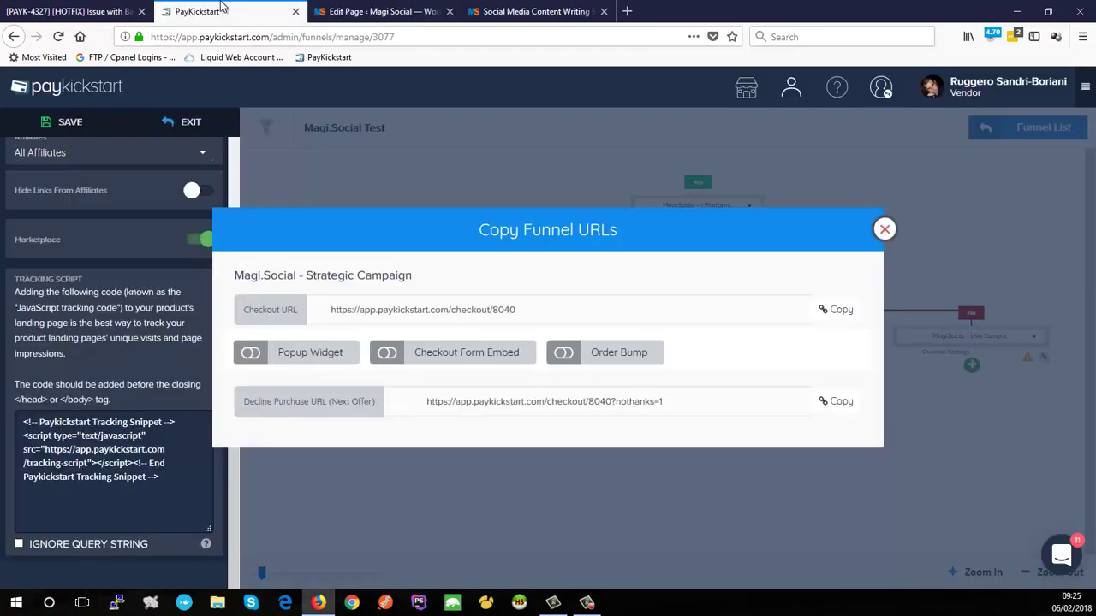
pyautogui.click(883, 230)
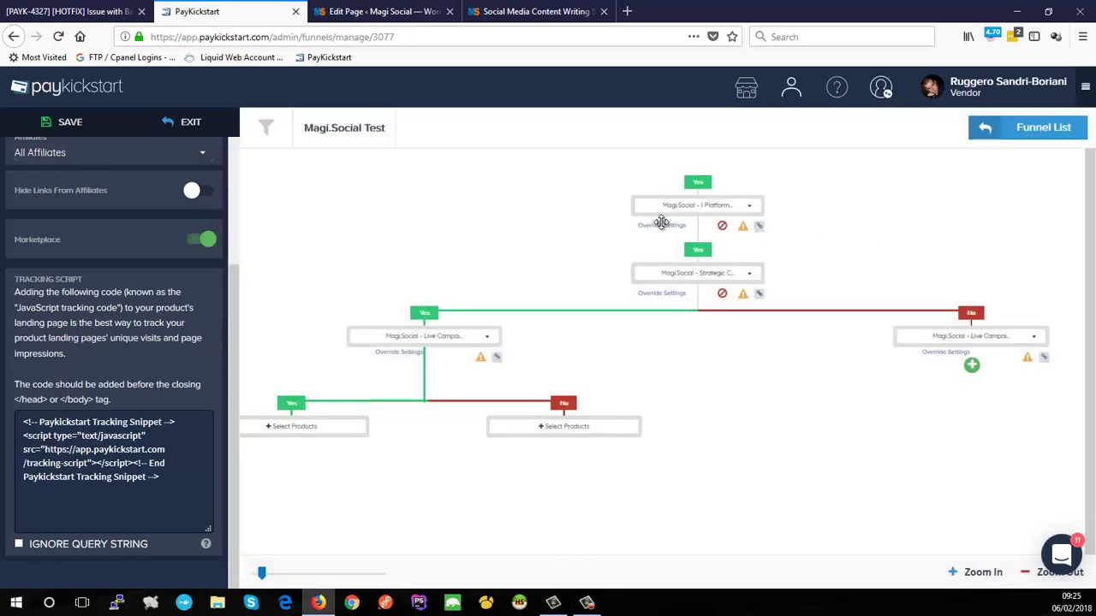
pyautogui.click(662, 227)
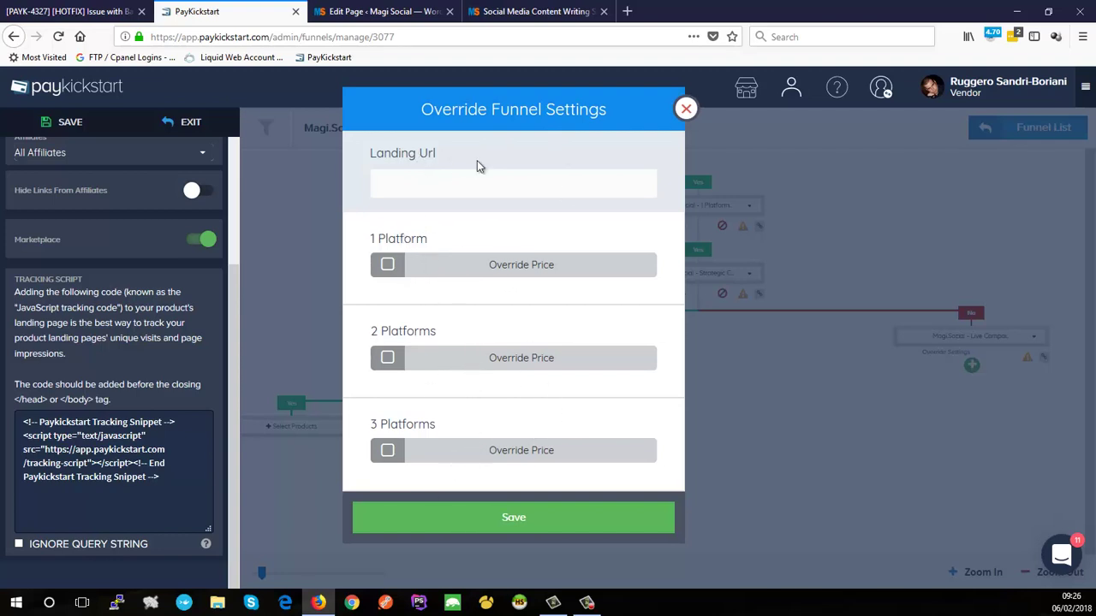
pyautogui.click(387, 265)
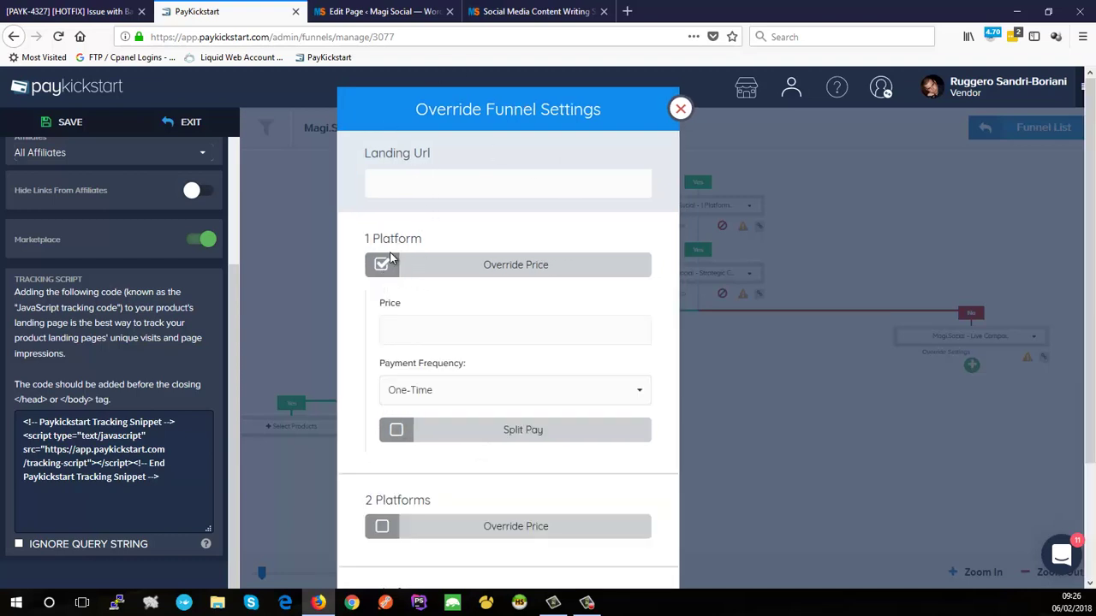
# Check the payment frequency options of the 1 Platform price override, and disable that override.
pyautogui.scroll(-1, 389, 259)
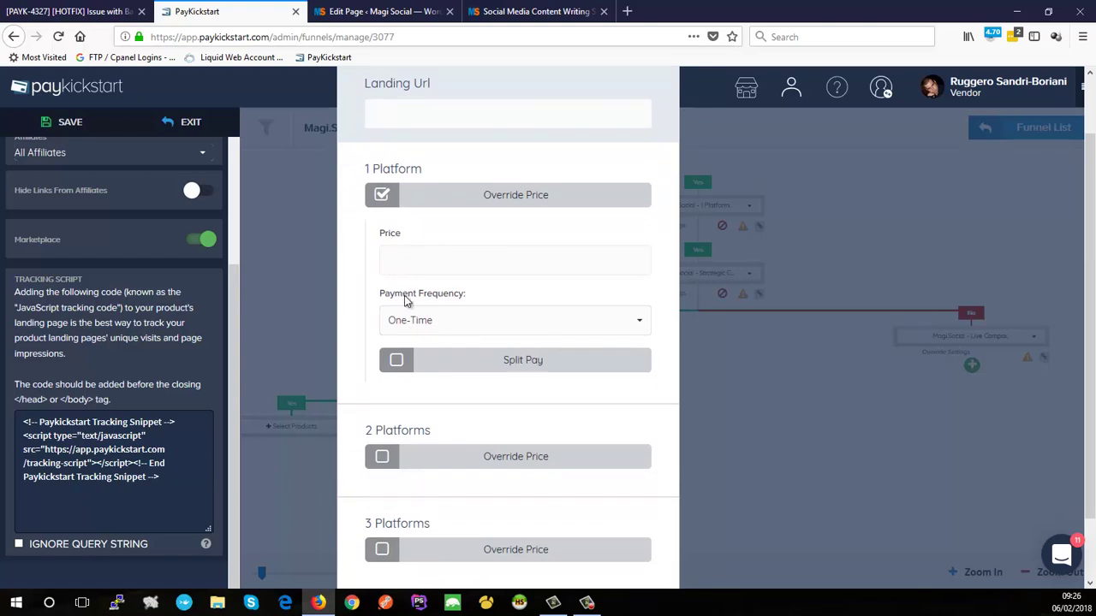
pyautogui.click(420, 320)
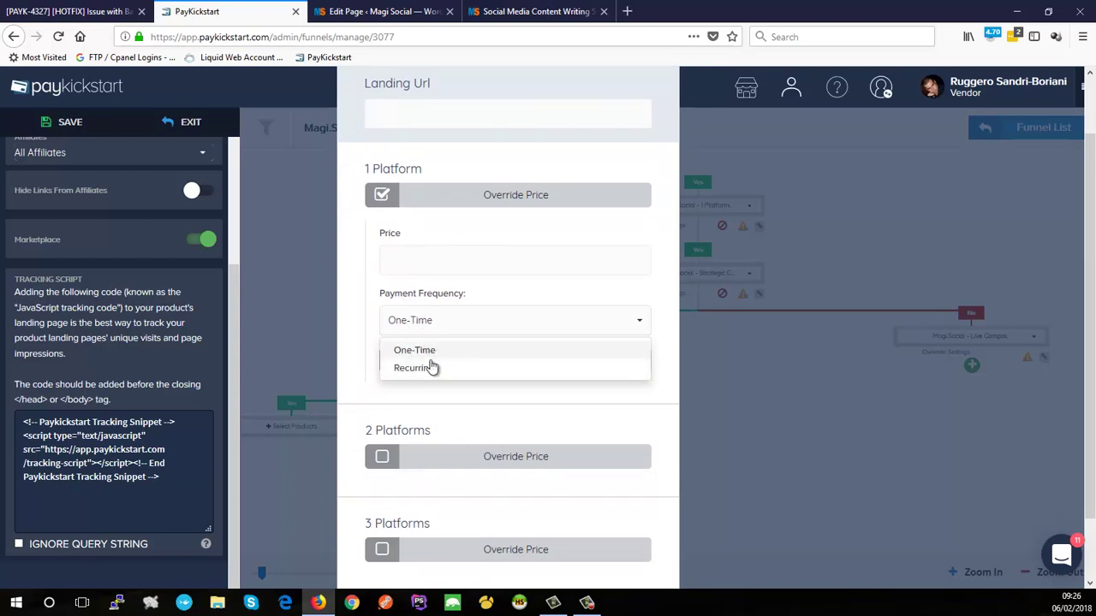
pyautogui.click(374, 292)
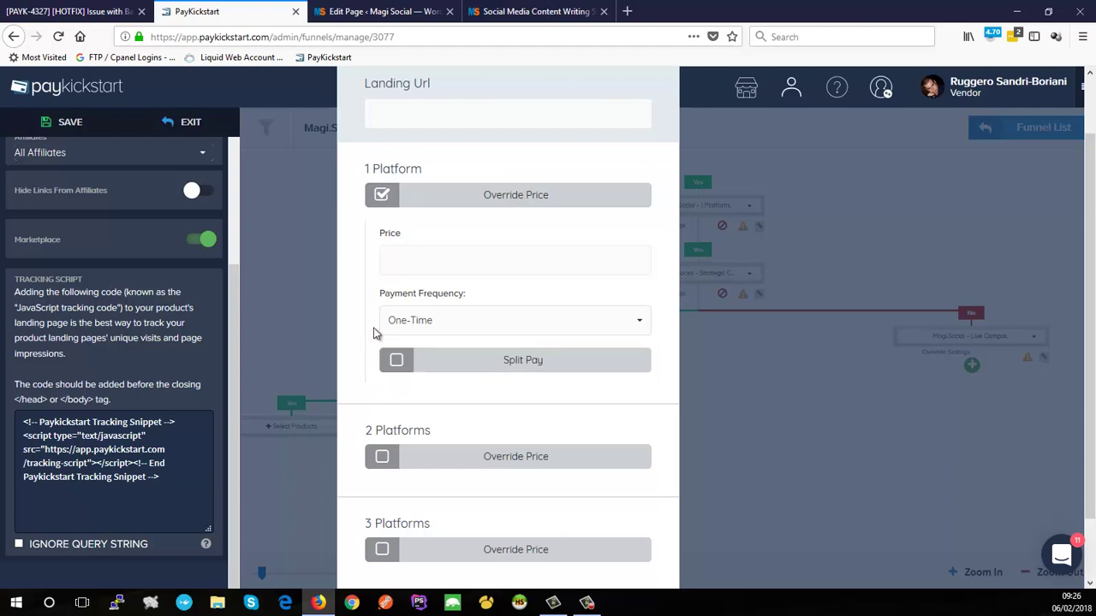
pyautogui.scroll(-1, 374, 334)
pyautogui.click(382, 127)
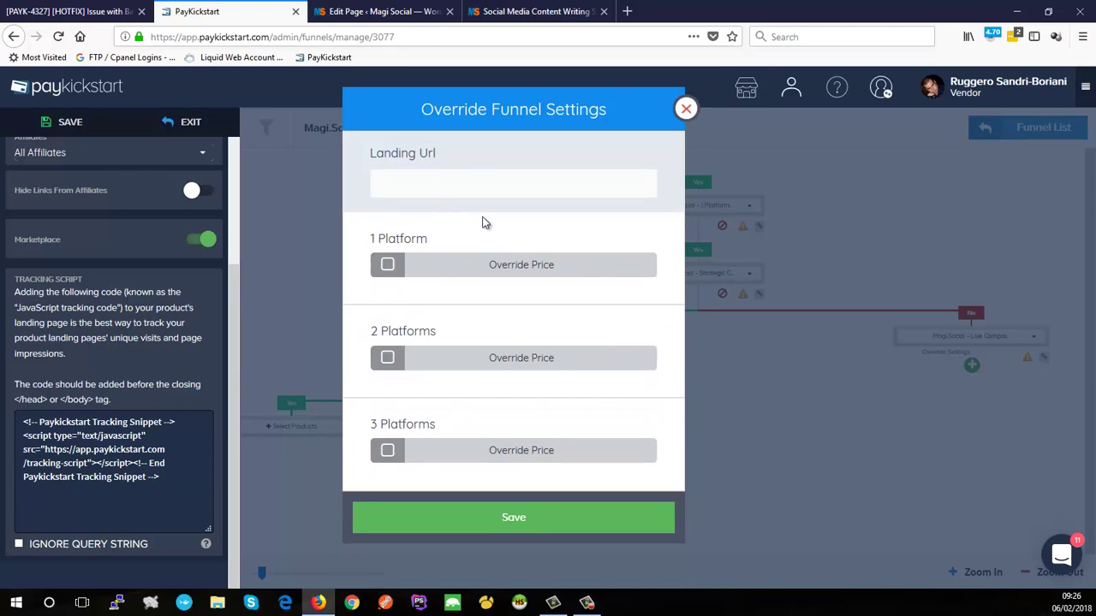
# Switch to WordPress, list all pages, and open the Social Media Content Writing Service page for editing in a new tab.
pyautogui.click(378, 11)
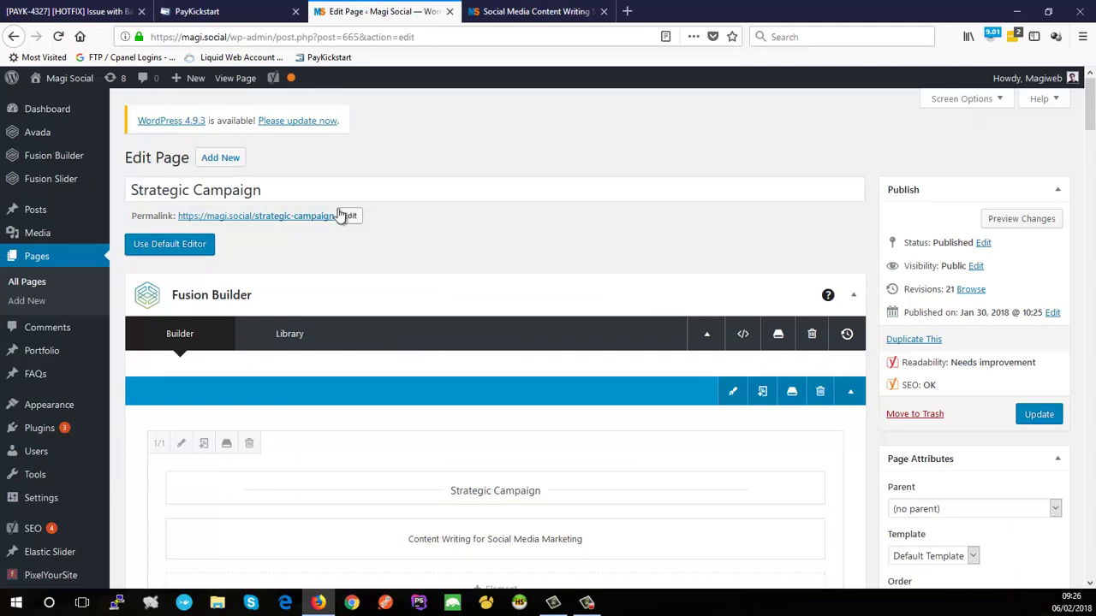
pyautogui.click(32, 283)
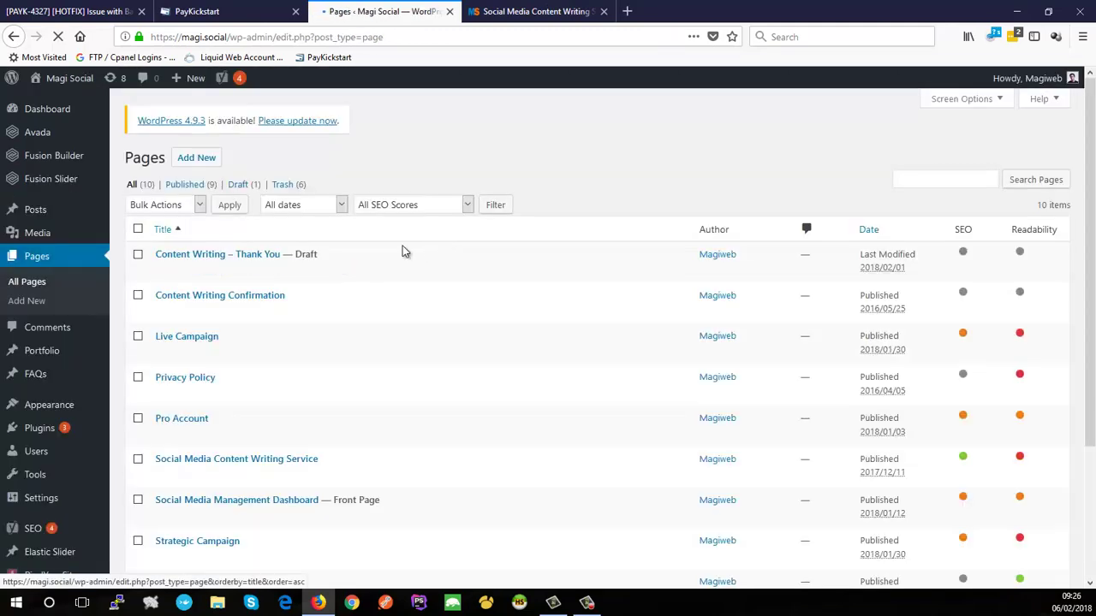
pyautogui.scroll(-3, 230, 313)
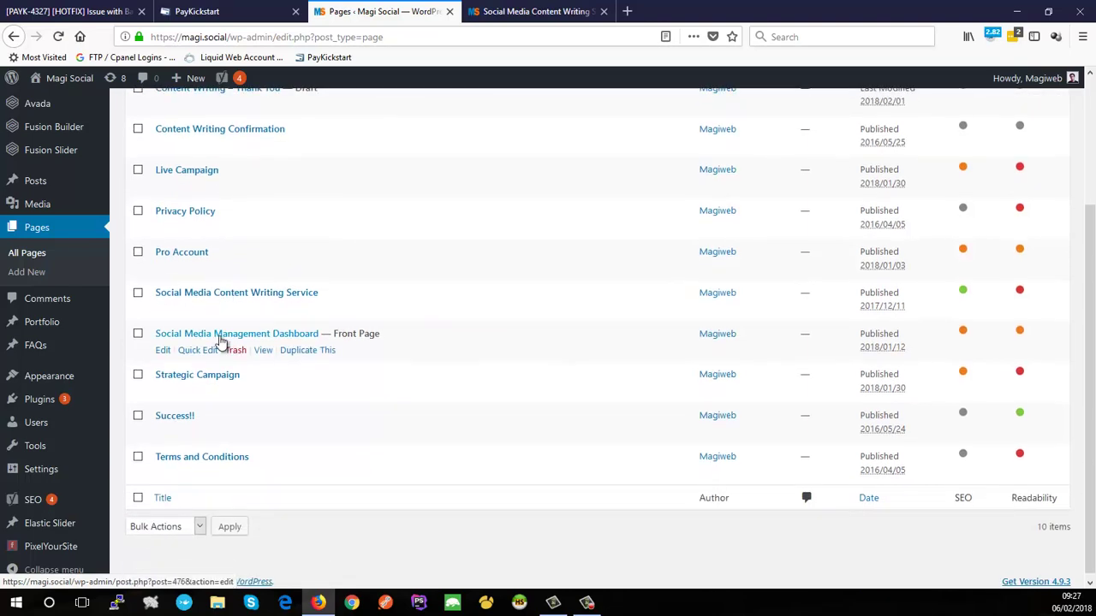
pyautogui.scroll(4, 206, 315)
pyautogui.scroll(-3, 187, 305)
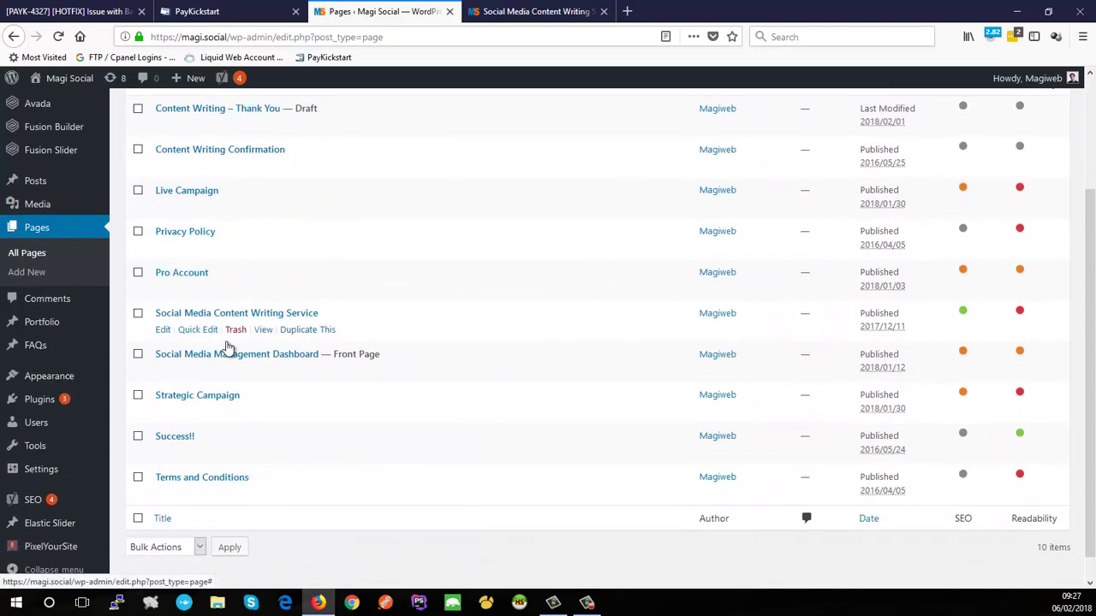
pyautogui.scroll(-1, 224, 342)
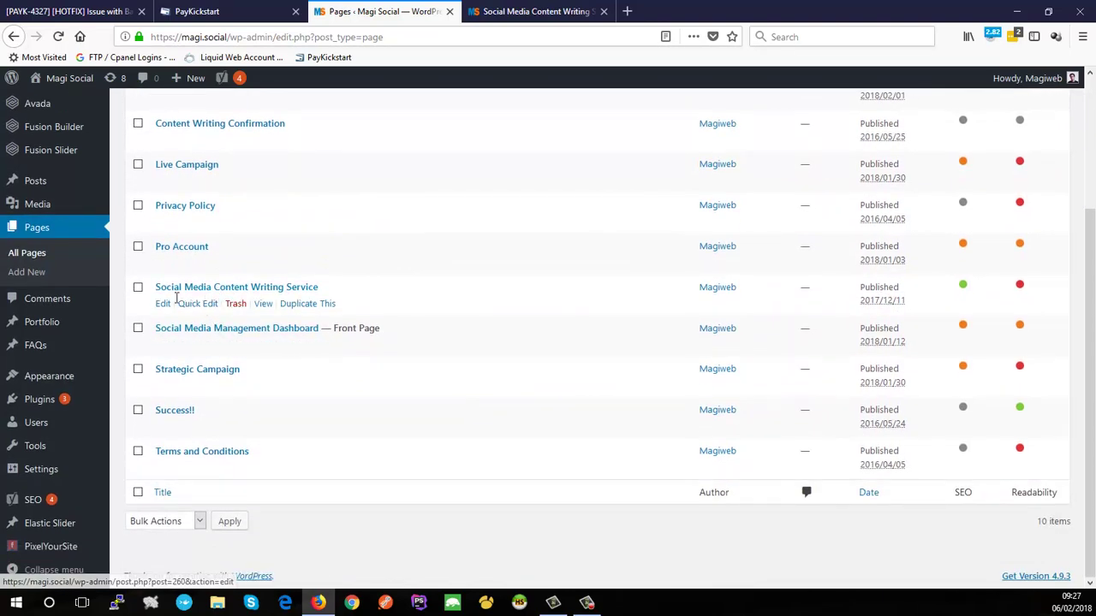
pyautogui.middleClick(165, 303)
pyautogui.click(685, 11)
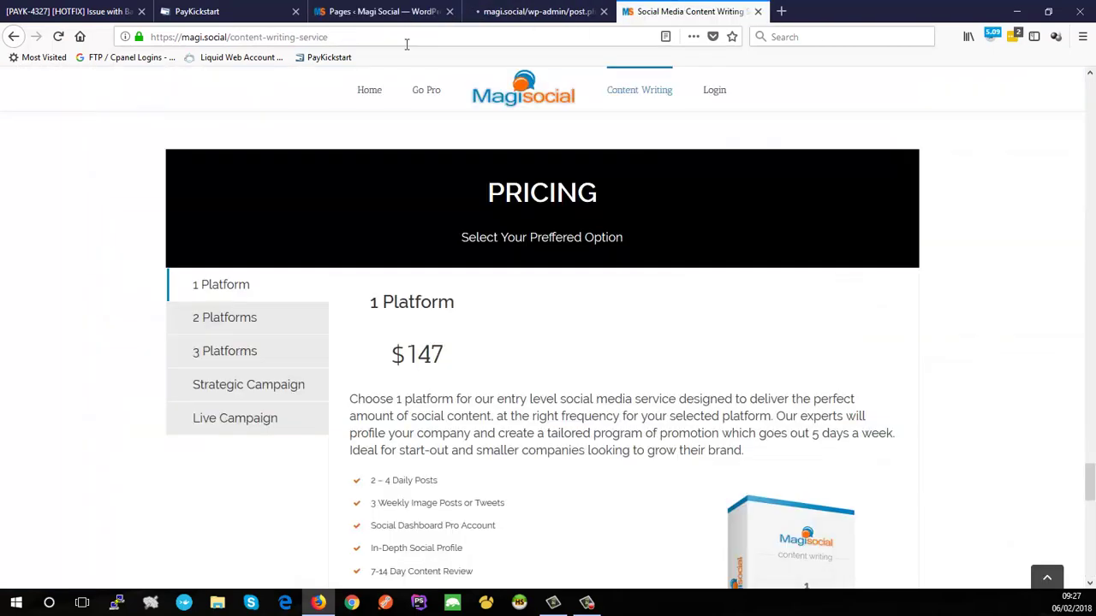
pyautogui.click(359, 30)
pyautogui.hotkey('ctrl', 'c')
pyautogui.click(229, 11)
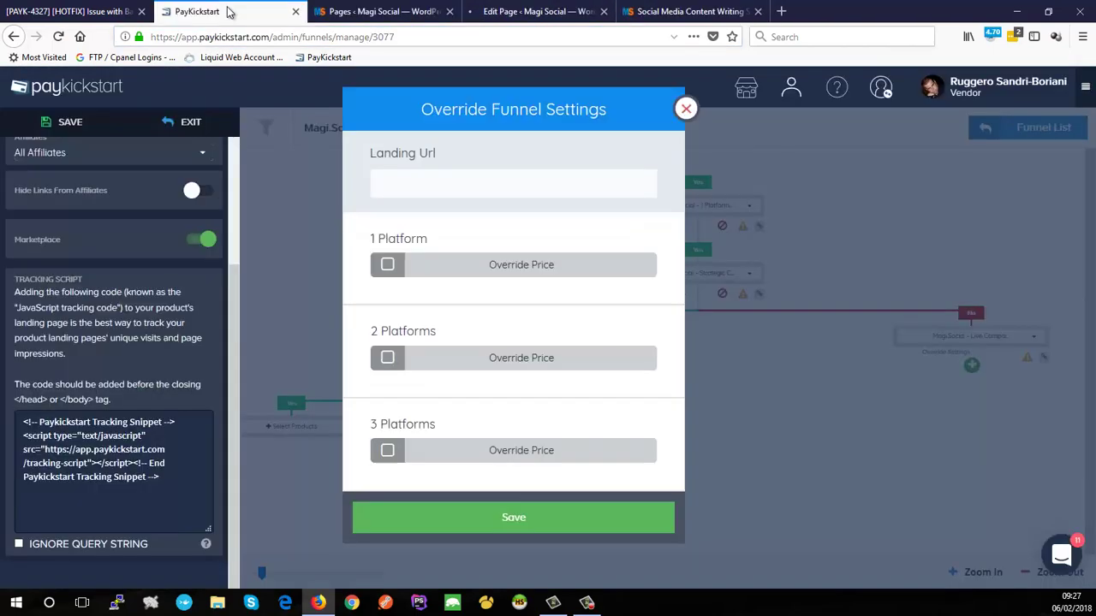
pyautogui.hotkey('ctrl', 'v')
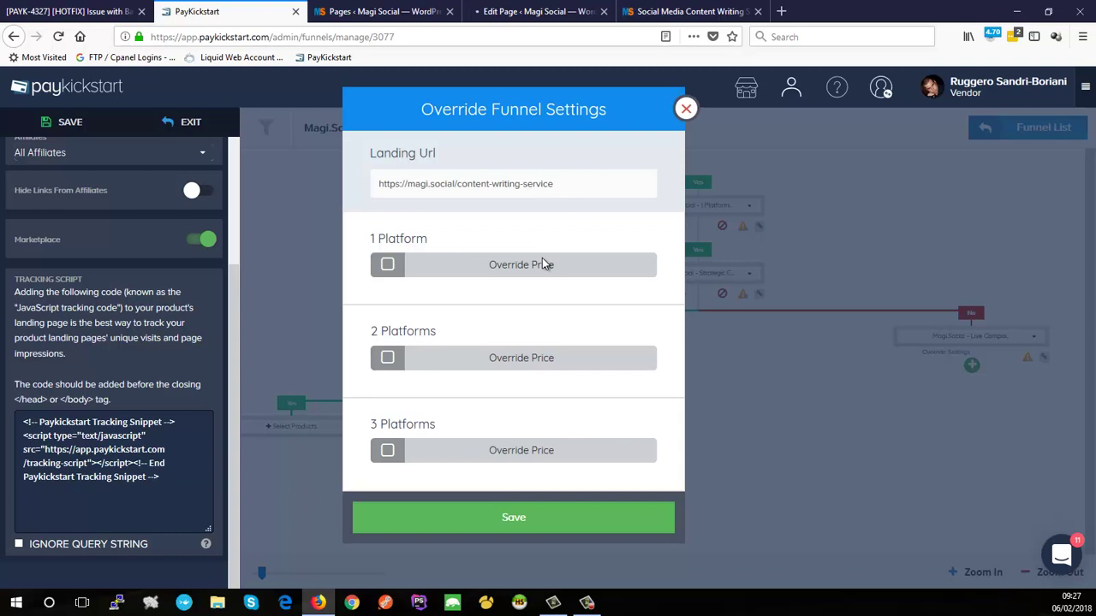
pyautogui.click(501, 519)
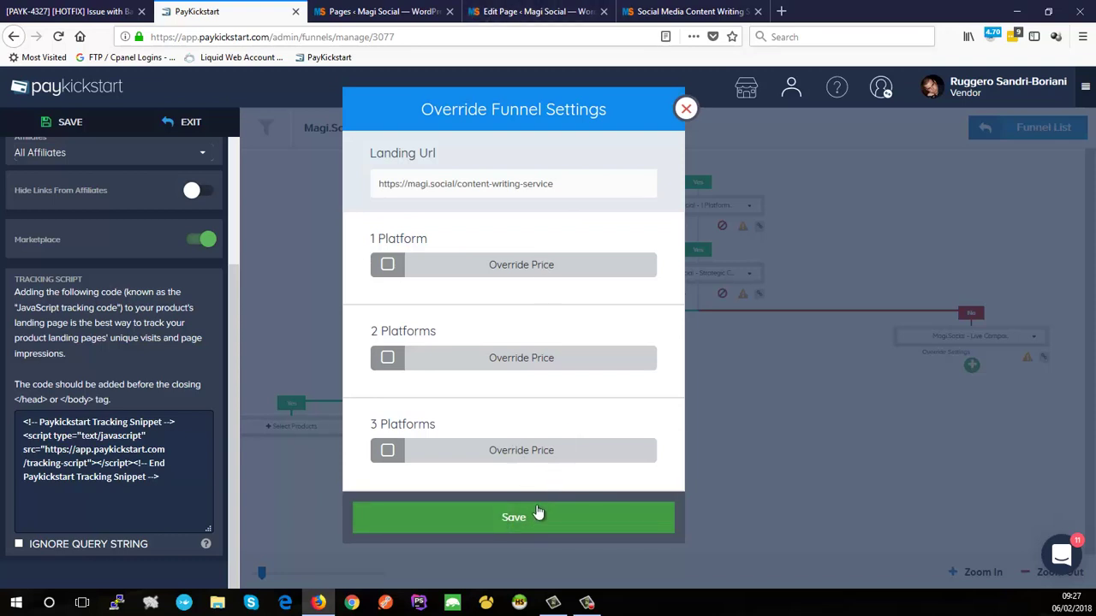
pyautogui.click(538, 516)
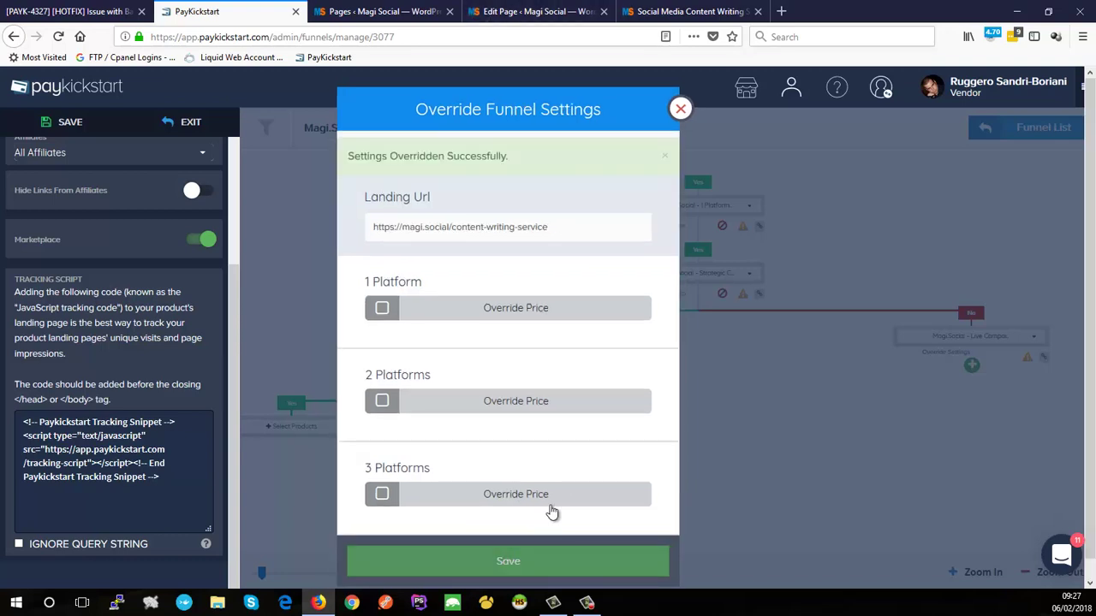
pyautogui.click(680, 108)
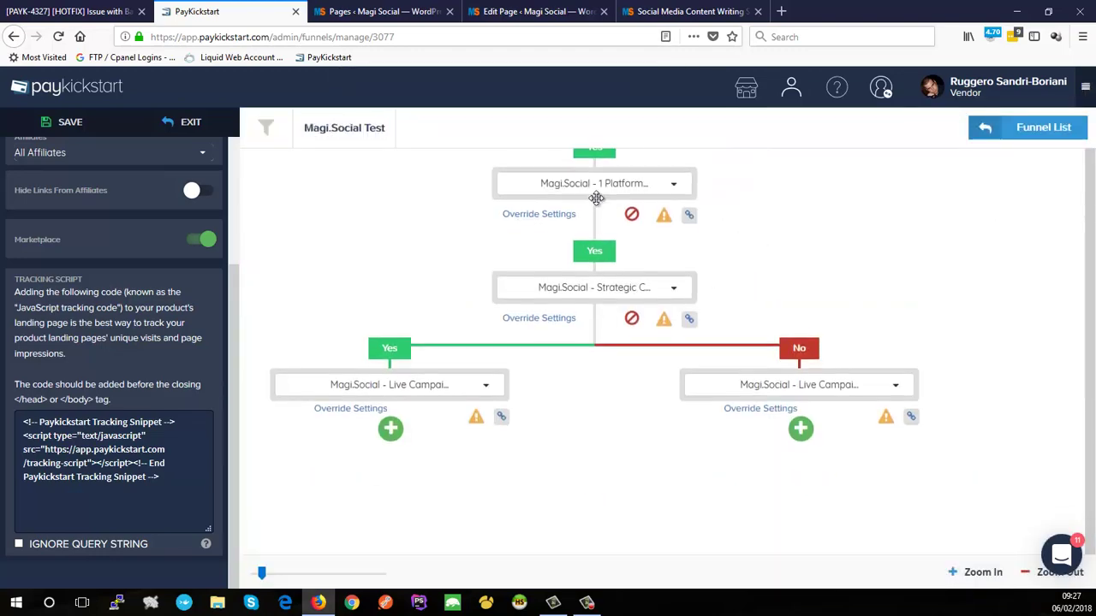
# Recheck the override settings of the 1 Platform funnel step, close them, and save and exit the funnel builder.
pyautogui.moveTo(441, 236); pyautogui.dragTo(510, 309)
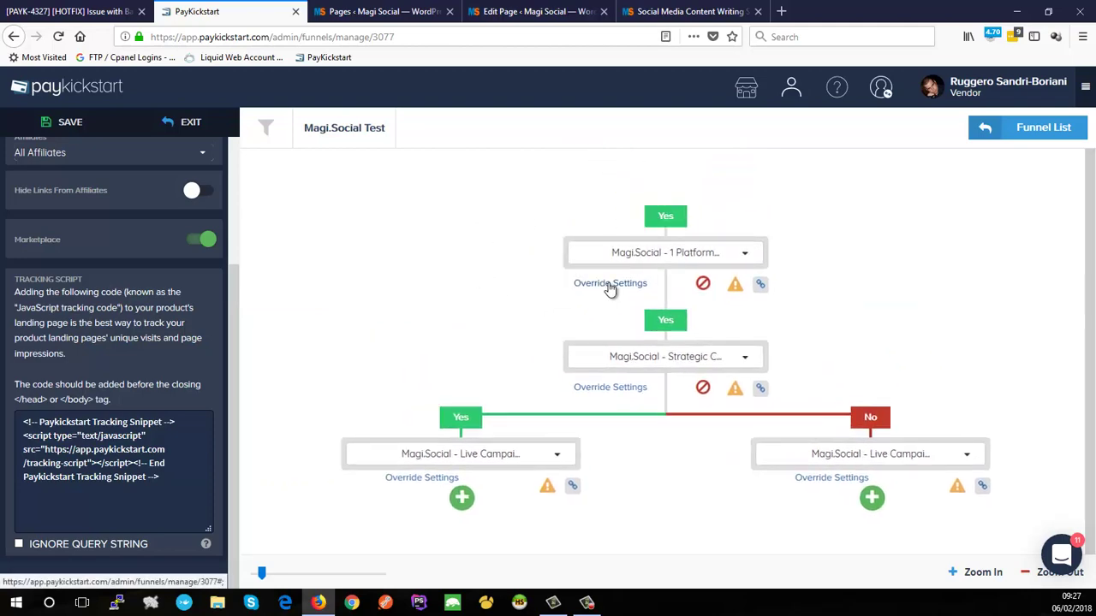
pyautogui.click(614, 286)
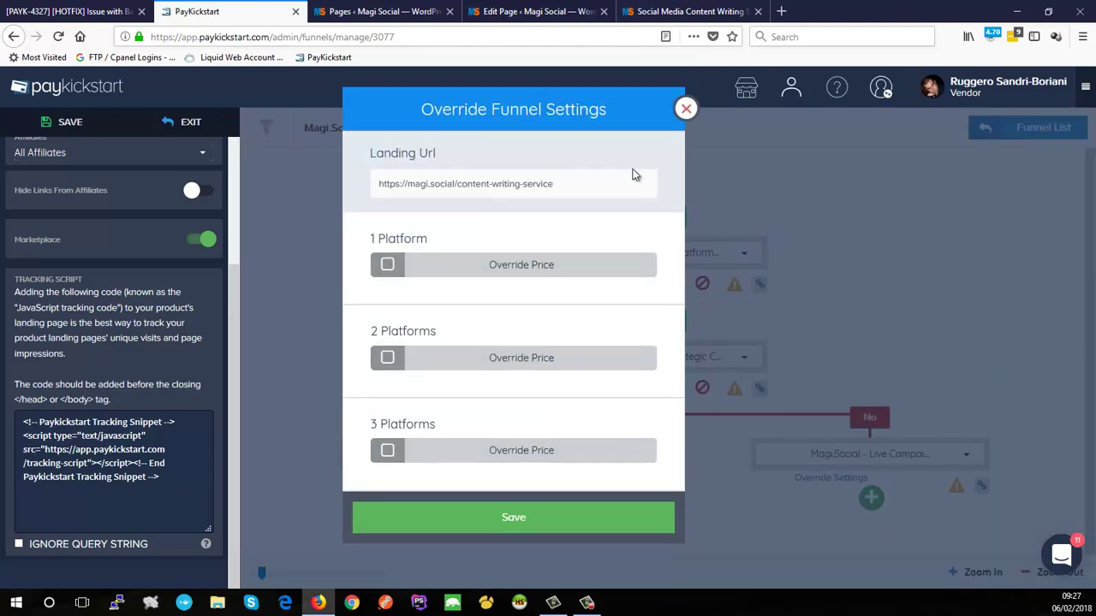
pyautogui.click(685, 108)
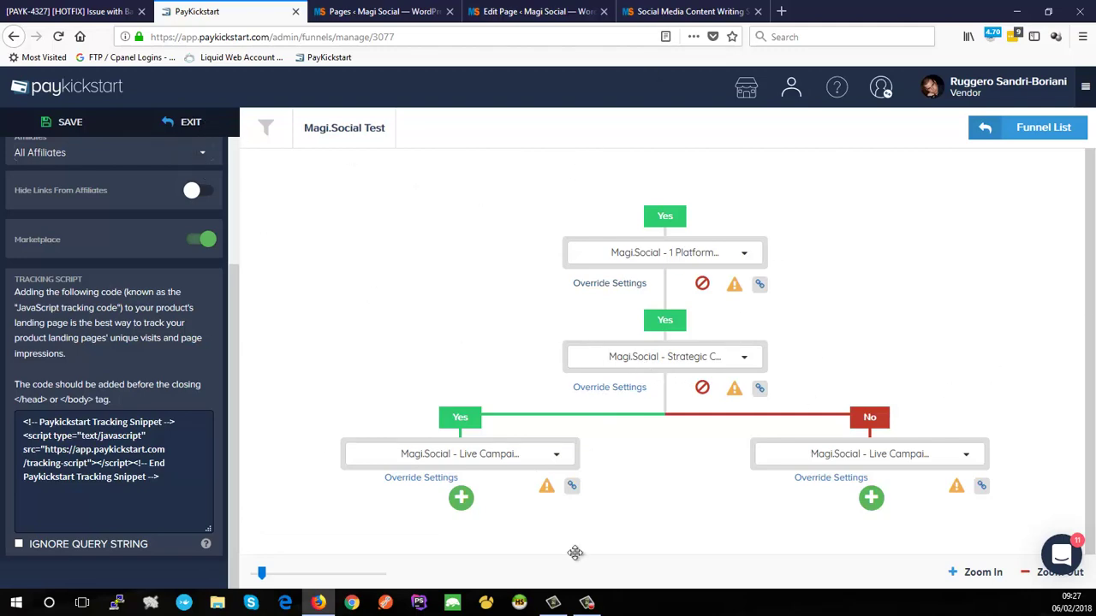
pyautogui.click(190, 123)
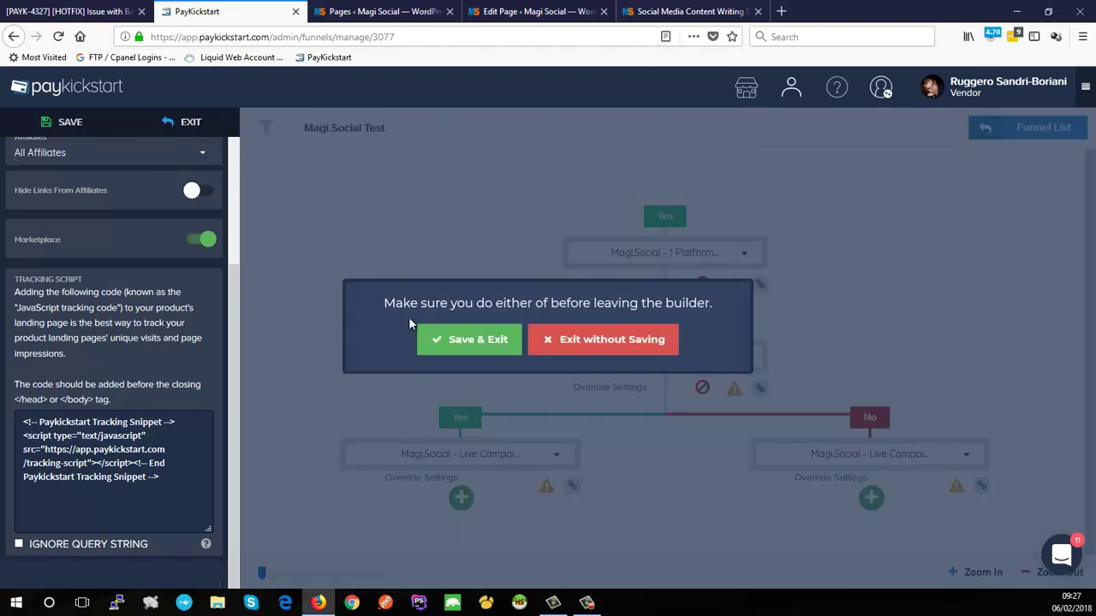
pyautogui.click(444, 337)
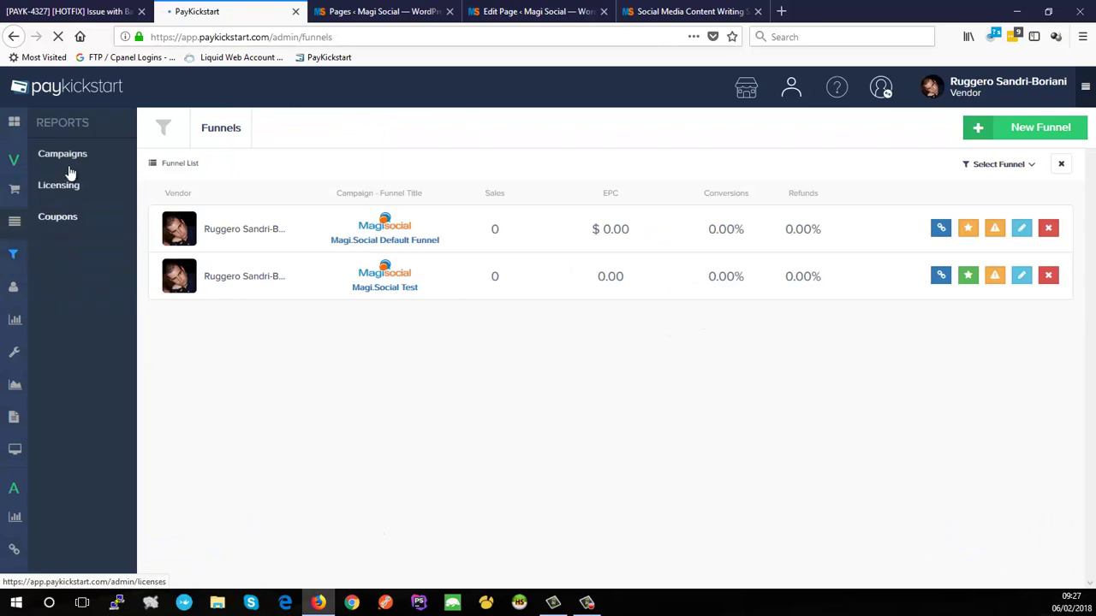
# Open the Magi.Social campaign's Strategic Campaign and Live Campaign products for editing, each in its own new tab.
pyautogui.click(65, 155)
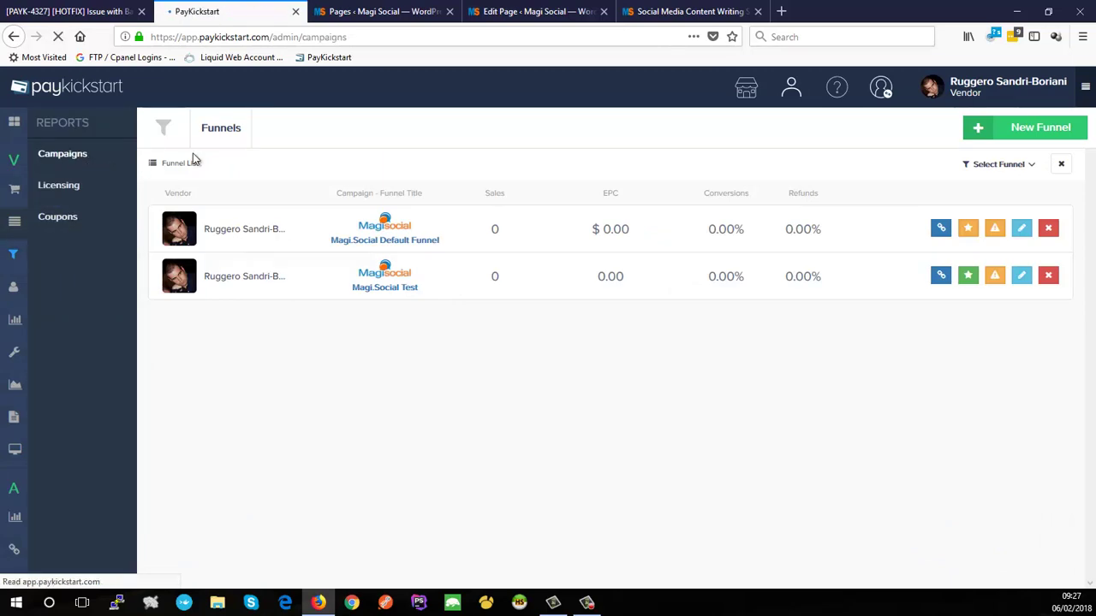
pyautogui.click(985, 231)
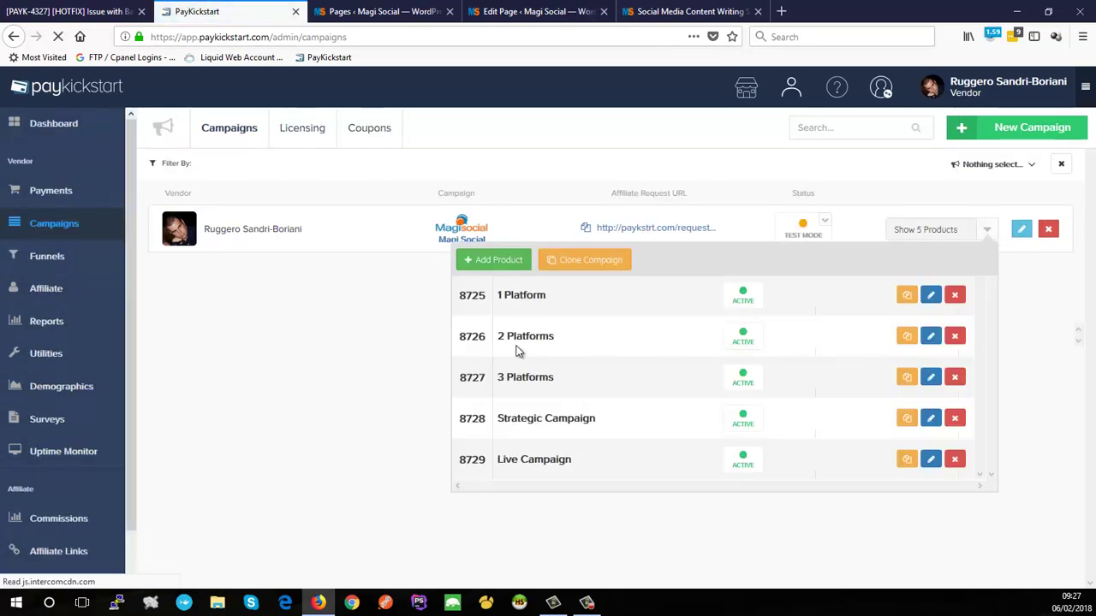
pyautogui.middleClick(929, 420)
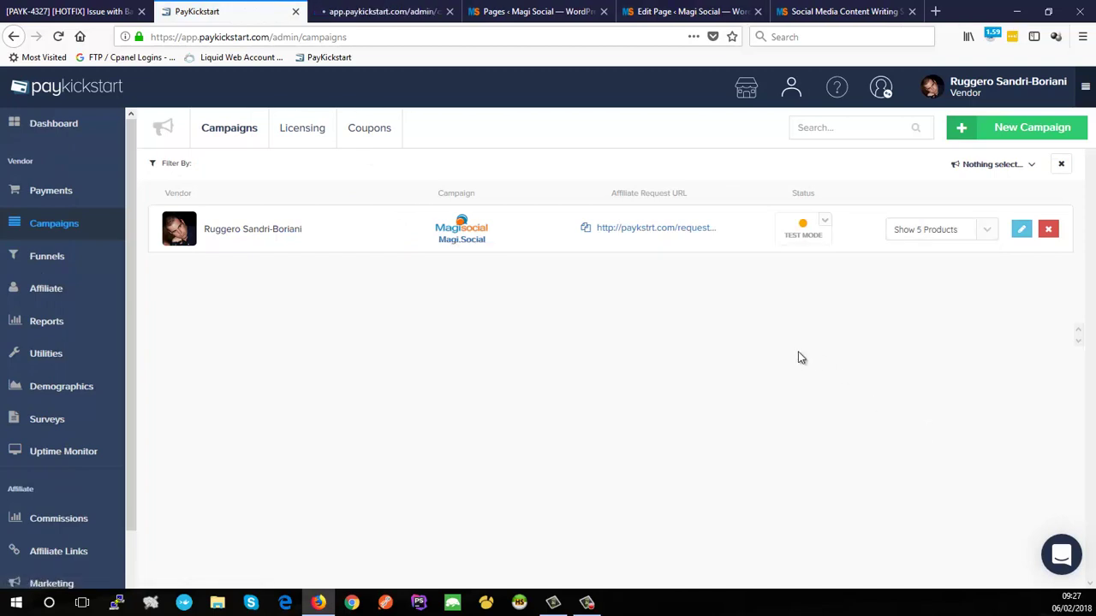
pyautogui.click(985, 231)
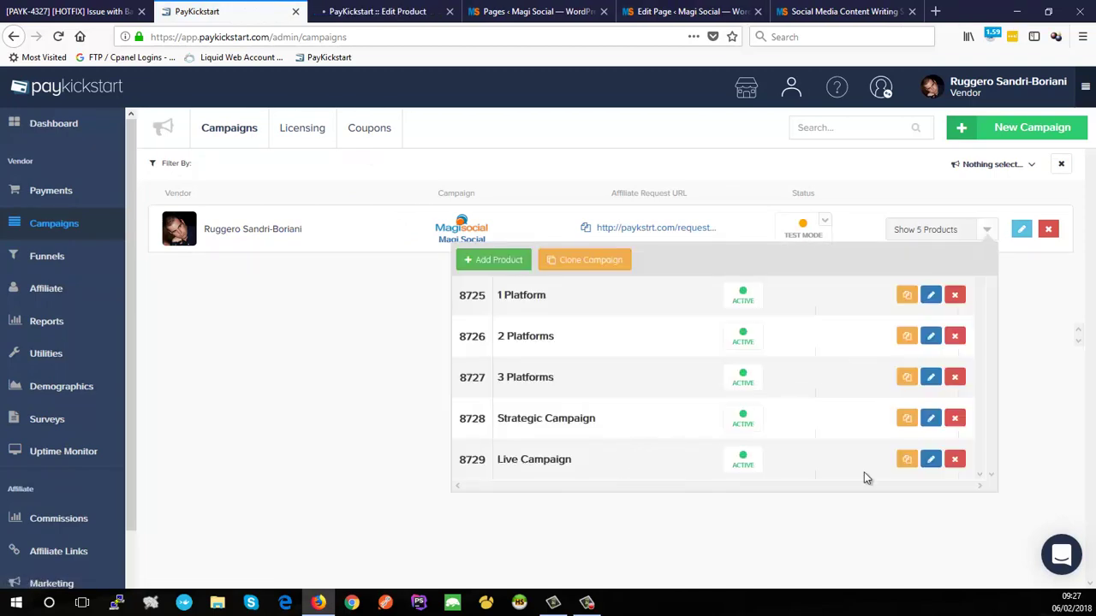
pyautogui.middleClick(930, 460)
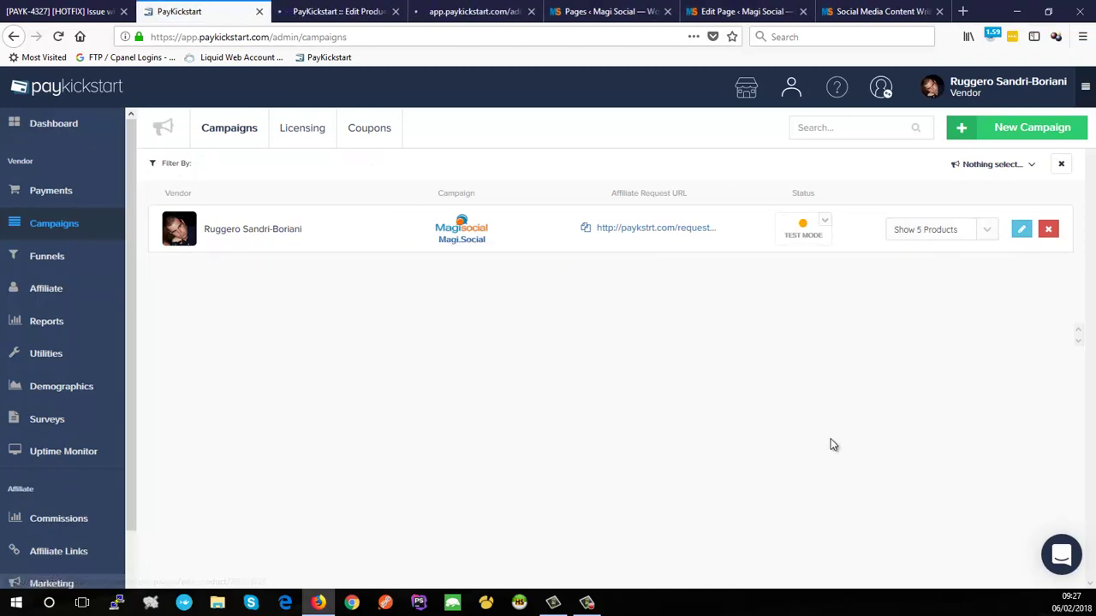
# Copy the view link of the Strategic Campaign page from the WordPress pages list.
pyautogui.click(331, 5)
pyautogui.hotkey('ctrl', 'Tab')
pyautogui.hotkey('ctrl', 'Tab')
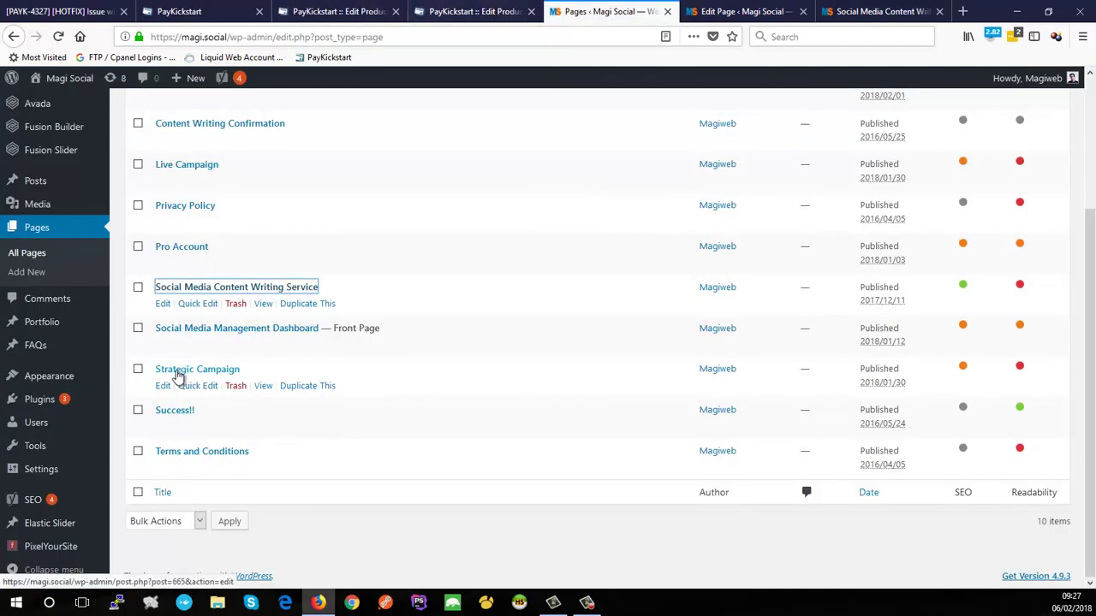
pyautogui.rightClick(262, 387)
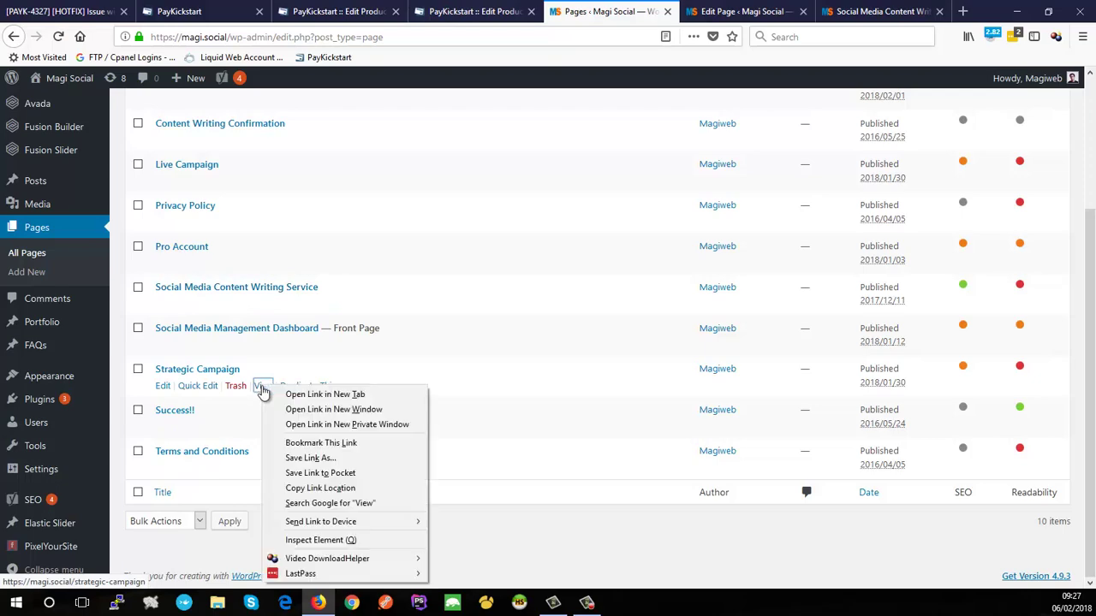
pyautogui.click(315, 487)
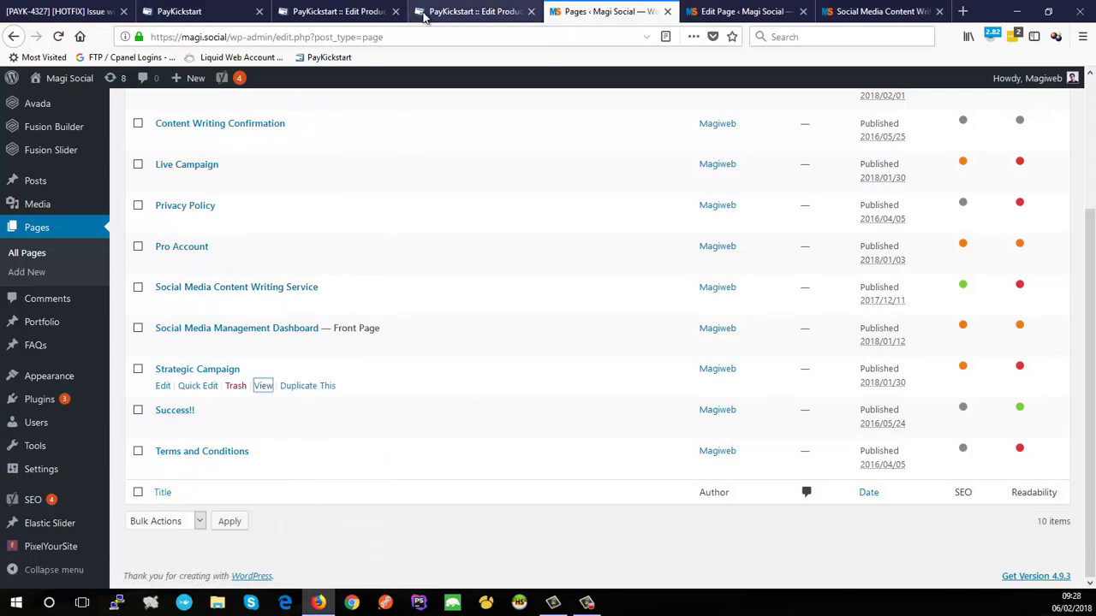
pyautogui.click(300, 11)
pyautogui.scroll(-5, 492, 288)
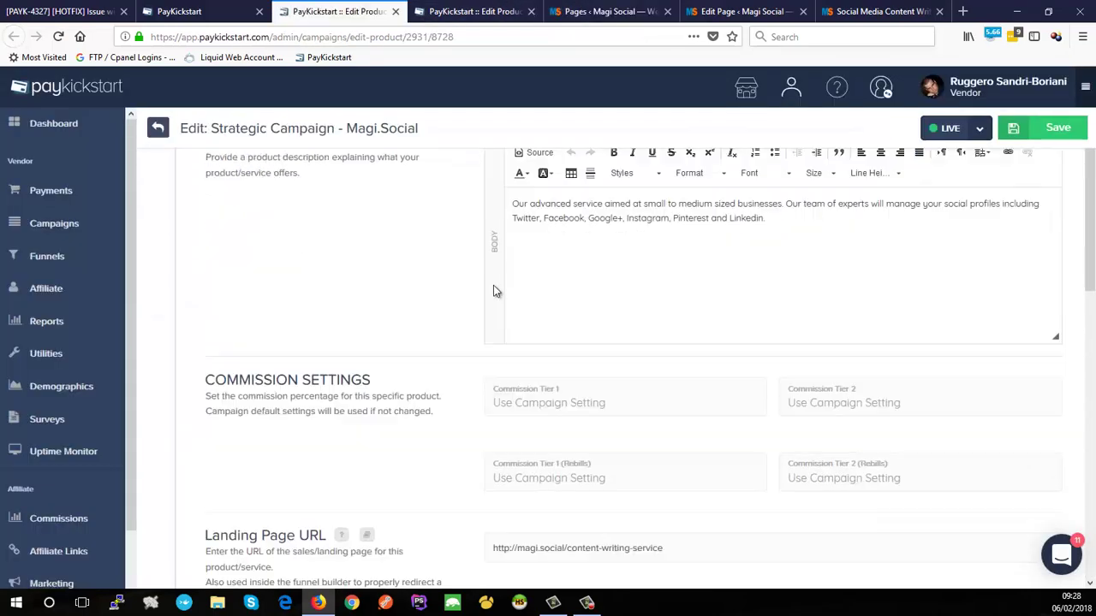
pyautogui.moveTo(685, 306); pyautogui.dragTo(447, 312)
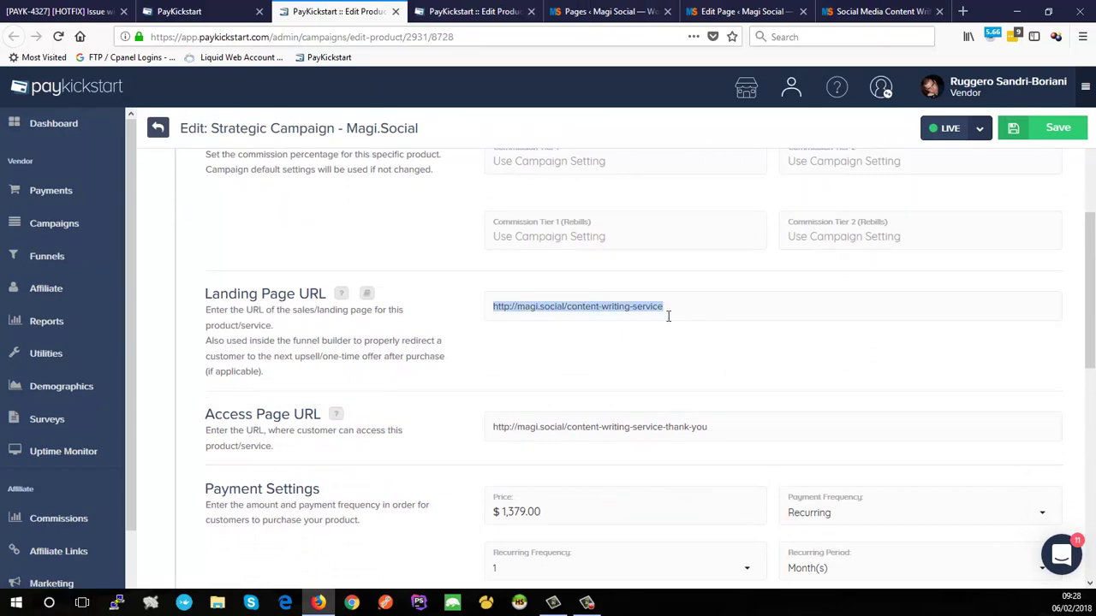
pyautogui.hotkey('ctrl', 'v')
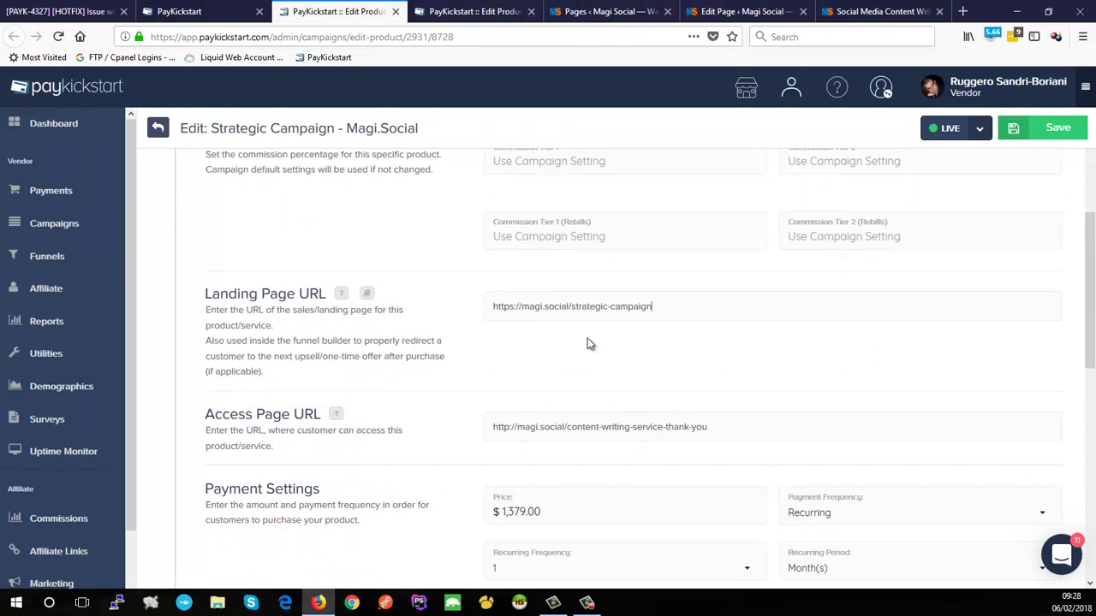
pyautogui.click(1052, 129)
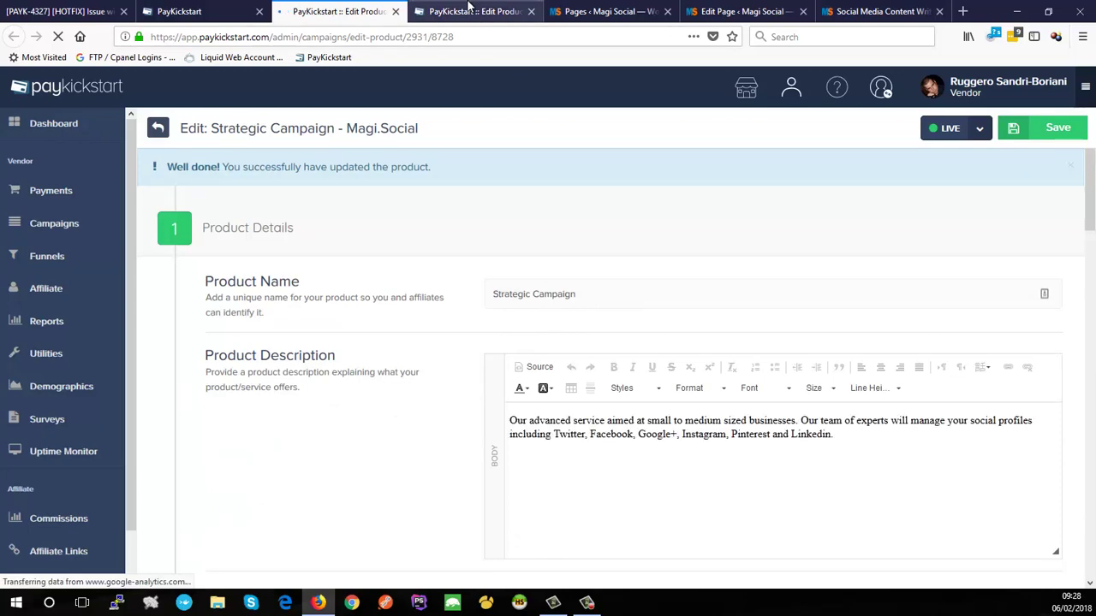
# Return to the WordPress pages list and copy the view link of the Live Campaign page.
pyautogui.click(611, 12)
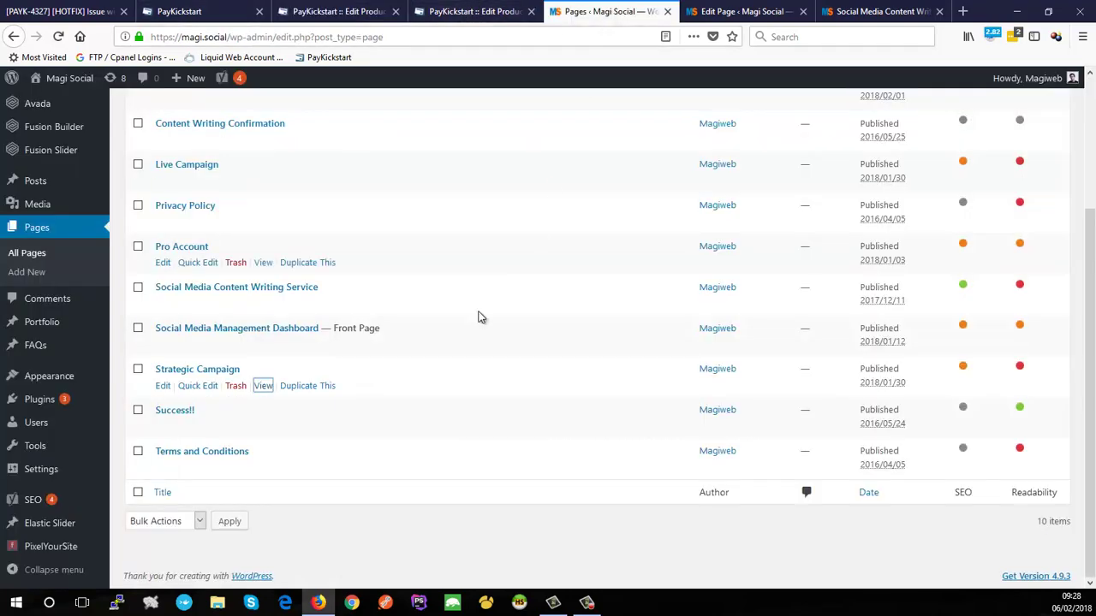
pyautogui.scroll(2, 172, 308)
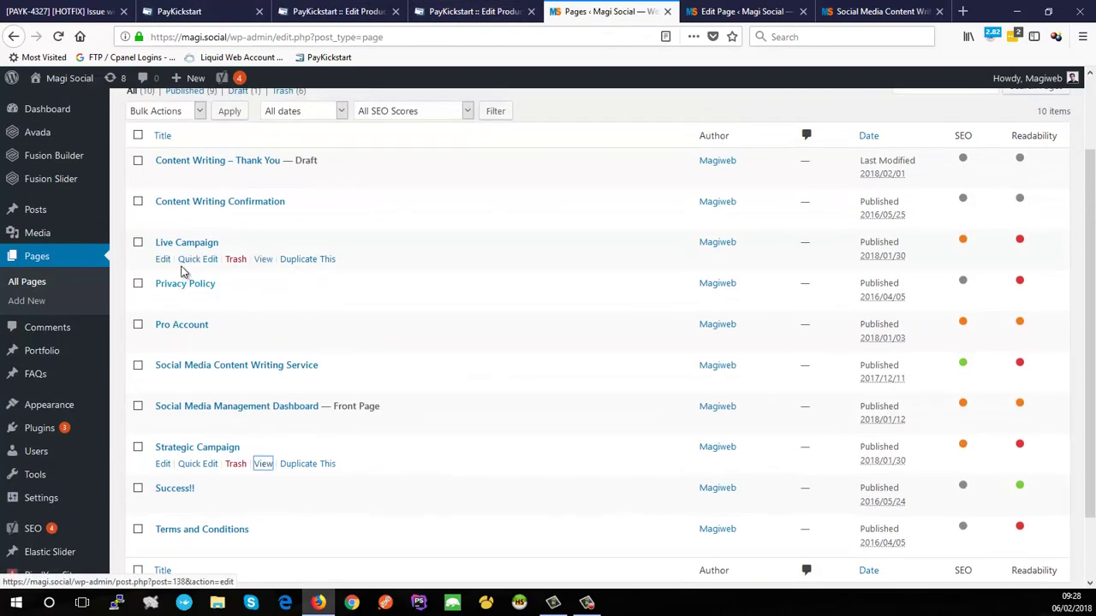
pyautogui.rightClick(261, 258)
pyautogui.click(339, 360)
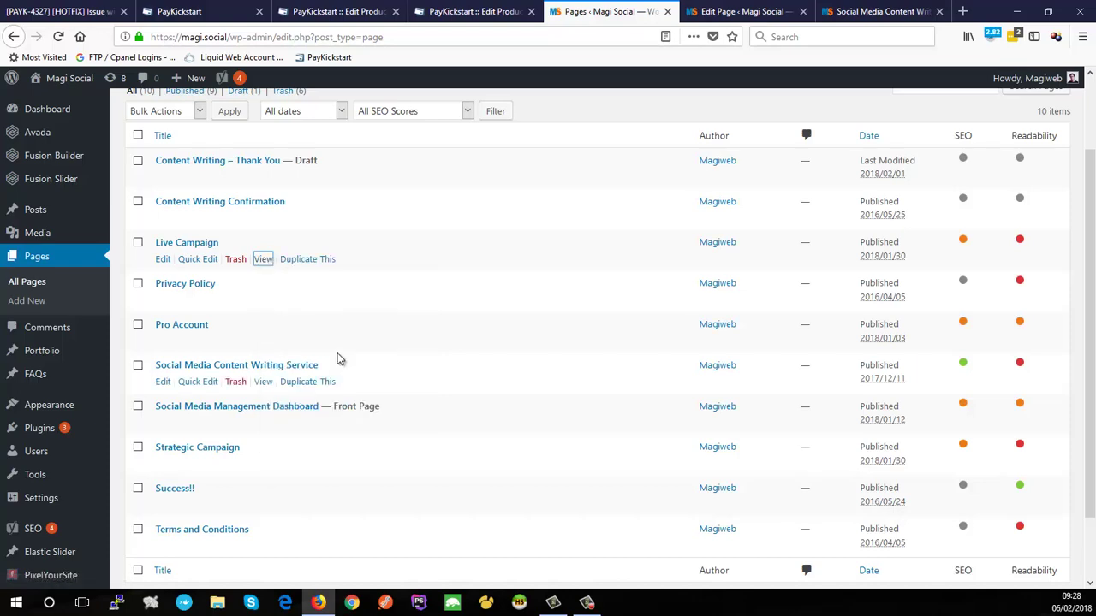
pyautogui.click(473, 12)
pyautogui.scroll(-5, 301, 284)
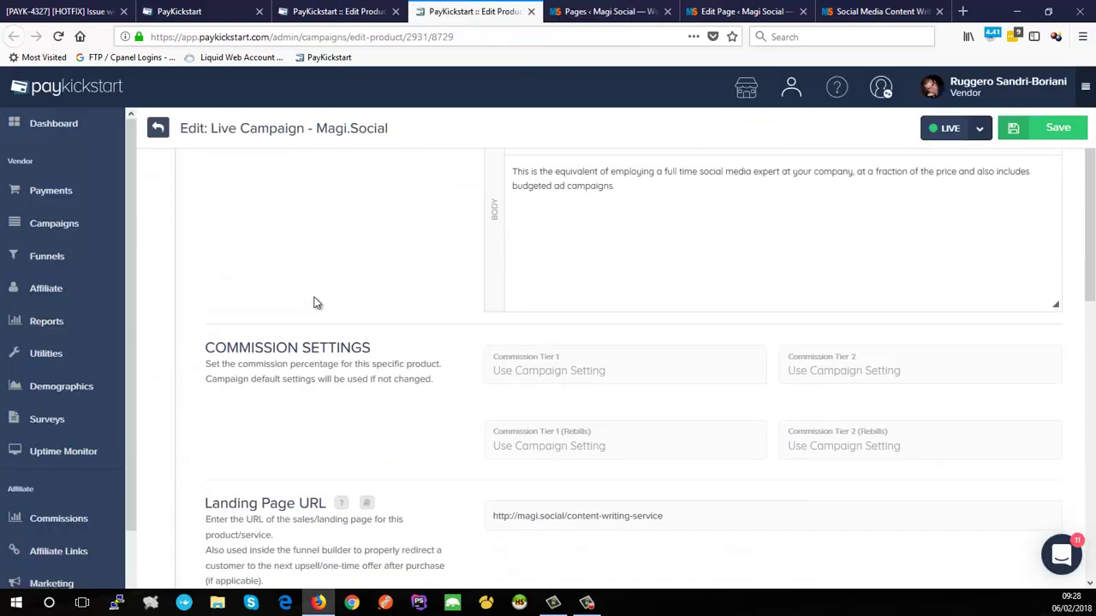
pyautogui.moveTo(685, 374); pyautogui.dragTo(341, 374)
pyautogui.hotkey('ctrl', 'v')
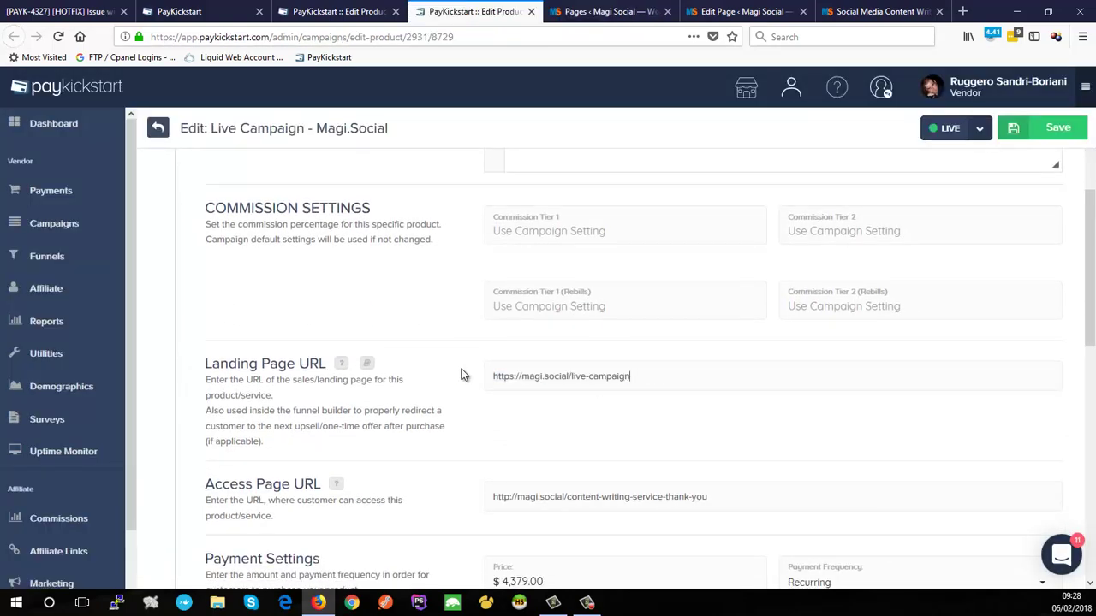
pyautogui.click(1045, 128)
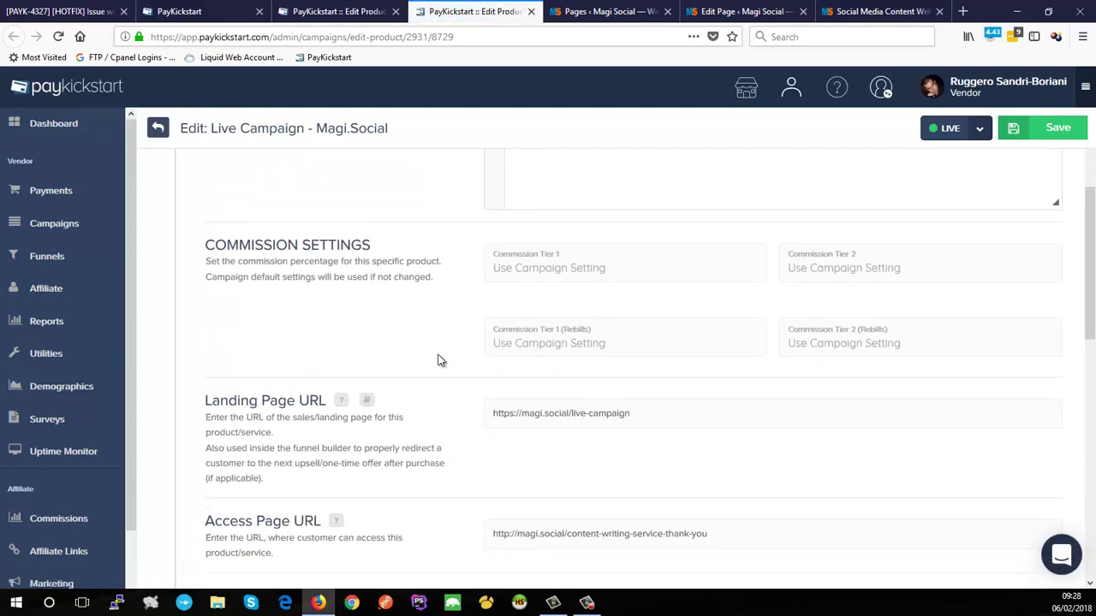
pyautogui.scroll(4, 419, 365)
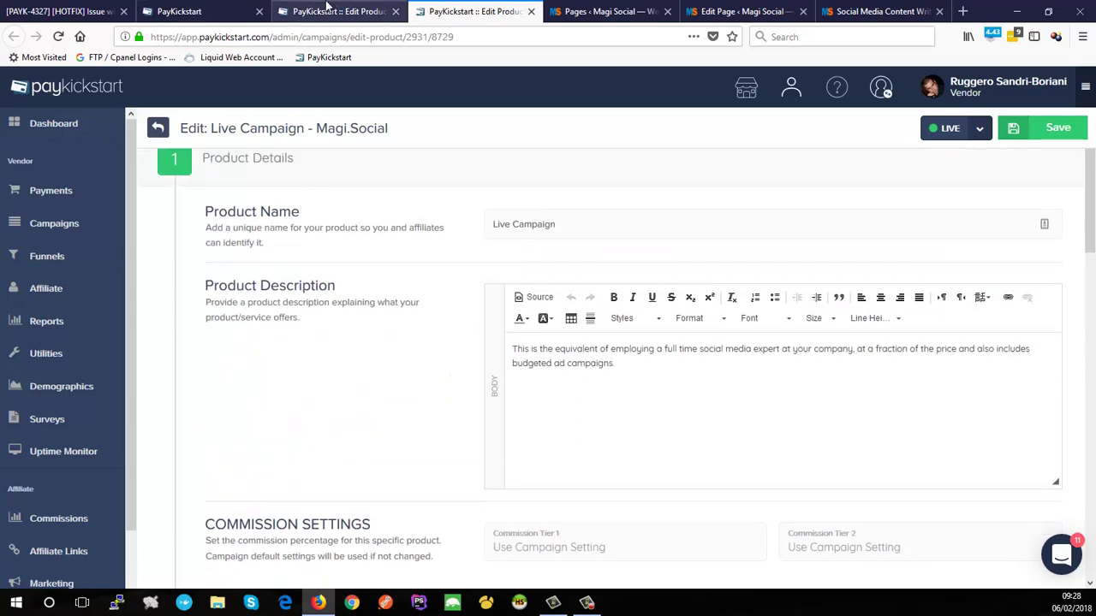
# Leave the Strategic Campaign and Live Campaign product editors for the campaigns list, and return to the original PayKickstart campaigns page.
pyautogui.click(338, 11)
pyautogui.click(220, 14)
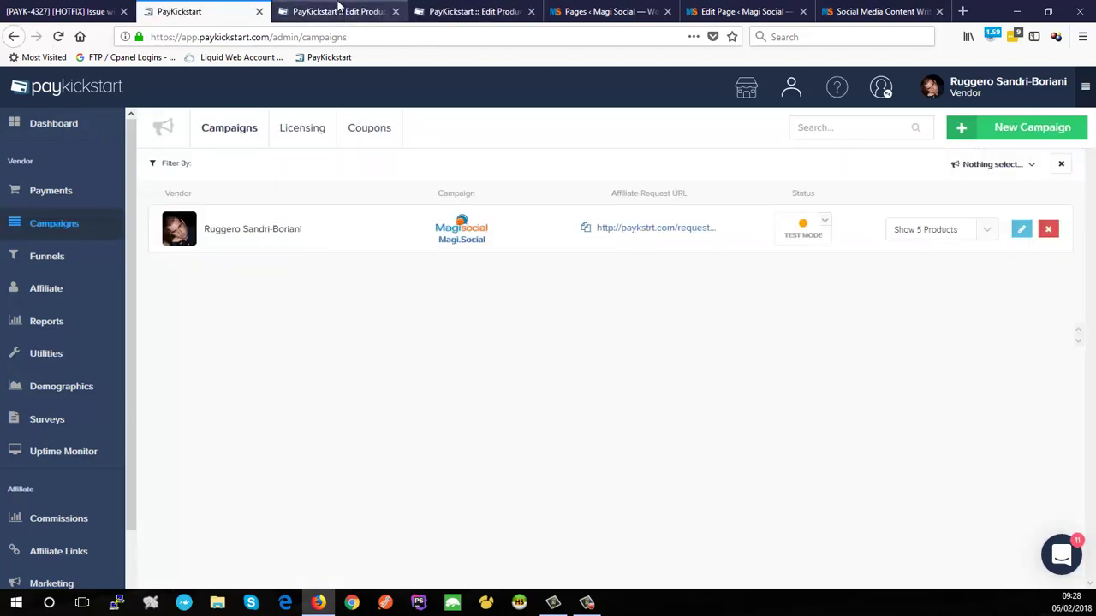
pyautogui.click(338, 11)
pyautogui.click(158, 137)
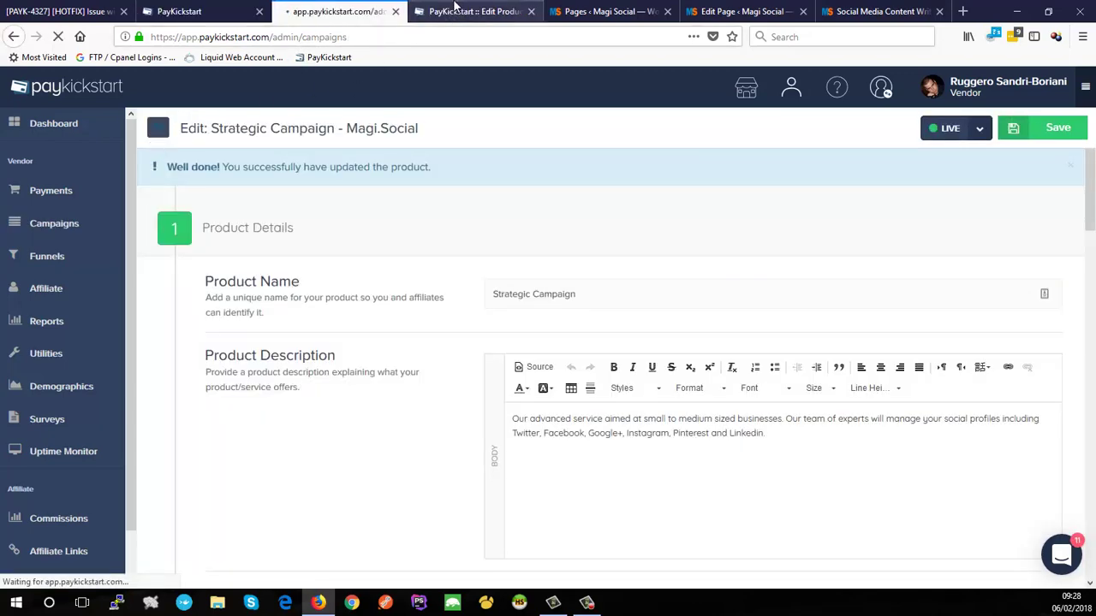
pyautogui.click(465, 12)
pyautogui.click(157, 134)
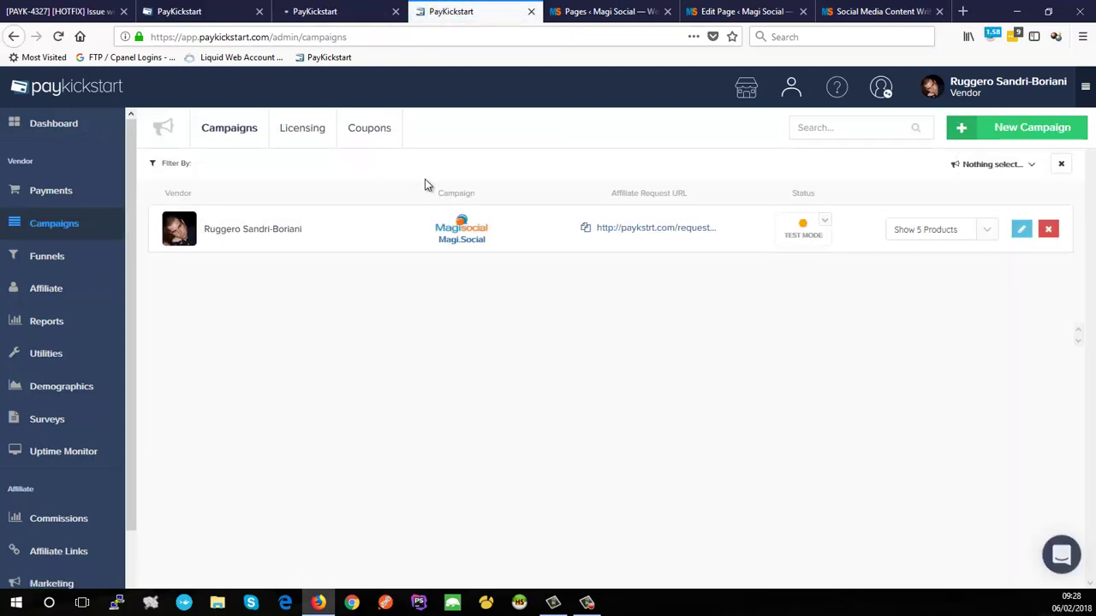
pyautogui.click(220, 10)
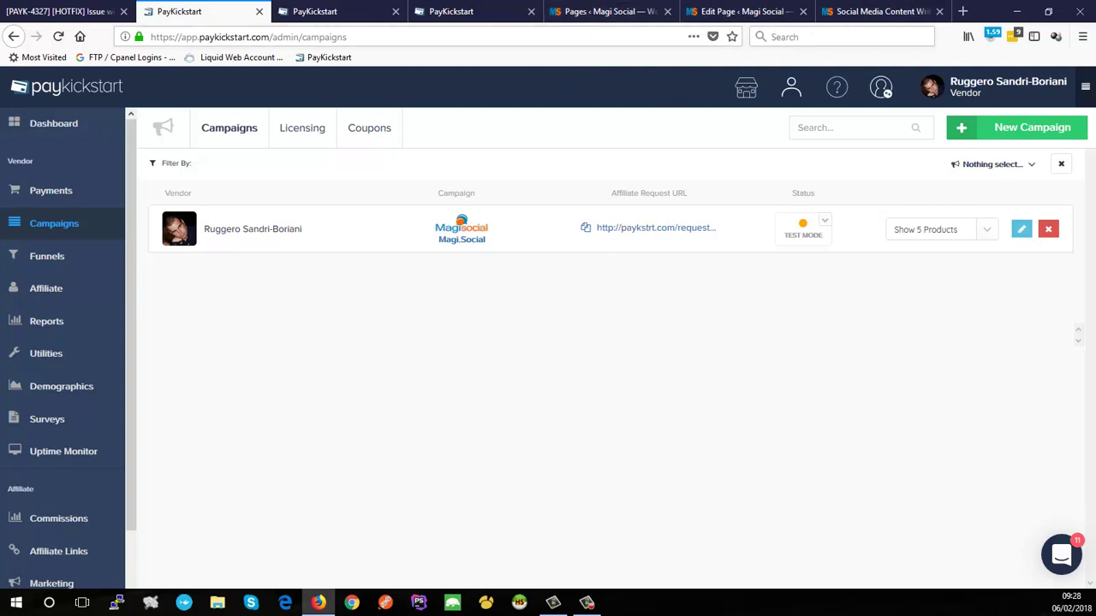
pyautogui.click(587, 603)
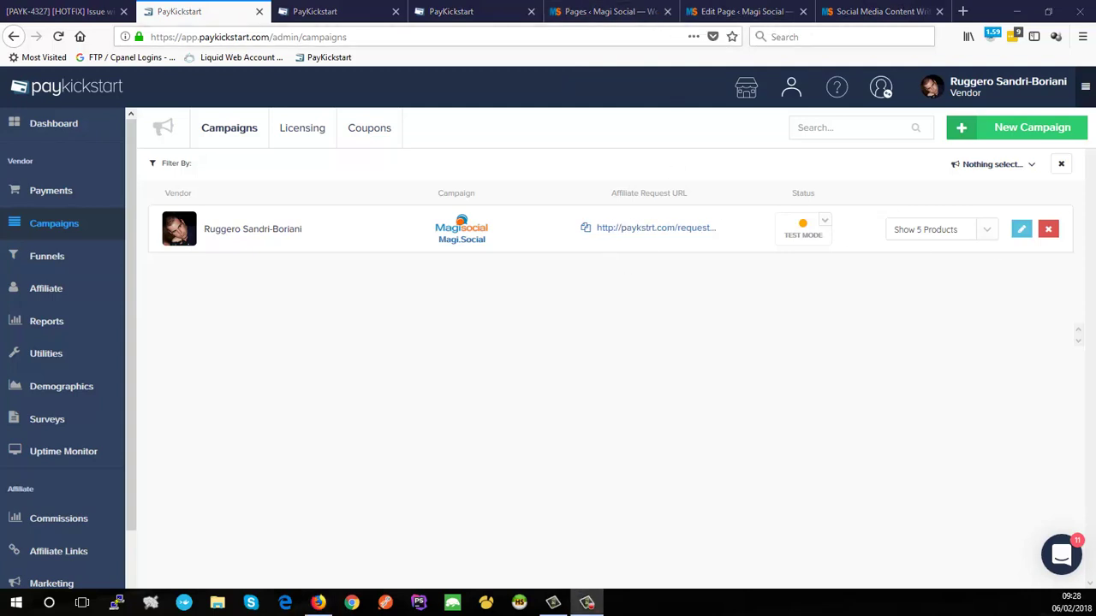